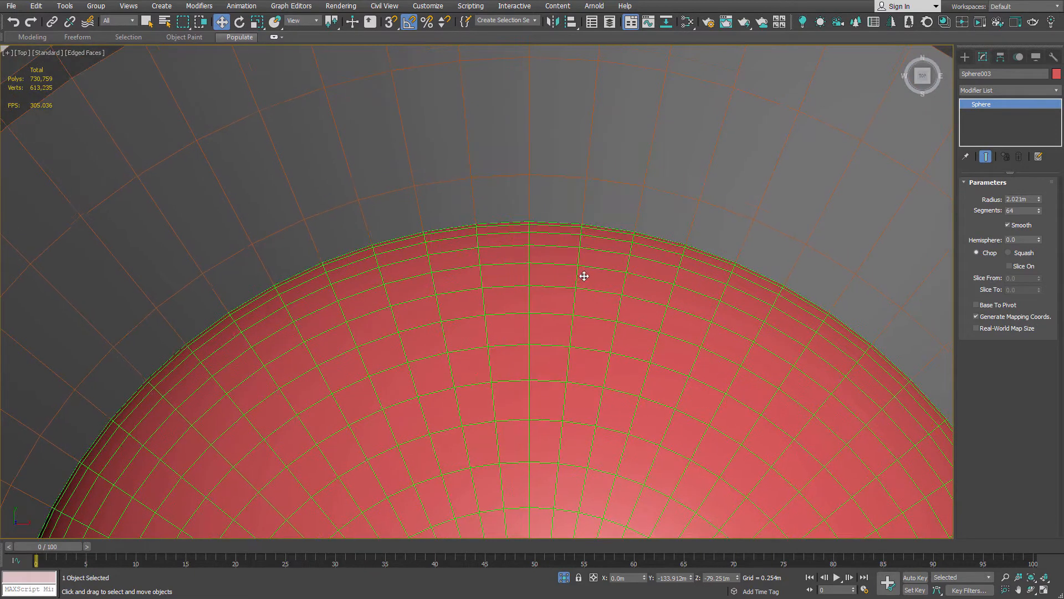
# Examine the sphere's outline and mesh density up close from above and at an angle, with edge display turned off
pyautogui.scroll(8, 580, 229)
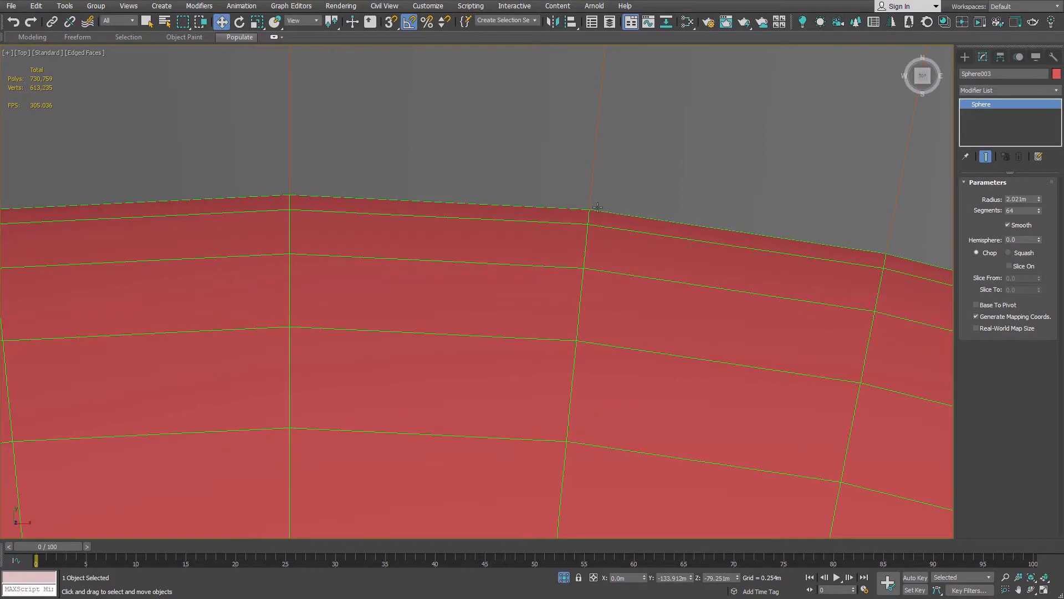
pyautogui.scroll(-6, 574, 219)
pyautogui.scroll(5, 542, 243)
pyautogui.scroll(-10, 558, 251)
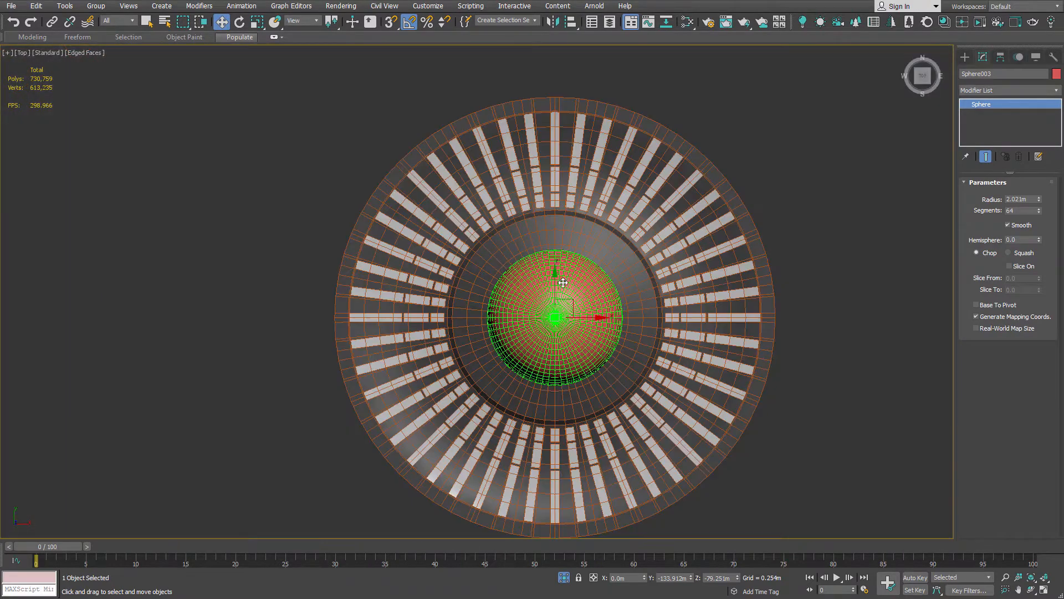
pyautogui.keyDown('alt'); pyautogui.moveTo(580, 274); pyautogui.dragTo(590, 240, button='middle'); pyautogui.keyUp('alt')
pyautogui.scroll(8, 596, 352)
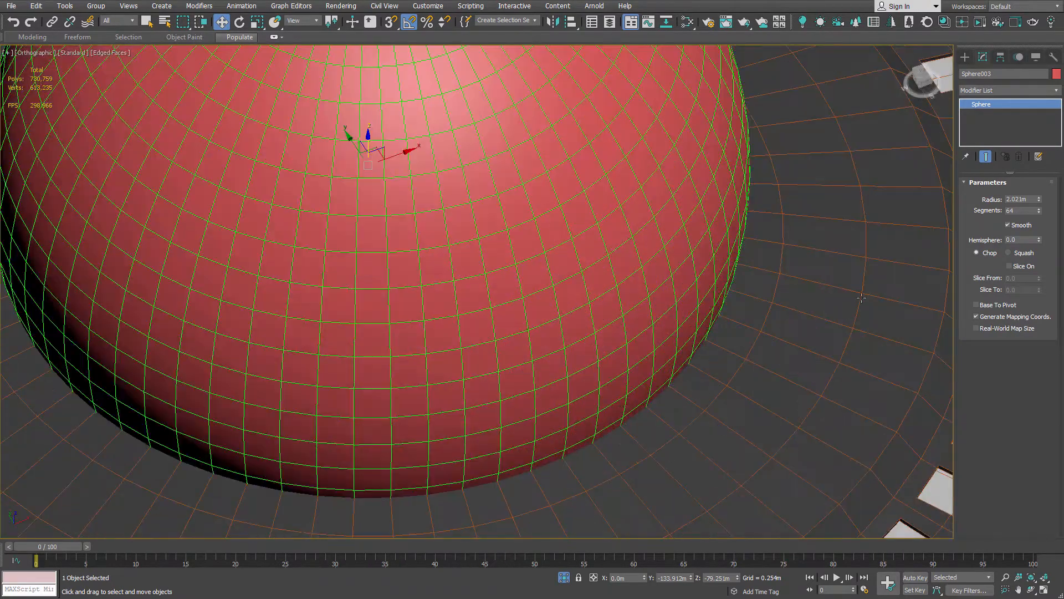
pyautogui.press('F4')
pyautogui.keyDown('alt'); pyautogui.moveTo(739, 351); pyautogui.dragTo(798, 299, button='middle'); pyautogui.keyUp('alt')
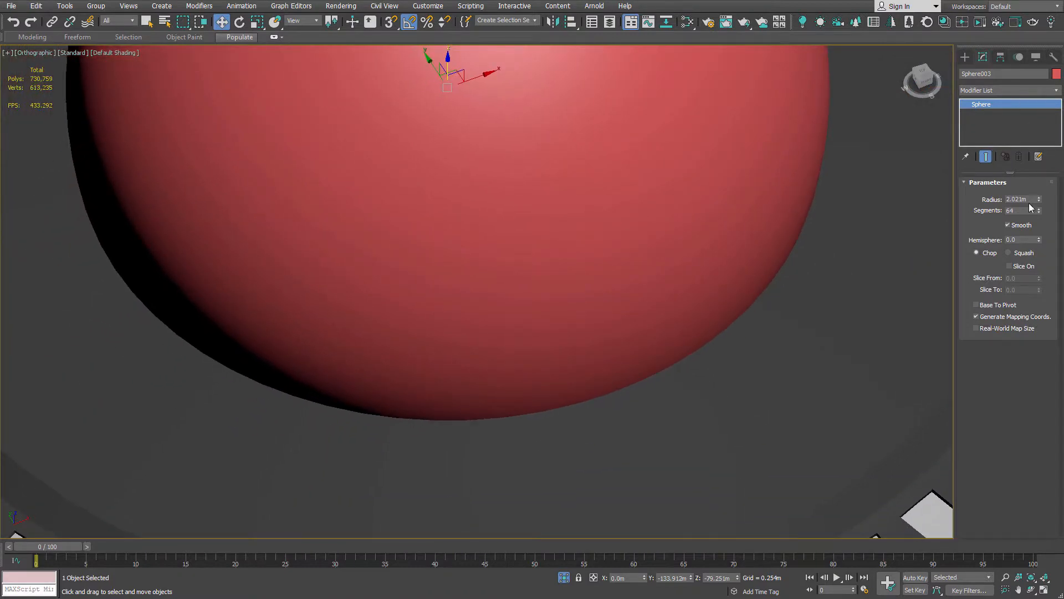
# Try 34 segments on the sphere and set the segment count back to 64
pyautogui.doubleClick(1010, 211)
pyautogui.scroll(3, 465, 429)
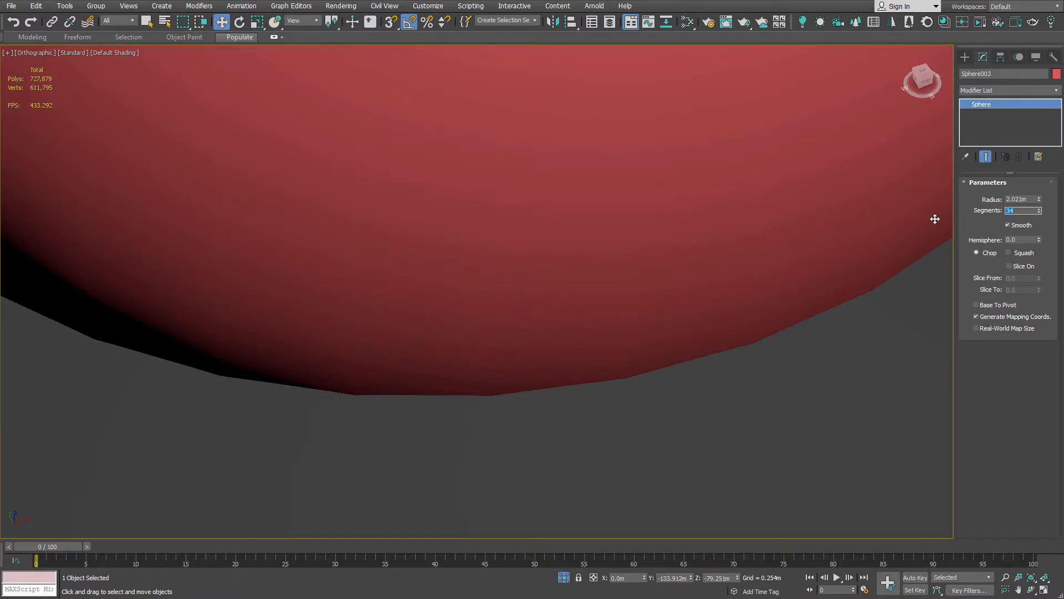
pyautogui.press('Return')
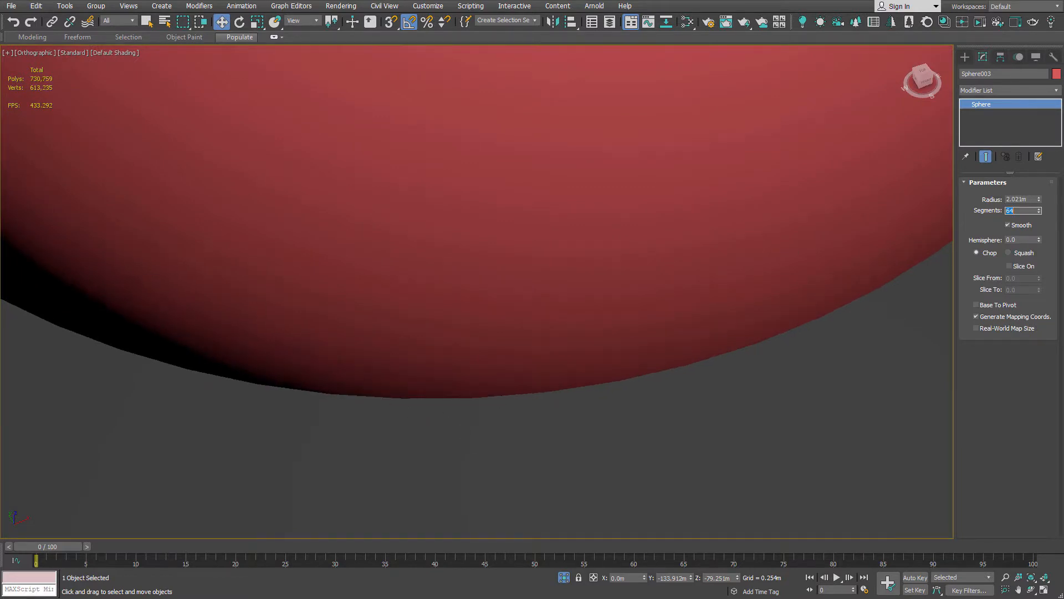
# Lower the sphere into the disc to about Z -80.7 m and enlarge its radius to about 2.405 m
pyautogui.scroll(-5, 551, 283)
pyautogui.scroll(2, 564, 260)
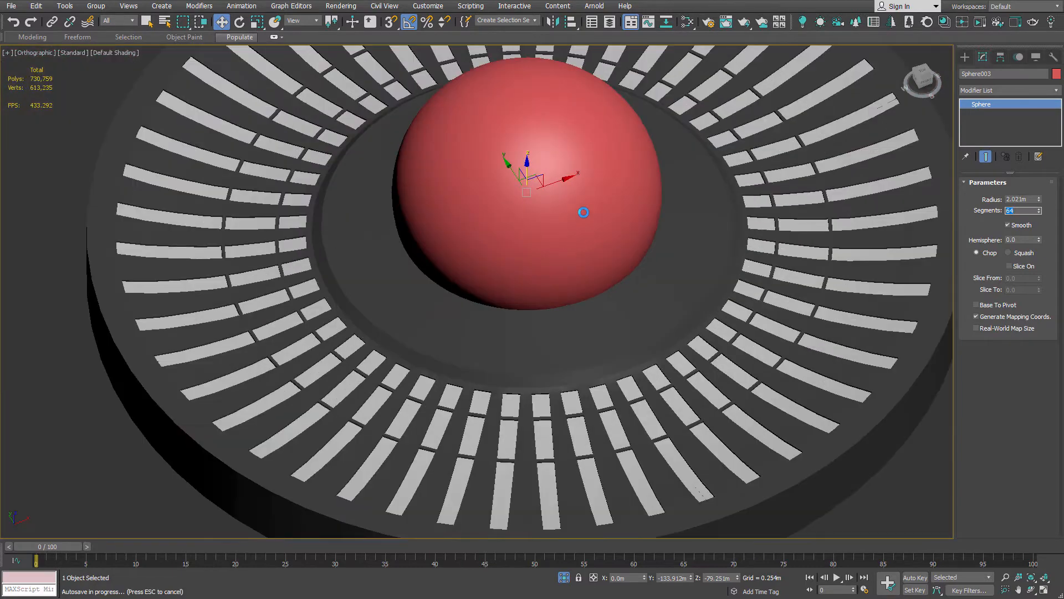
pyautogui.keyDown('alt'); pyautogui.moveTo(582, 211); pyautogui.dragTo(543, 147, button='middle'); pyautogui.keyUp('alt')
pyautogui.moveTo(519, 166); pyautogui.dragTo(515, 266)
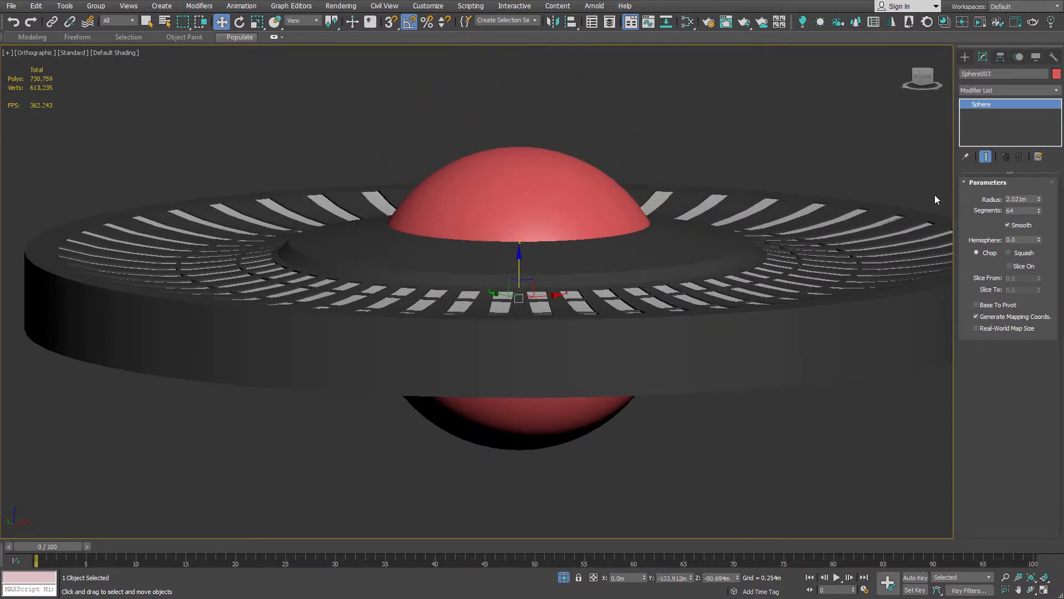
pyautogui.moveTo(1038, 199); pyautogui.dragTo(1039, 169)
pyautogui.moveTo(518, 264); pyautogui.dragTo(519, 270)
# Scale the sphere down along its Z axis only, flattening it into a shallow dome above the disc
pyautogui.keyDown('alt'); pyautogui.moveTo(514, 189); pyautogui.dragTo(556, 172, button='middle'); pyautogui.keyUp('alt')
pyautogui.press('r')
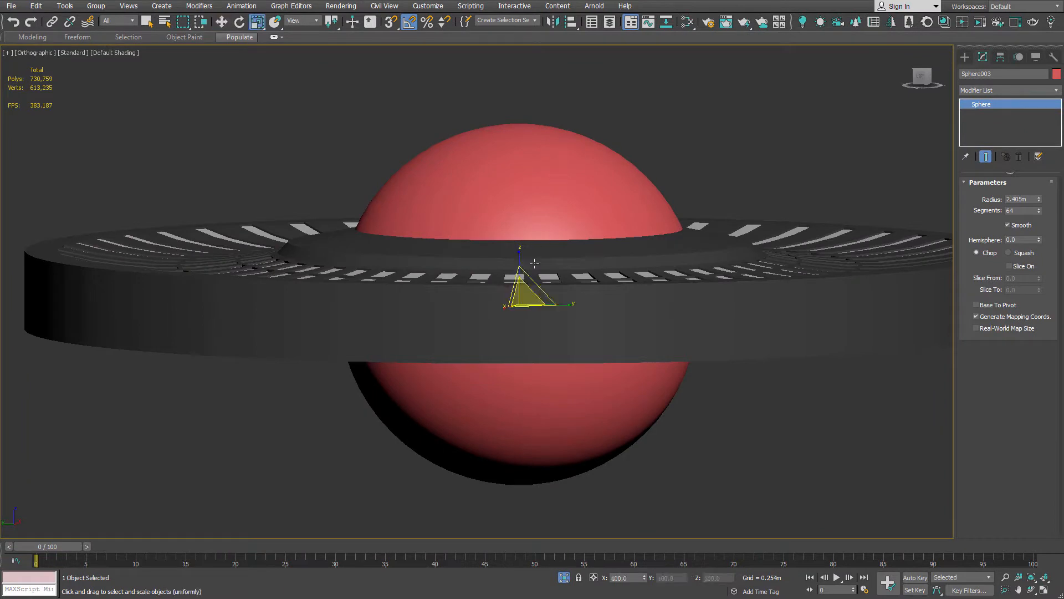
pyautogui.moveTo(519, 256)
pyautogui.mouseDown()
pyautogui.moveTo(518, 273)
pyautogui.moveTo(520, 244)
pyautogui.moveTo(519, 262)
pyautogui.mouseUp()
pyautogui.press('w')
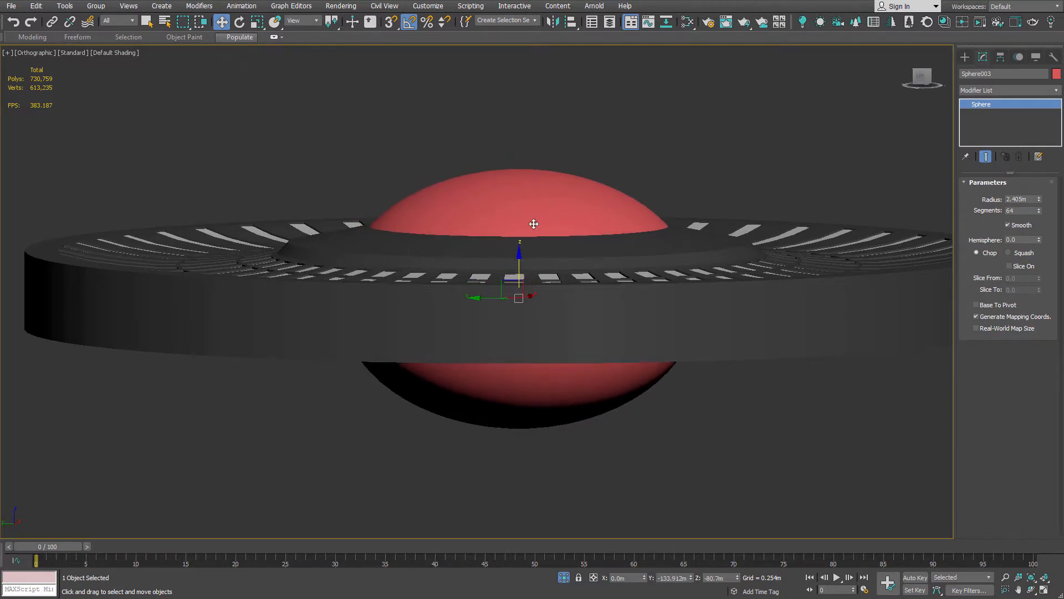
# Convert the flattened sphere to an editable poly and enter polygon selection level in the edged-faces top view
pyautogui.keyDown('alt'); pyautogui.moveTo(532, 223); pyautogui.dragTo(520, 299, button='middle'); pyautogui.keyUp('alt')
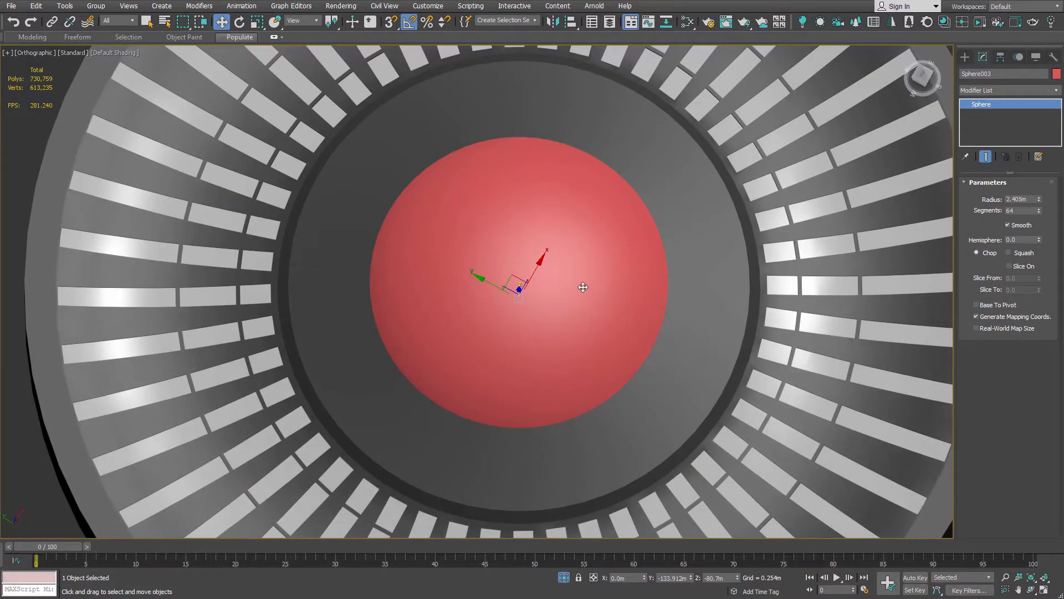
pyautogui.press('F4')
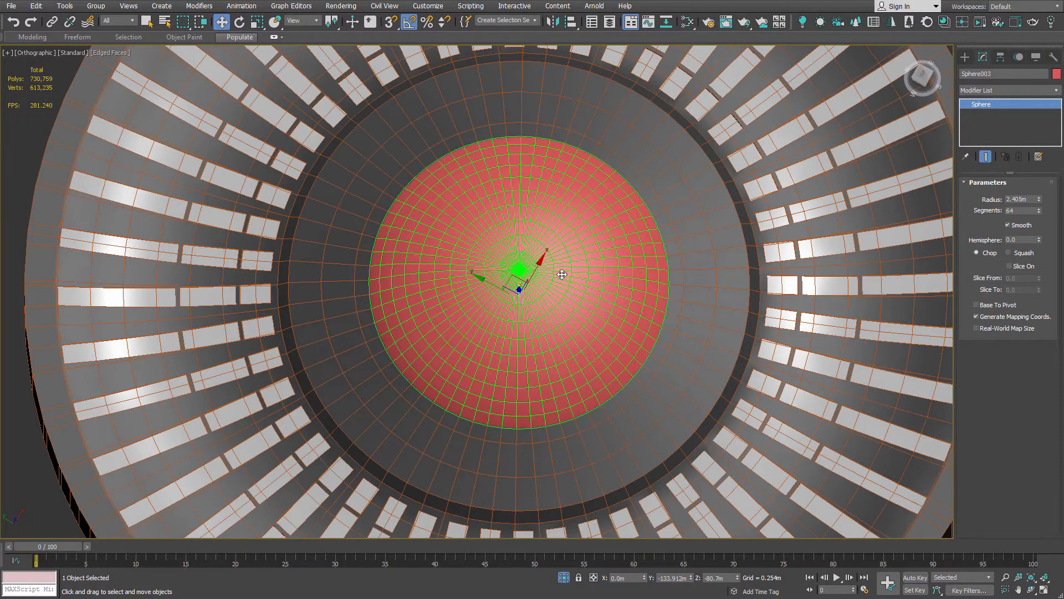
pyautogui.press('t')
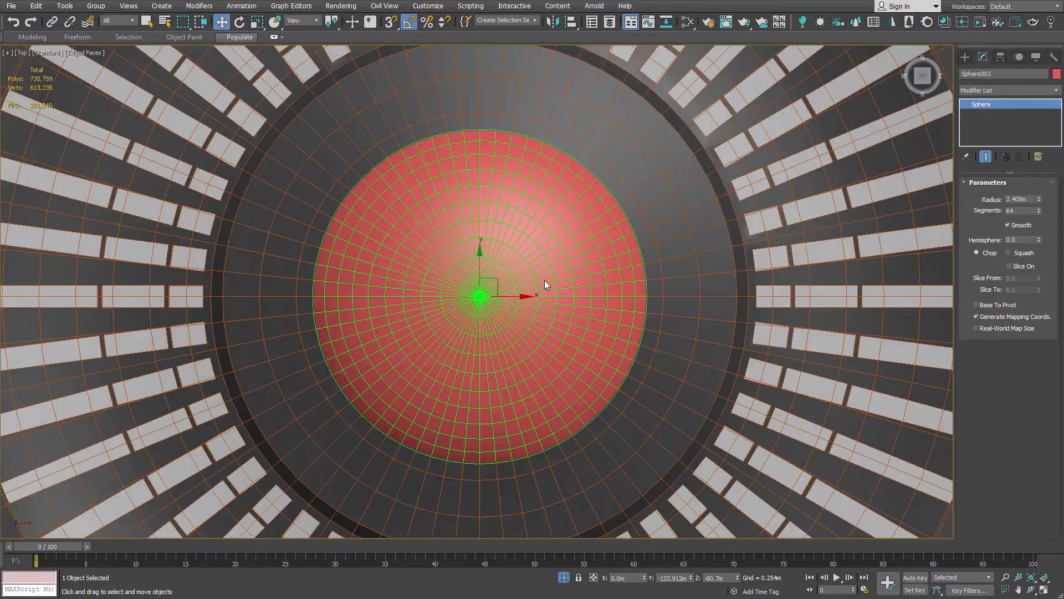
pyautogui.scroll(3, 484, 264)
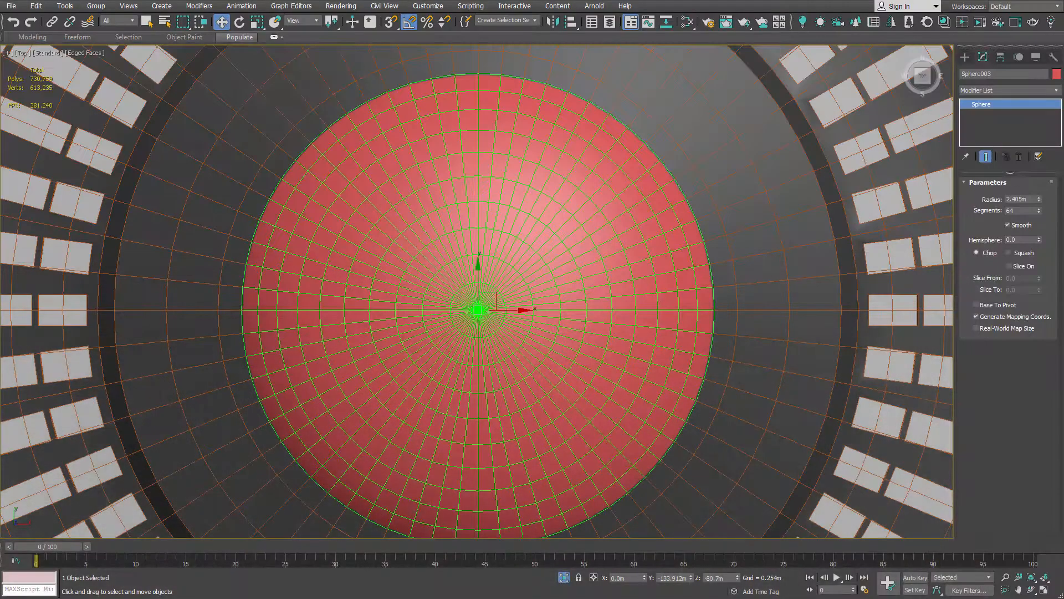
pyautogui.rightClick(518, 186)
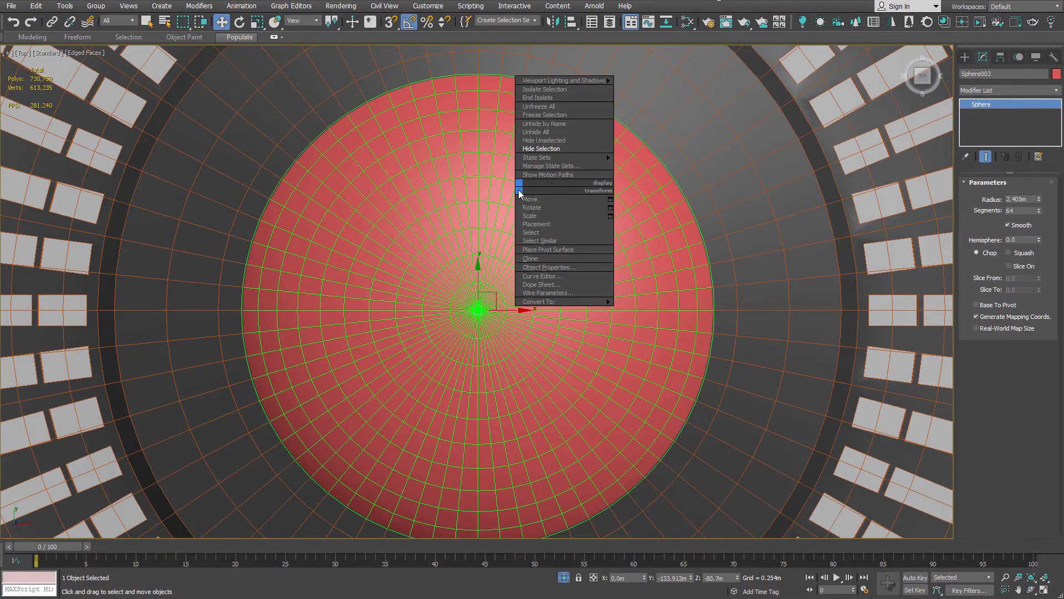
pyautogui.moveTo(577, 302)
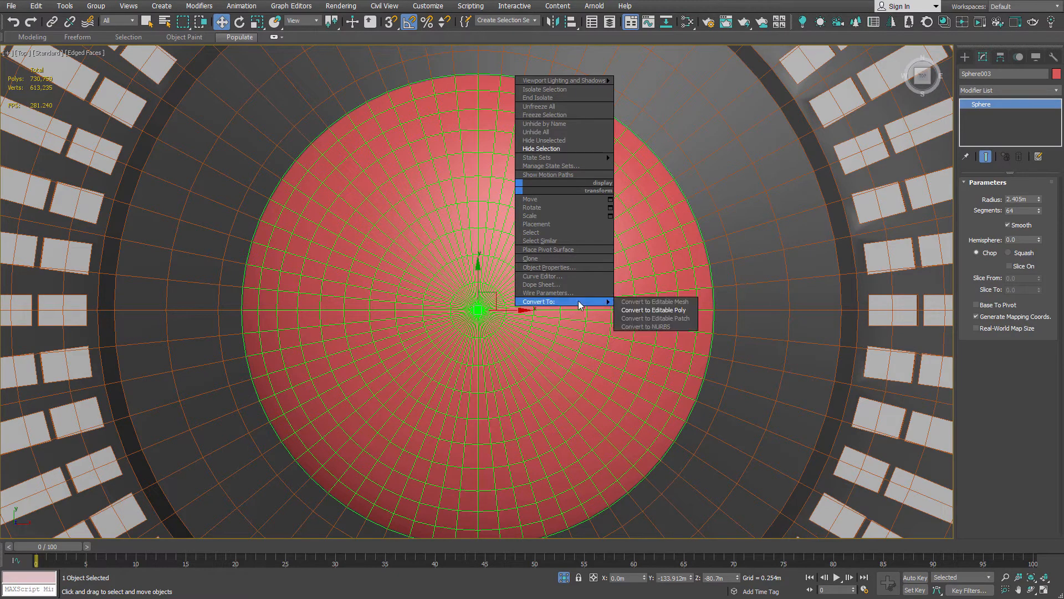
pyautogui.click(658, 312)
pyautogui.moveTo(560, 268); pyautogui.dragTo(575, 244, button='middle')
pyautogui.press('q')
pyautogui.press('4')
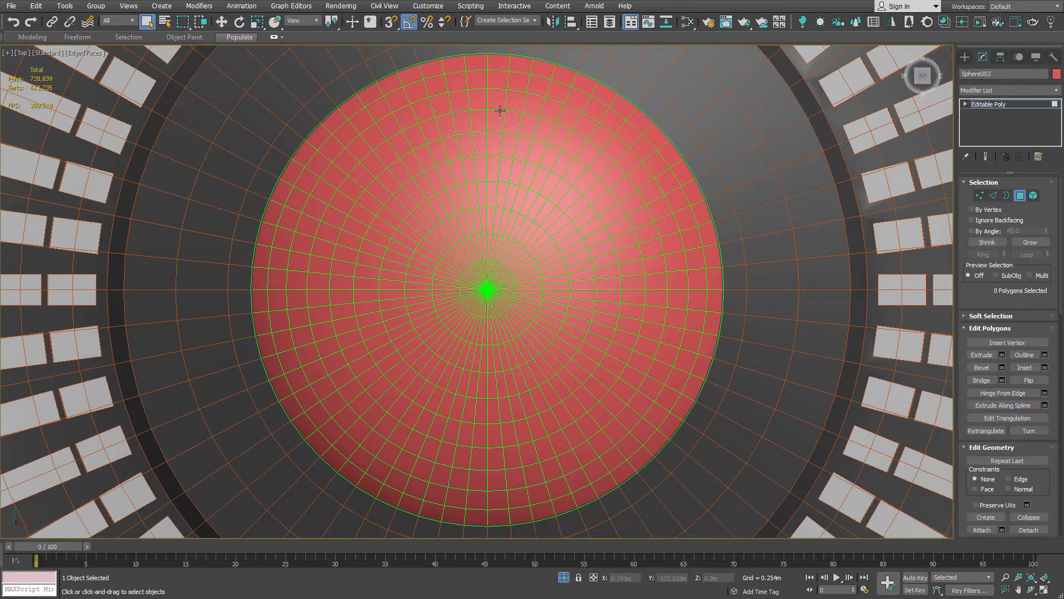
# Delete all polygons on the sphere's +X half in the wireframe top view, including the narrow ones near the pole
pyautogui.scroll(-2, 507, 67)
pyautogui.moveTo(504, 46); pyautogui.dragTo(484, 143, button='middle')
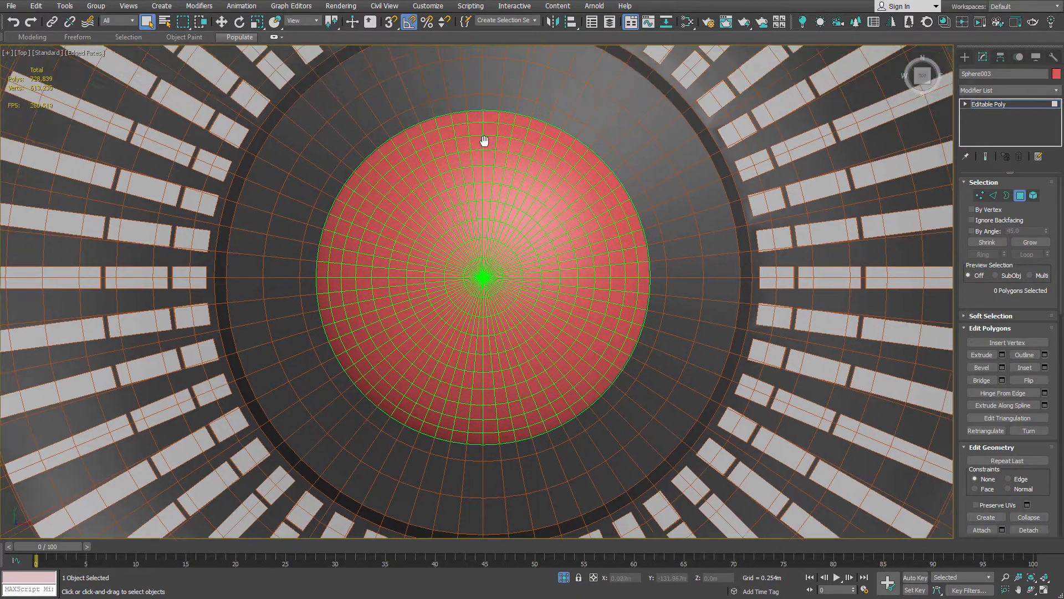
pyautogui.press('F3')
pyautogui.scroll(1, 495, 168)
pyautogui.moveTo(483, 100); pyautogui.dragTo(710, 567)
pyautogui.scroll(3, 485, 306)
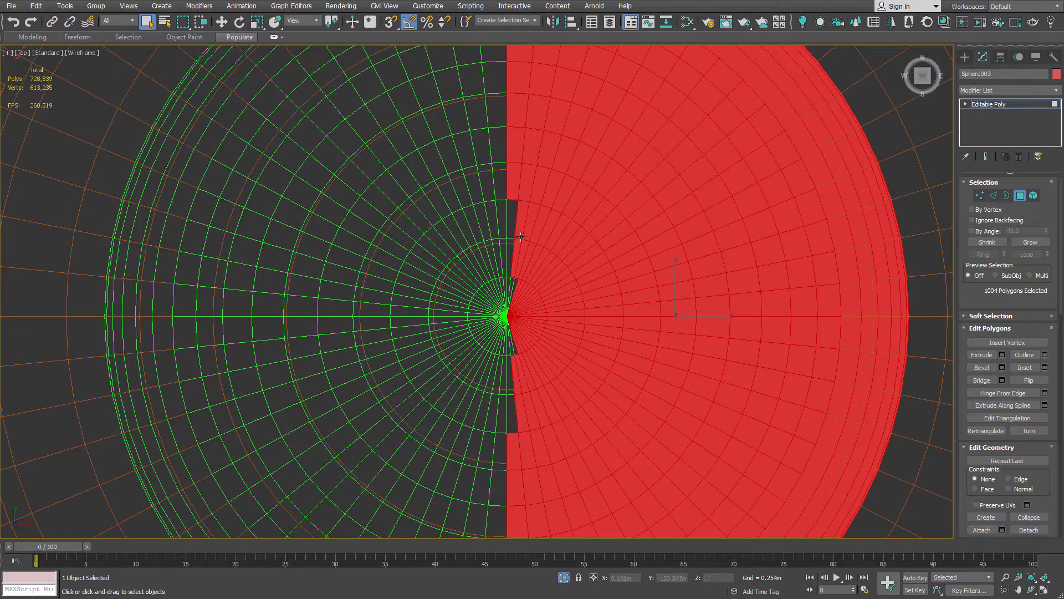
pyautogui.scroll(2, 521, 239)
pyautogui.moveTo(518, 272); pyautogui.dragTo(533, 183, button='middle')
pyautogui.keyDown('ctrl'); pyautogui.moveTo(519, 99); pyautogui.dragTo(549, 139); pyautogui.keyUp('ctrl')
pyautogui.keyDown('ctrl'); pyautogui.moveTo(513, 188); pyautogui.dragTo(549, 289); pyautogui.keyUp('ctrl')
pyautogui.scroll(1, 534, 338)
pyautogui.moveTo(534, 337); pyautogui.dragTo(498, 175, button='middle')
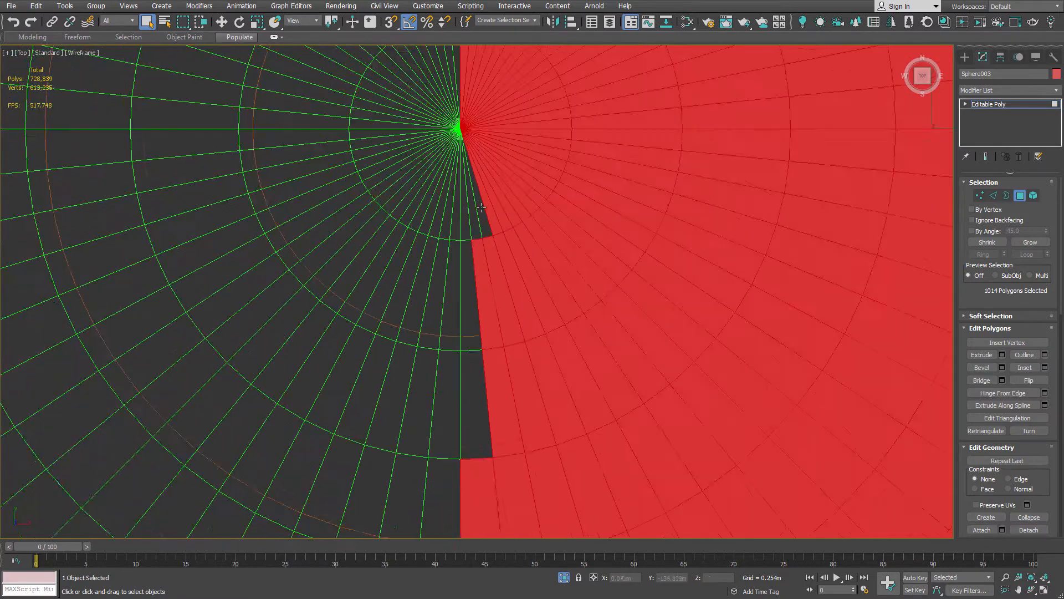
pyautogui.keyDown('ctrl'); pyautogui.moveTo(468, 212); pyautogui.dragTo(562, 358); pyautogui.keyUp('ctrl')
pyautogui.press('Delete')
# Delete the remaining half's polygons except the 45-degree wedge between the +Y centreline and the diagonal
pyautogui.scroll(-5, 534, 269)
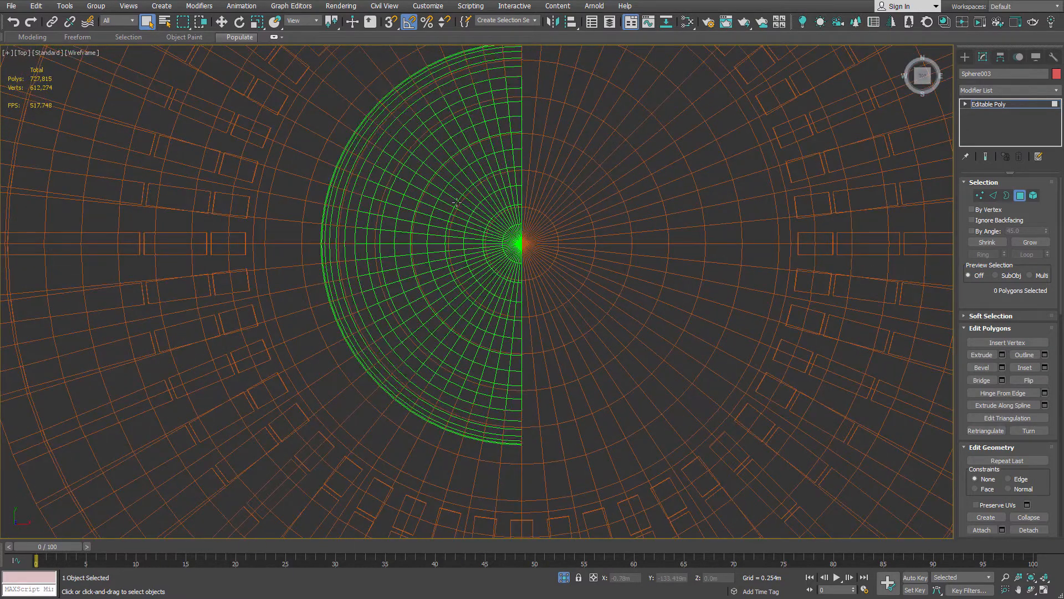
pyautogui.moveTo(469, 164); pyautogui.dragTo(484, 258, button='middle')
pyautogui.moveTo(396, 193); pyautogui.dragTo(336, 132, button='middle')
pyautogui.scroll(4, 336, 132)
pyautogui.moveTo(318, 149); pyautogui.dragTo(316, 215)
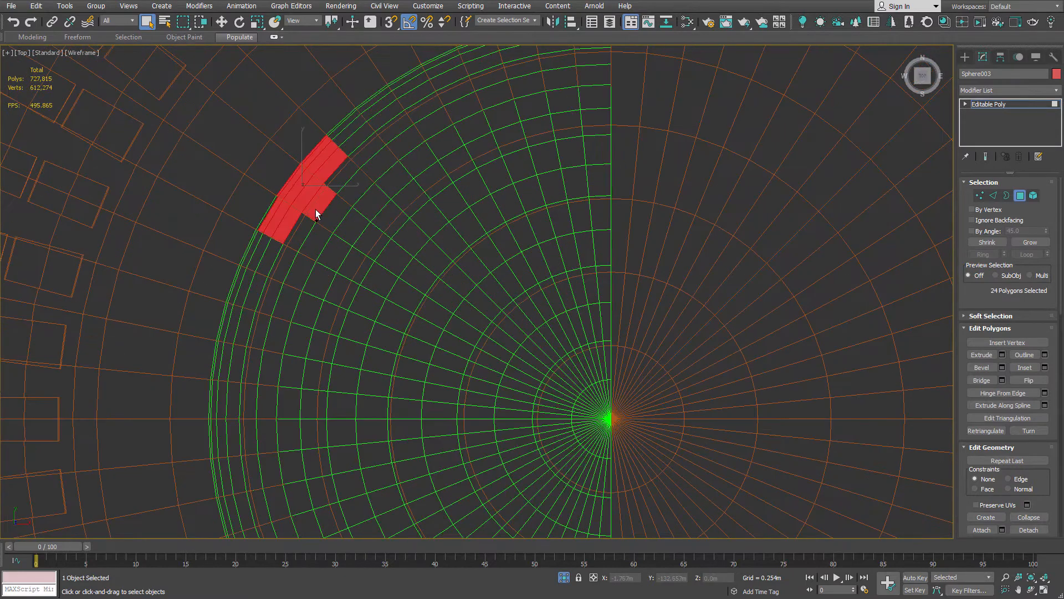
pyautogui.keyDown('ctrl'); pyautogui.moveTo(357, 299); pyautogui.dragTo(363, 303); pyautogui.keyUp('ctrl')
pyautogui.keyDown('ctrl'); pyautogui.moveTo(208, 235); pyautogui.dragTo(317, 365); pyautogui.keyUp('ctrl')
pyautogui.moveTo(314, 328); pyautogui.dragTo(283, 209, button='middle')
pyautogui.keyDown('ctrl'); pyautogui.moveTo(326, 105); pyautogui.dragTo(363, 213); pyautogui.keyUp('ctrl')
pyautogui.keyDown('ctrl'); pyautogui.moveTo(314, 147); pyautogui.dragTo(416, 291); pyautogui.keyUp('ctrl')
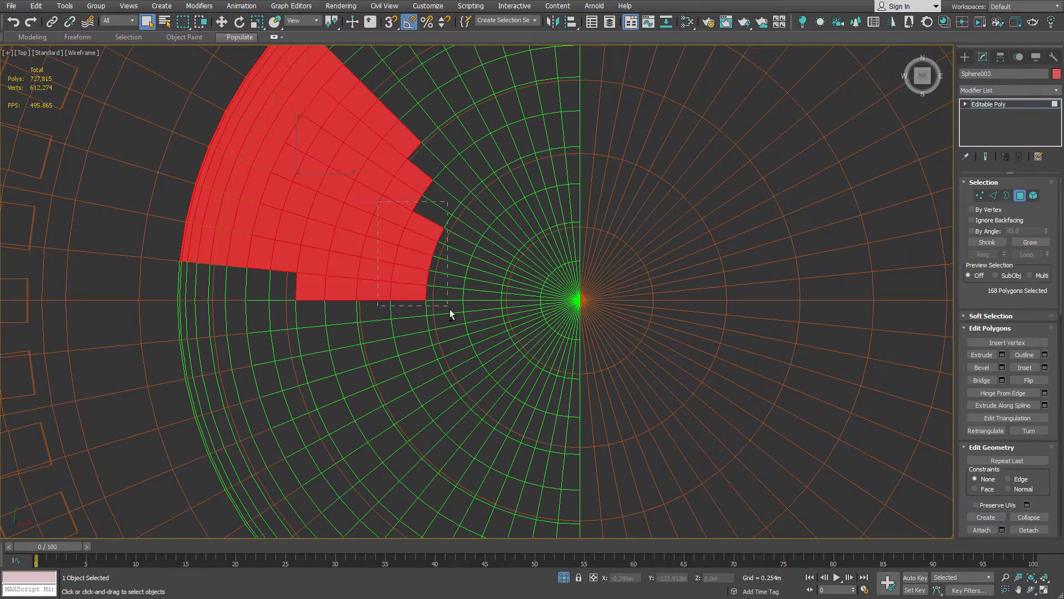
pyautogui.keyDown('ctrl'); pyautogui.moveTo(380, 194); pyautogui.dragTo(470, 338); pyautogui.keyUp('ctrl')
pyautogui.keyDown('ctrl'); pyautogui.click(427, 161); pyautogui.keyUp('ctrl')
pyautogui.keyDown('ctrl'); pyautogui.moveTo(150, 269); pyautogui.dragTo(438, 529); pyautogui.keyUp('ctrl')
pyautogui.keyDown('ctrl'); pyautogui.moveTo(468, 234); pyautogui.dragTo(505, 318); pyautogui.keyUp('ctrl')
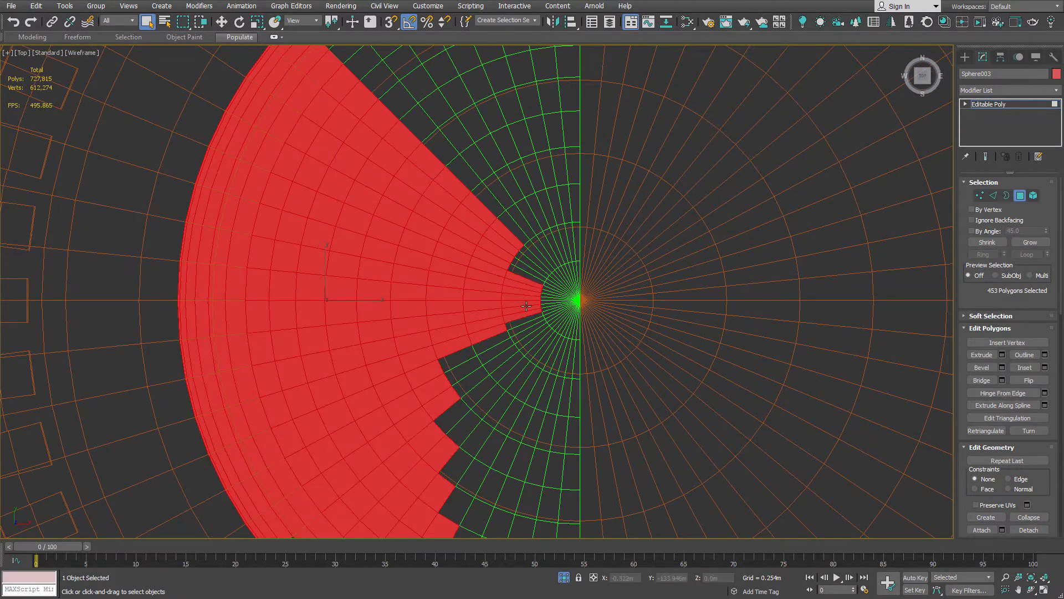
pyautogui.moveTo(512, 265); pyautogui.dragTo(499, 441, button='middle')
pyautogui.moveTo(474, 363); pyautogui.dragTo(467, 130, button='middle')
pyautogui.scroll(3, 492, 226)
pyautogui.keyDown('ctrl'); pyautogui.moveTo(512, 165); pyautogui.dragTo(525, 272); pyautogui.keyUp('ctrl')
pyautogui.scroll(3, 536, 228)
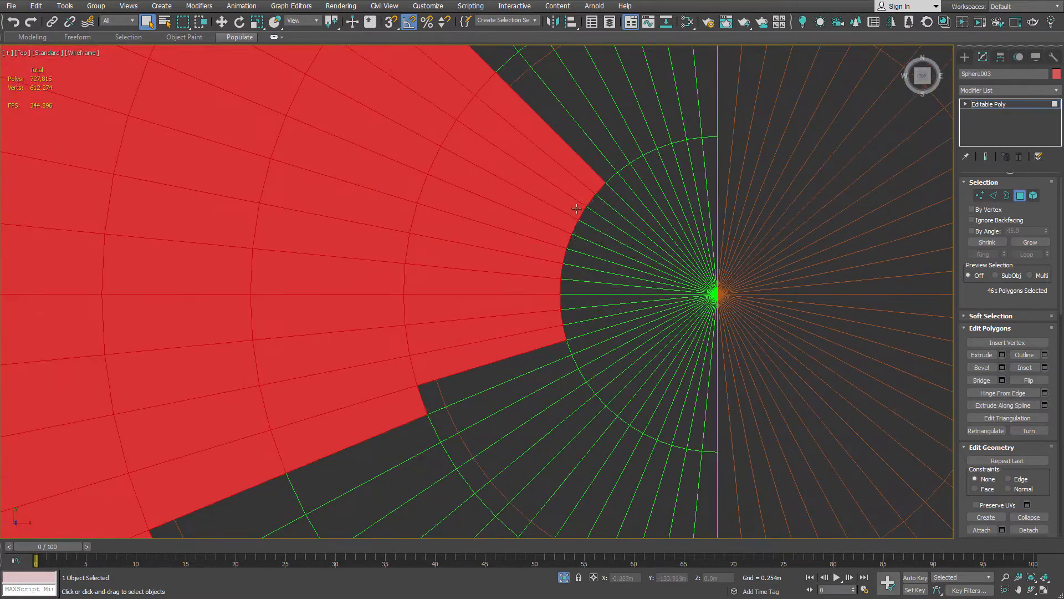
pyautogui.keyDown('ctrl'); pyautogui.moveTo(577, 205); pyautogui.dragTo(631, 257); pyautogui.keyUp('ctrl')
pyautogui.keyDown('alt'); pyautogui.click(624, 184); pyautogui.keyUp('alt')
pyautogui.scroll(-5, 659, 207)
pyautogui.keyDown('ctrl'); pyautogui.moveTo(505, 230); pyautogui.dragTo(673, 372); pyautogui.keyUp('ctrl')
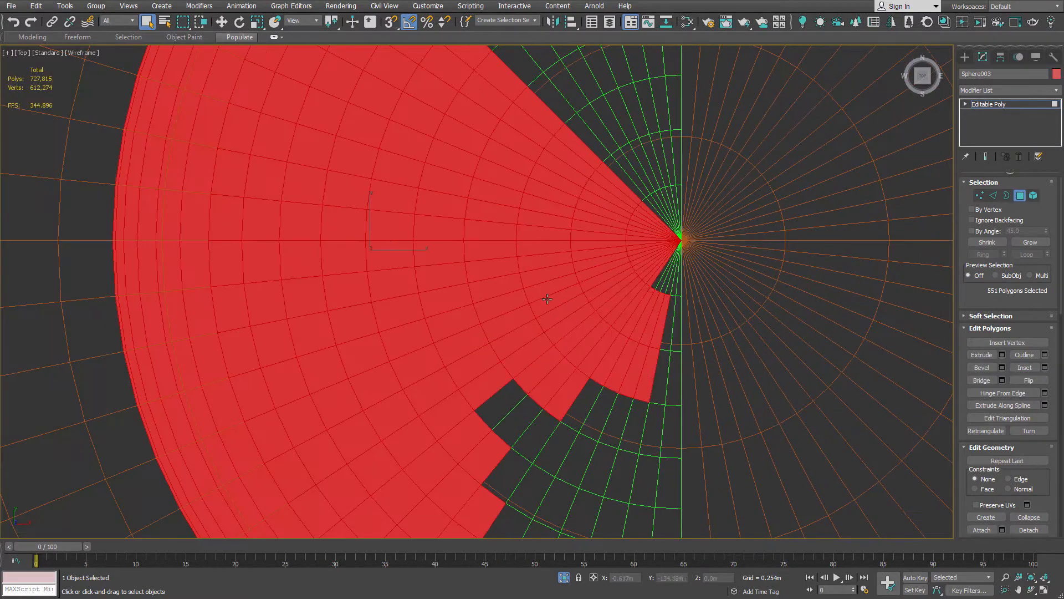
pyautogui.moveTo(571, 382); pyautogui.dragTo(573, 263, button='middle')
pyautogui.scroll(-5, 573, 263)
pyautogui.press('Delete')
# Delete the wedge's lower polygons below the disc in the shaded front view, keeping the part above the disc
pyautogui.press('f')
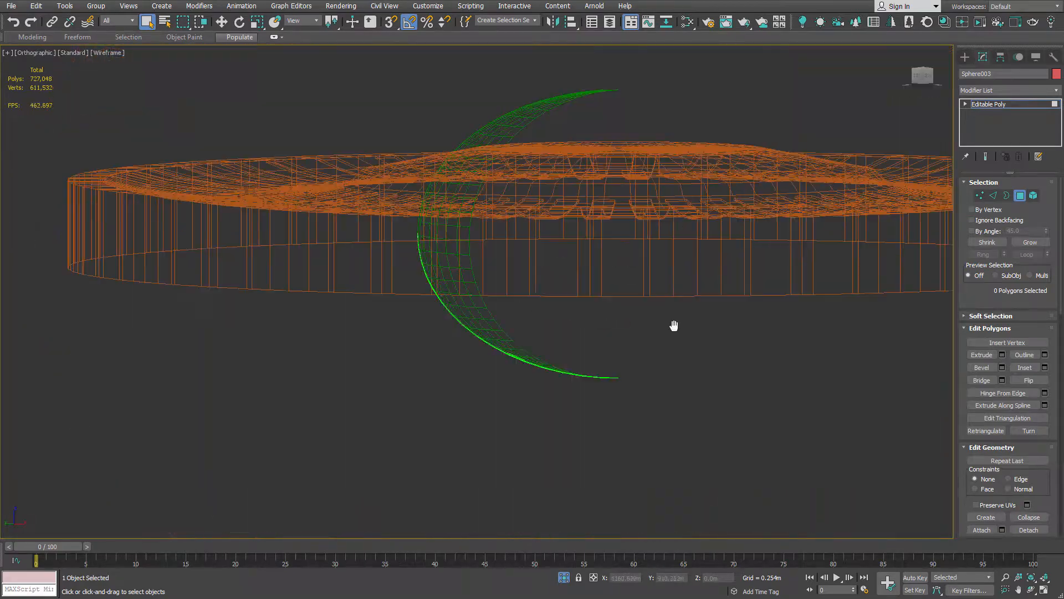
pyautogui.press('F3')
pyautogui.moveTo(211, 195); pyautogui.dragTo(722, 534)
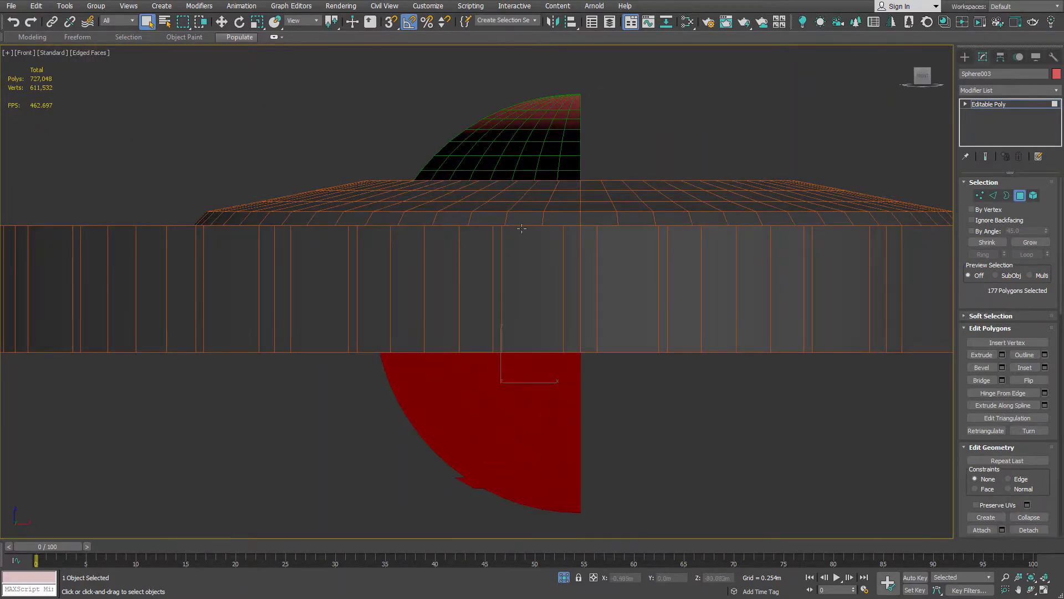
pyautogui.press('Delete')
pyautogui.keyDown('alt'); pyautogui.moveTo(478, 215); pyautogui.dragTo(659, 191, button='middle'); pyautogui.keyUp('alt')
pyautogui.scroll(-5, 610, 271)
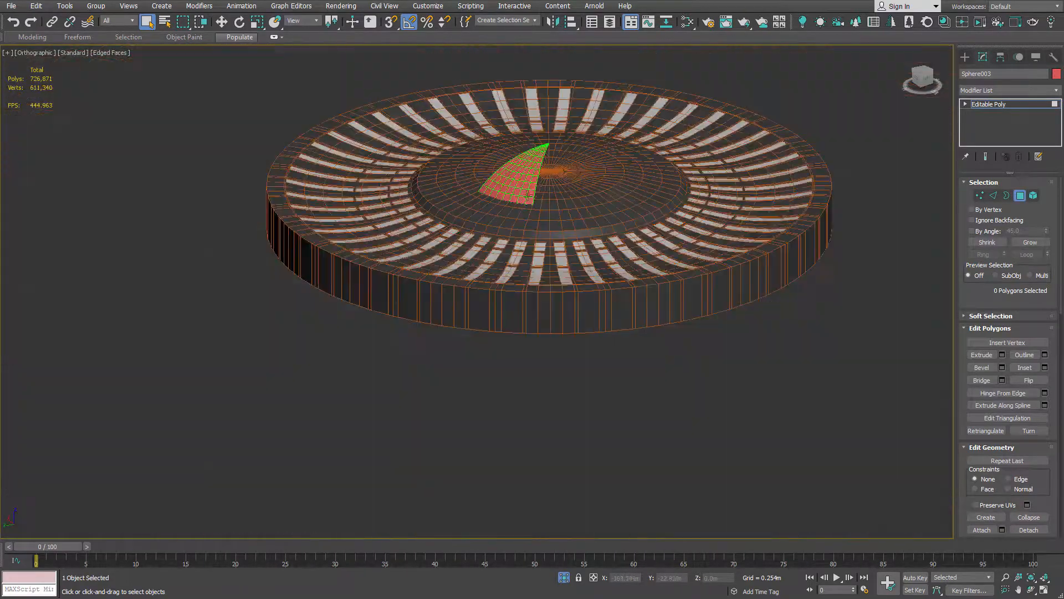
# Frame the wedge in the top view and change its object colour to dark blue
pyautogui.click(922, 70)
pyautogui.click(921, 77)
pyautogui.press('z')
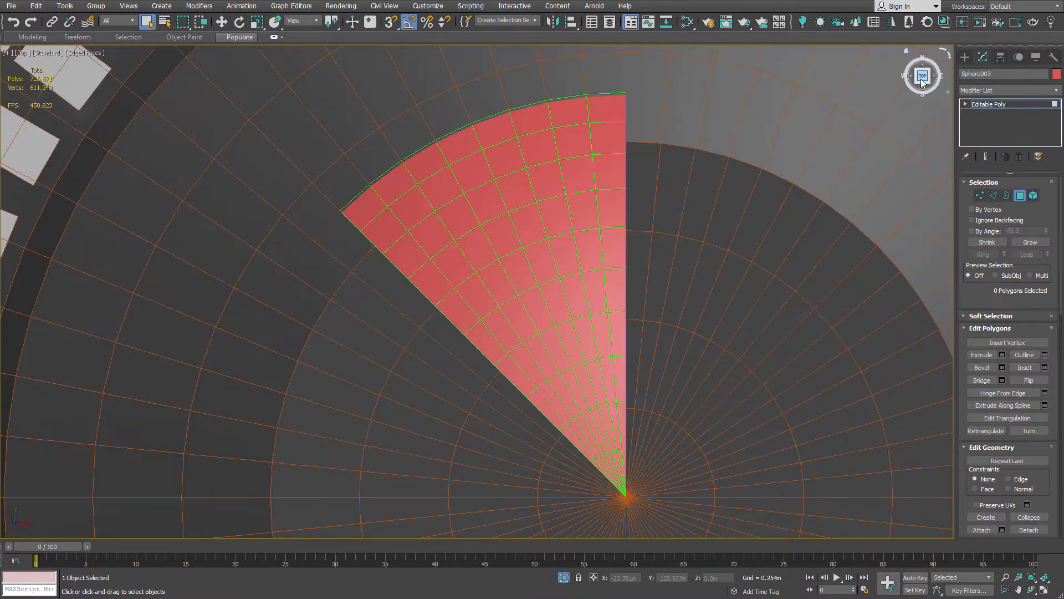
pyautogui.scroll(-2, 648, 138)
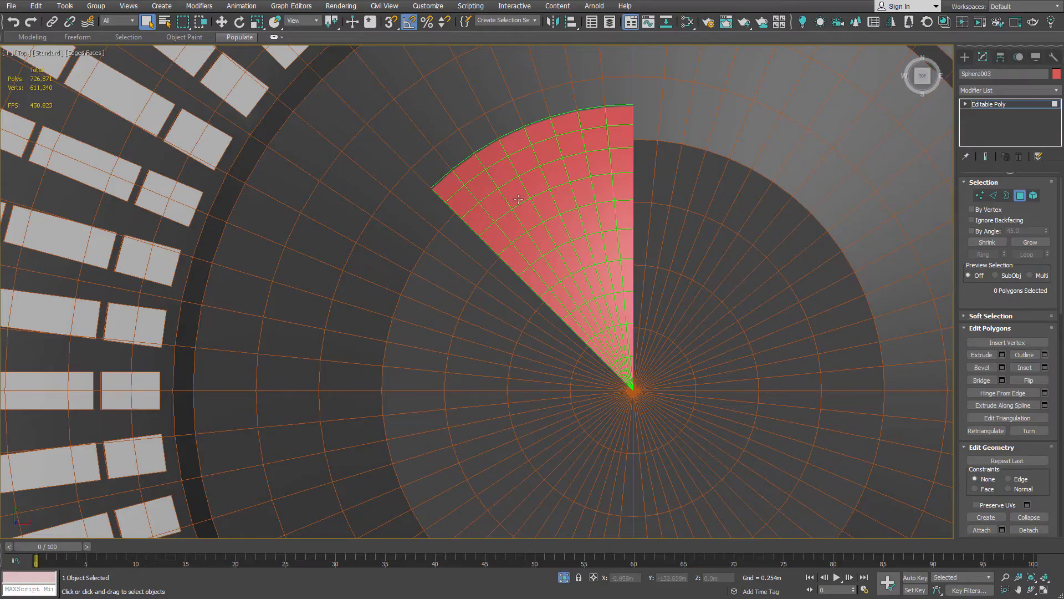
pyautogui.click(1057, 74)
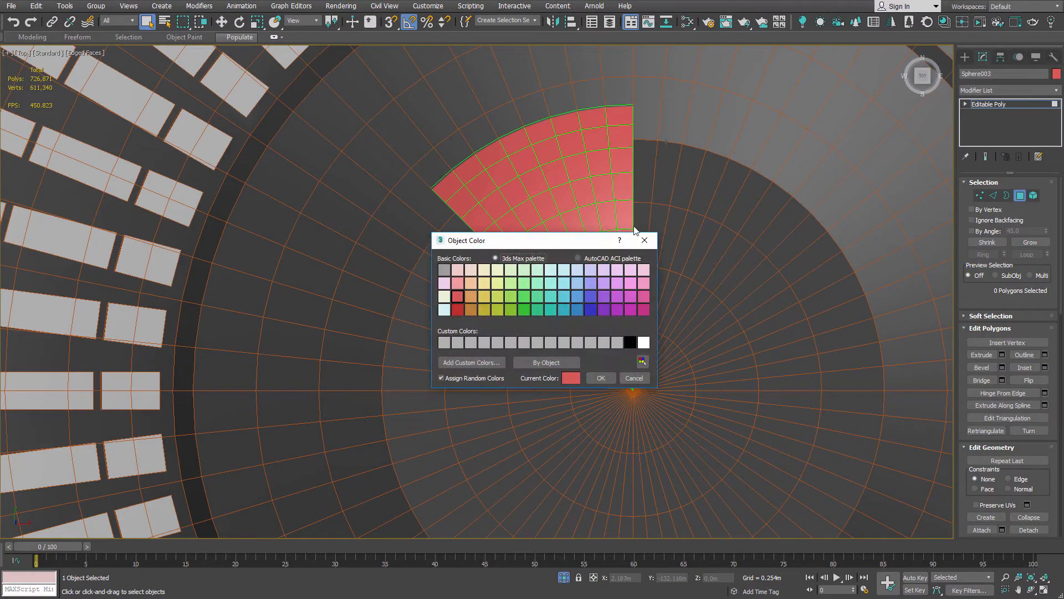
pyautogui.click(590, 310)
pyautogui.click(600, 378)
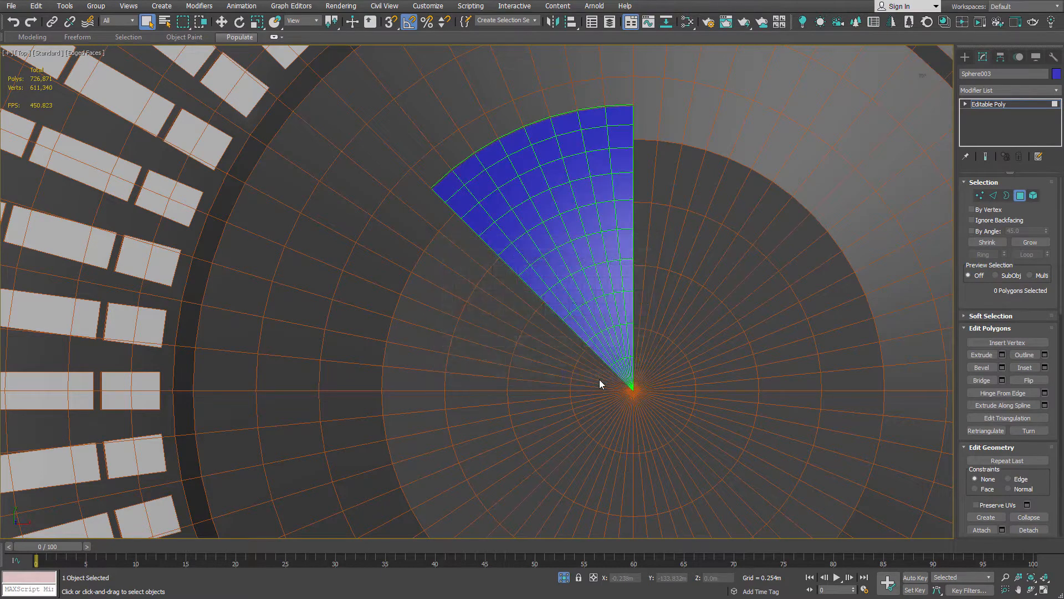
# Inset the wedge's outermost sixteen polygons, four rows by four columns beside the +Y edge, as a group by 0.025 m
pyautogui.click(540, 131)
pyautogui.moveTo(541, 128)
pyautogui.keyDown('alt'); pyautogui.mouseDown(button='middle')
pyautogui.moveTo(556, 86)
pyautogui.moveTo(550, 129)
pyautogui.moveTo(555, 120)
pyautogui.mouseUp(button='middle'); pyautogui.keyUp('alt')
pyautogui.keyDown('ctrl'); pyautogui.click(555, 154); pyautogui.keyUp('ctrl')
pyautogui.keyDown('ctrl'); pyautogui.click(572, 147); pyautogui.keyUp('ctrl')
pyautogui.keyDown('ctrl'); pyautogui.click(603, 129); pyautogui.keyUp('ctrl')
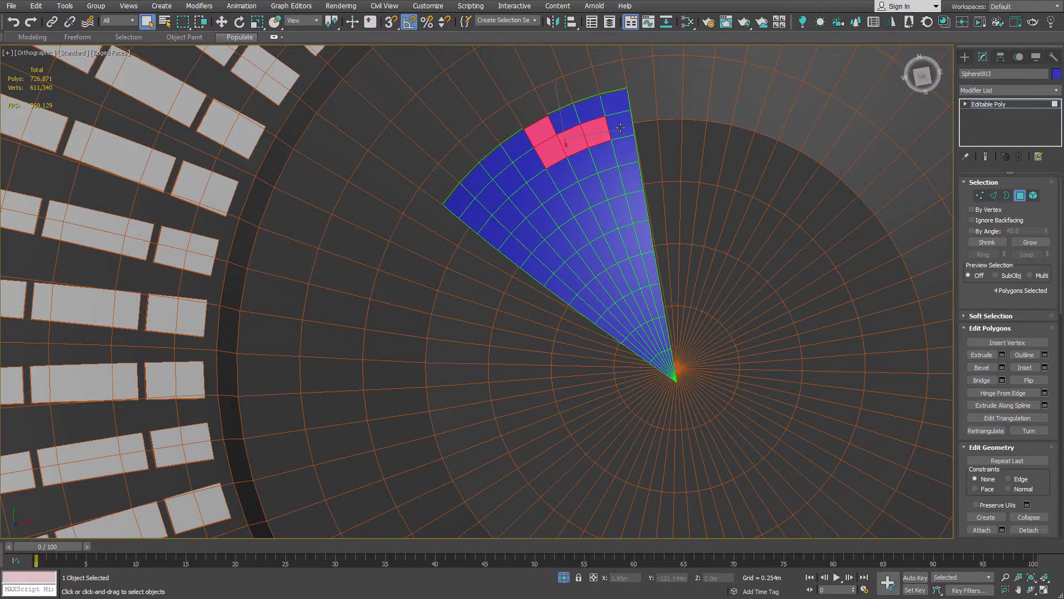
pyautogui.keyDown('ctrl'); pyautogui.click(620, 128); pyautogui.keyUp('ctrl')
pyautogui.keyDown('ctrl'); pyautogui.click(612, 107); pyautogui.keyUp('ctrl')
pyautogui.keyDown('ctrl'); pyautogui.click(568, 122); pyautogui.keyUp('ctrl')
pyautogui.keyDown('ctrl'); pyautogui.click(590, 109); pyautogui.keyUp('ctrl')
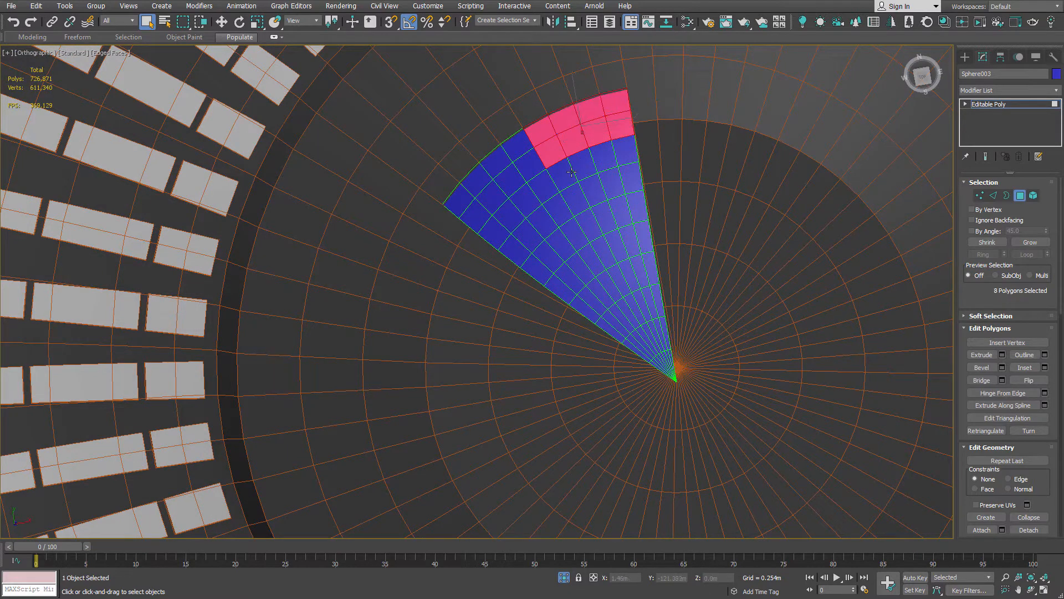
pyautogui.keyDown('ctrl'); pyautogui.click(562, 175); pyautogui.keyUp('ctrl')
pyautogui.keyDown('ctrl'); pyautogui.click(583, 165); pyautogui.keyUp('ctrl')
pyautogui.keyDown('ctrl'); pyautogui.click(604, 157); pyautogui.keyUp('ctrl')
pyautogui.keyDown('ctrl'); pyautogui.click(628, 149); pyautogui.keyUp('ctrl')
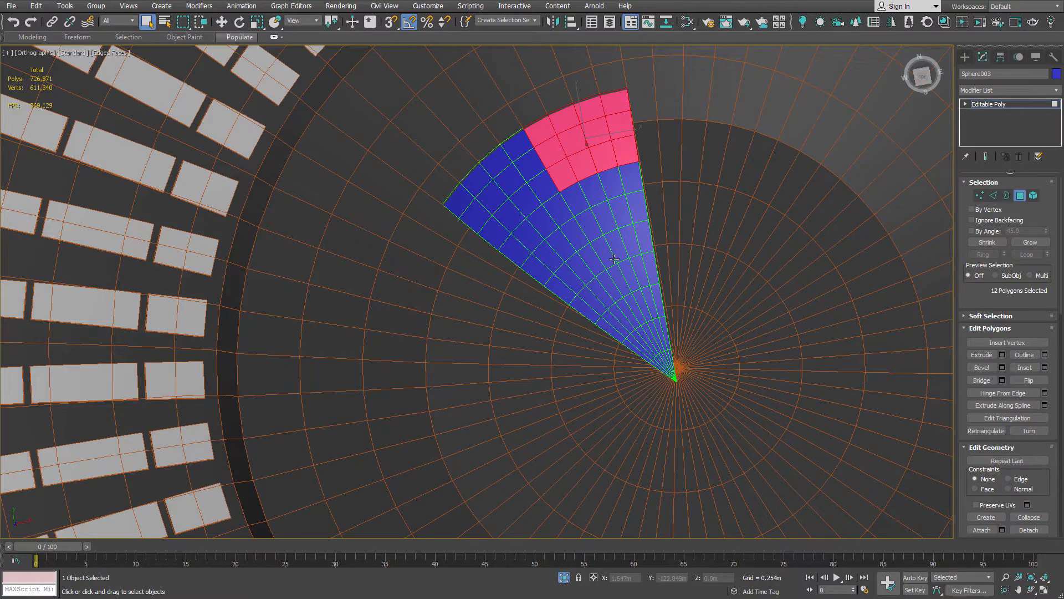
pyautogui.keyDown('ctrl'); pyautogui.click(573, 194); pyautogui.keyUp('ctrl')
pyautogui.keyDown('ctrl'); pyautogui.click(592, 189); pyautogui.keyUp('ctrl')
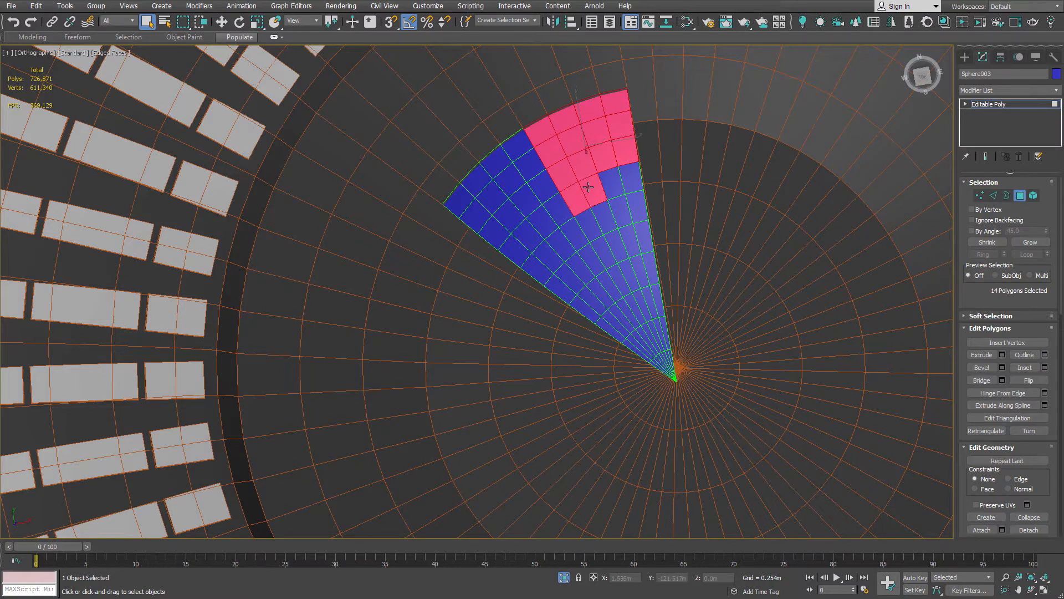
pyautogui.keyDown('ctrl'); pyautogui.click(612, 182); pyautogui.keyUp('ctrl')
pyautogui.keyDown('ctrl'); pyautogui.click(637, 173); pyautogui.keyUp('ctrl')
pyautogui.keyDown('alt'); pyautogui.moveTo(663, 198); pyautogui.dragTo(661, 183, button='middle'); pyautogui.keyUp('alt')
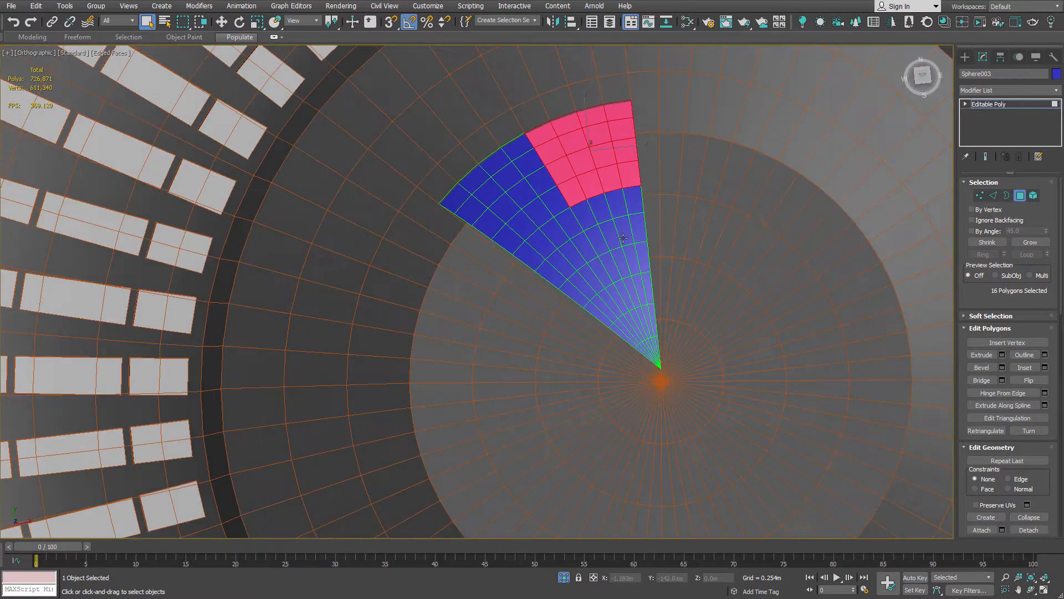
pyautogui.scroll(5, 577, 172)
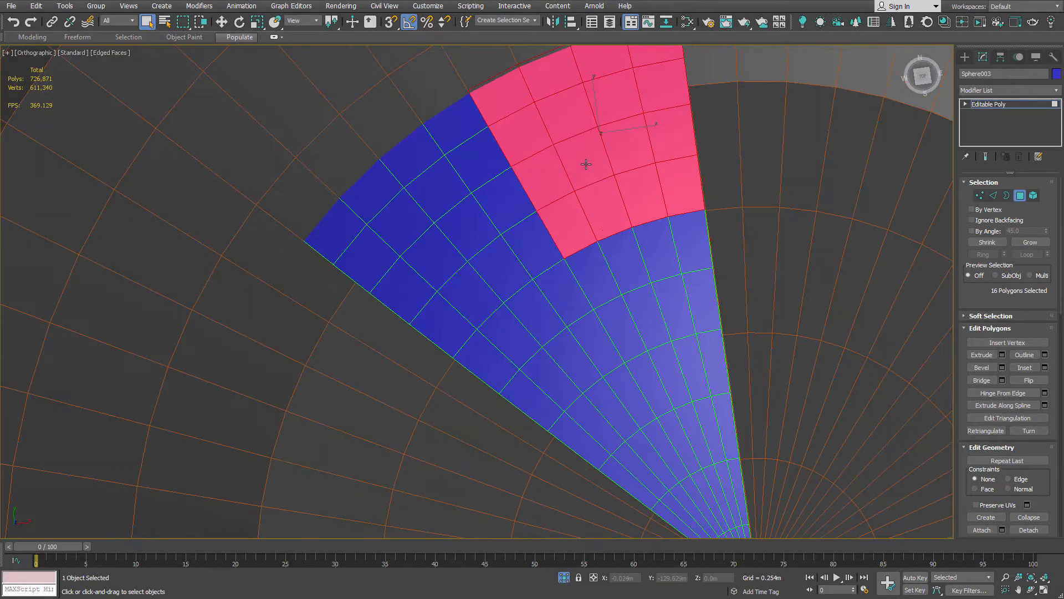
pyautogui.rightClick(574, 211)
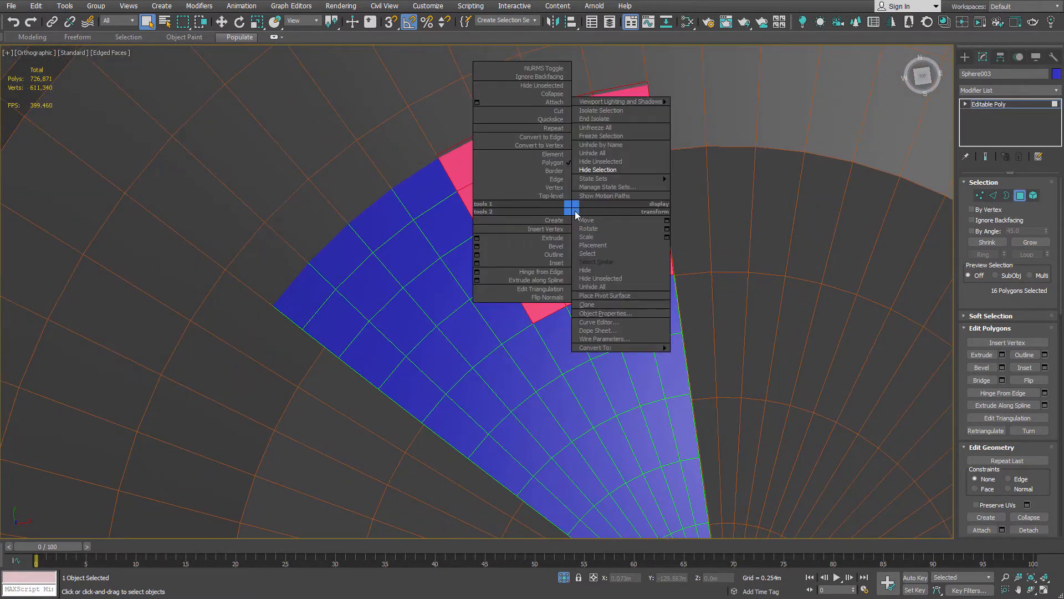
pyautogui.click(476, 262)
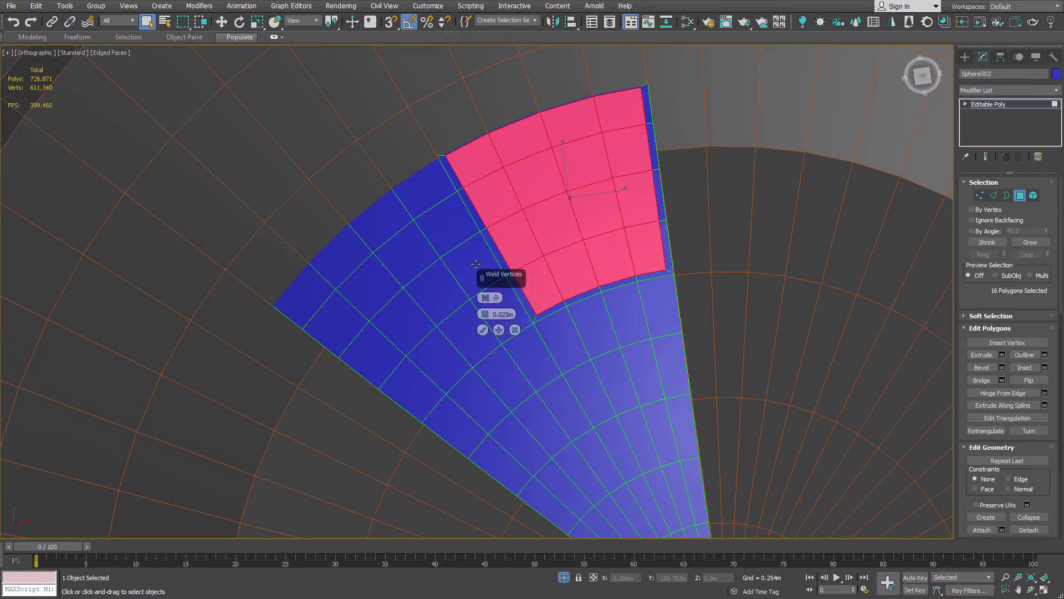
pyautogui.click(483, 330)
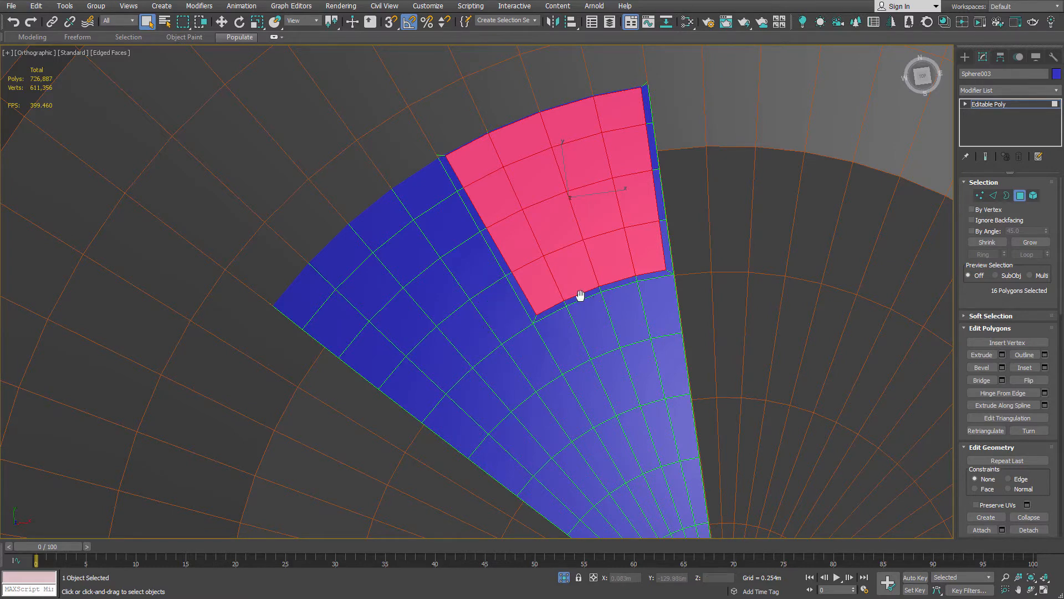
# Inset the next twelve polygons toward the pole, three rows of four beside the +Y edge, by 0.025 m
pyautogui.moveTo(513, 294); pyautogui.dragTo(499, 264, button='middle')
pyautogui.moveTo(499, 264); pyautogui.dragTo(586, 250)
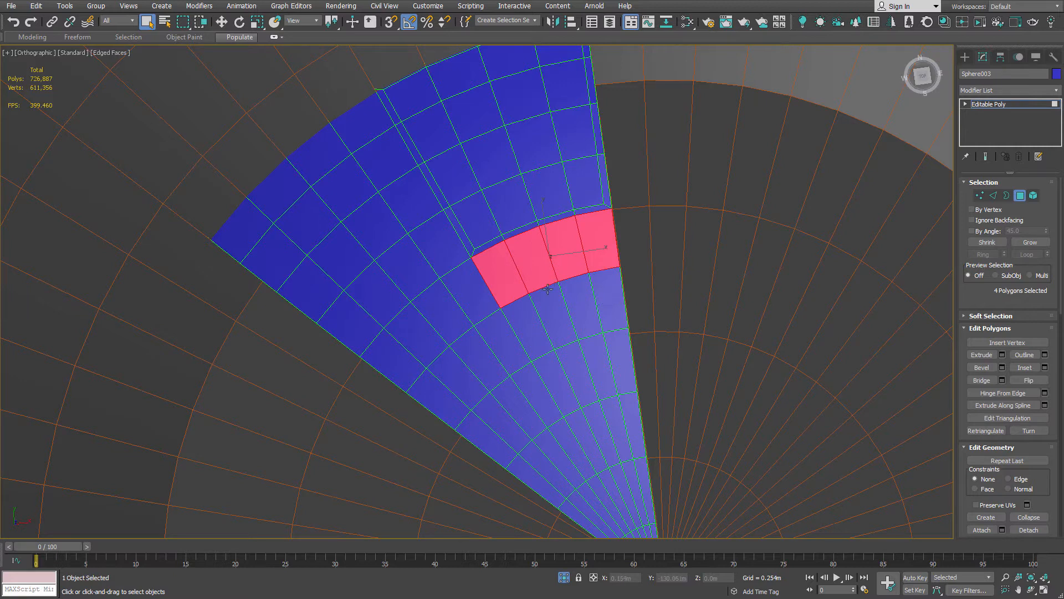
pyautogui.keyDown('ctrl'); pyautogui.click(537, 327); pyautogui.keyUp('ctrl')
pyautogui.keyDown('ctrl'); pyautogui.click(565, 320); pyautogui.keyUp('ctrl')
pyautogui.keyDown('ctrl'); pyautogui.click(589, 311); pyautogui.keyUp('ctrl')
pyautogui.keyDown('ctrl'); pyautogui.click(615, 308); pyautogui.keyUp('ctrl')
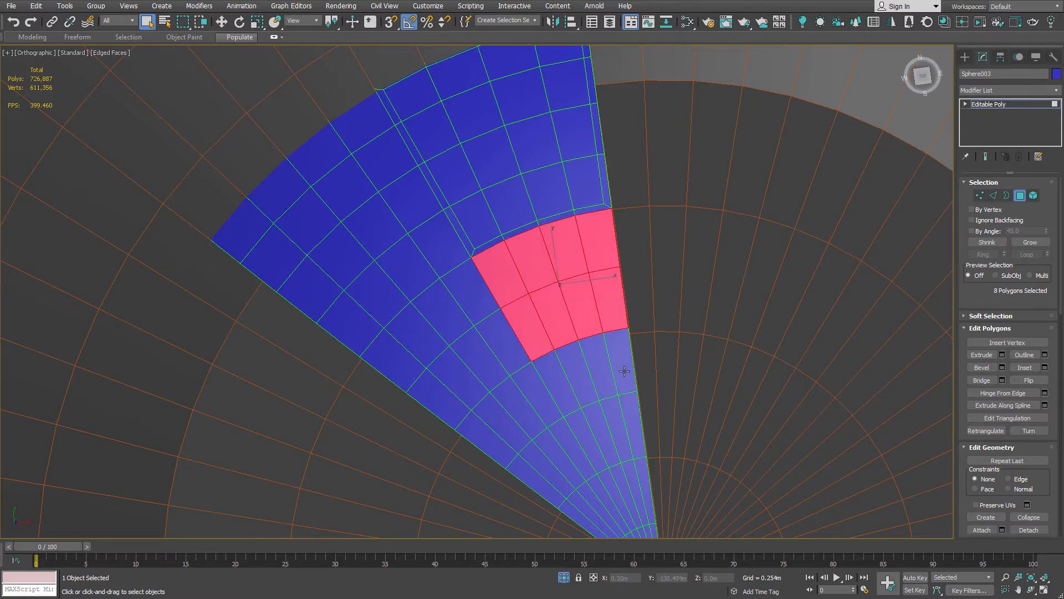
pyautogui.keyDown('ctrl'); pyautogui.click(620, 363); pyautogui.keyUp('ctrl')
pyautogui.keyDown('ctrl'); pyautogui.click(599, 371); pyautogui.keyUp('ctrl')
pyautogui.keyDown('ctrl'); pyautogui.click(576, 377); pyautogui.keyUp('ctrl')
pyautogui.keyDown('ctrl'); pyautogui.click(556, 382); pyautogui.keyUp('ctrl')
pyautogui.rightClick(563, 333)
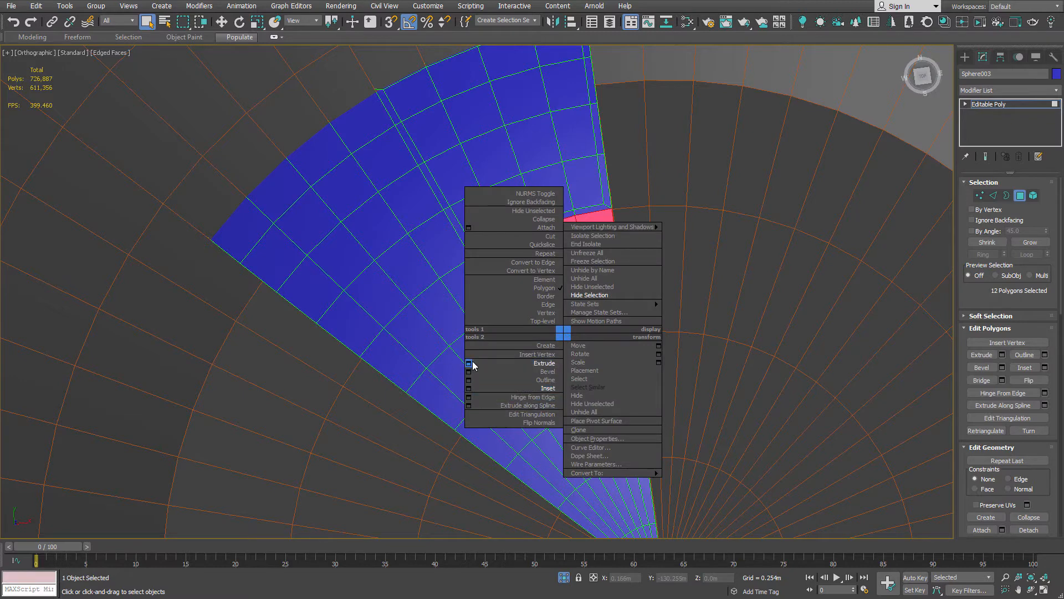
pyautogui.click(468, 388)
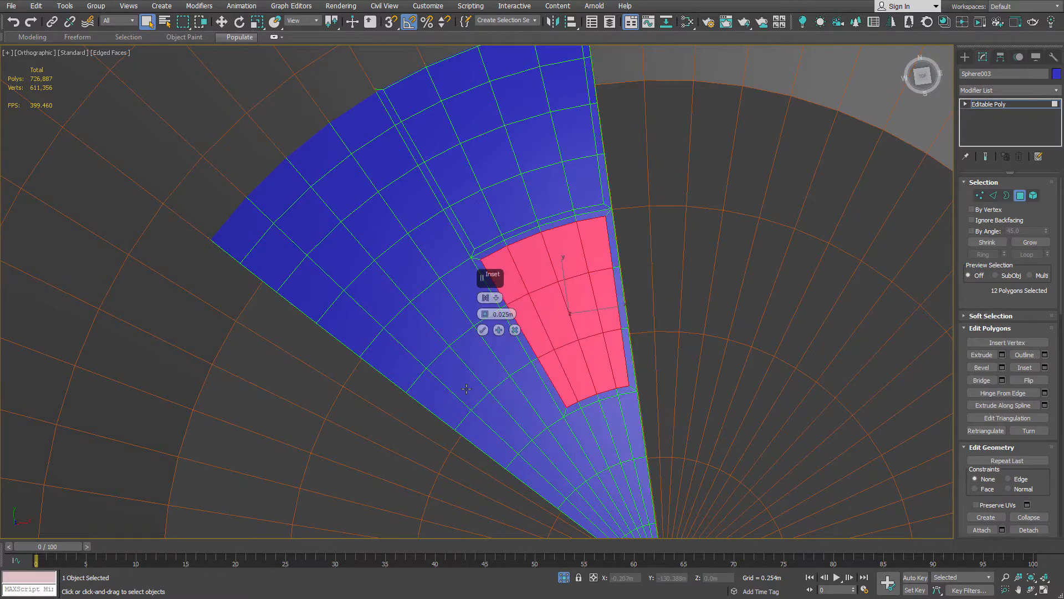
pyautogui.click(483, 331)
# Inset the next eight polygons toward the pole, two rows of four beside the +Y edge, by 0.025 m, finishing in the top view
pyautogui.moveTo(522, 323); pyautogui.dragTo(471, 213, button='middle')
pyautogui.scroll(2, 525, 304)
pyautogui.scroll(-2, 524, 321)
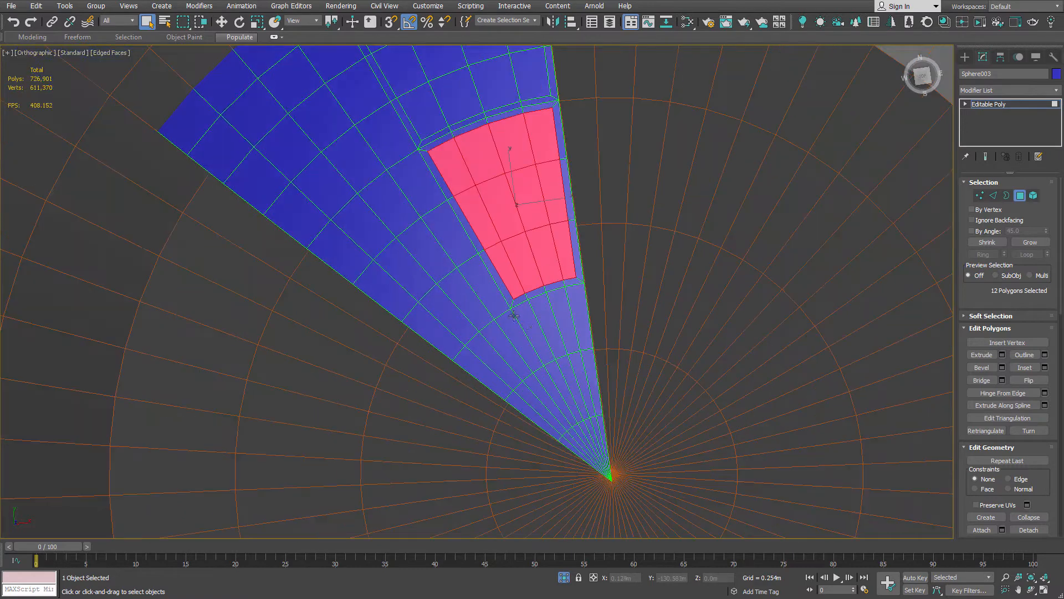
pyautogui.click(535, 327)
pyautogui.keyDown('ctrl'); pyautogui.click(552, 327); pyautogui.keyUp('ctrl')
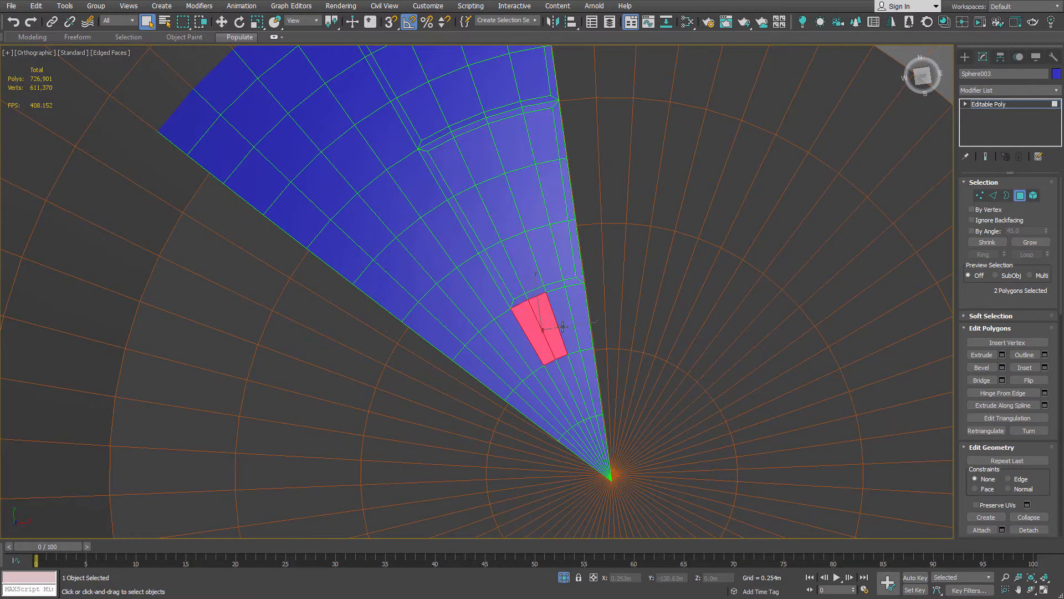
pyautogui.keyDown('ctrl'); pyautogui.click(568, 325); pyautogui.keyUp('ctrl')
pyautogui.keyDown('ctrl'); pyautogui.click(584, 324); pyautogui.keyUp('ctrl')
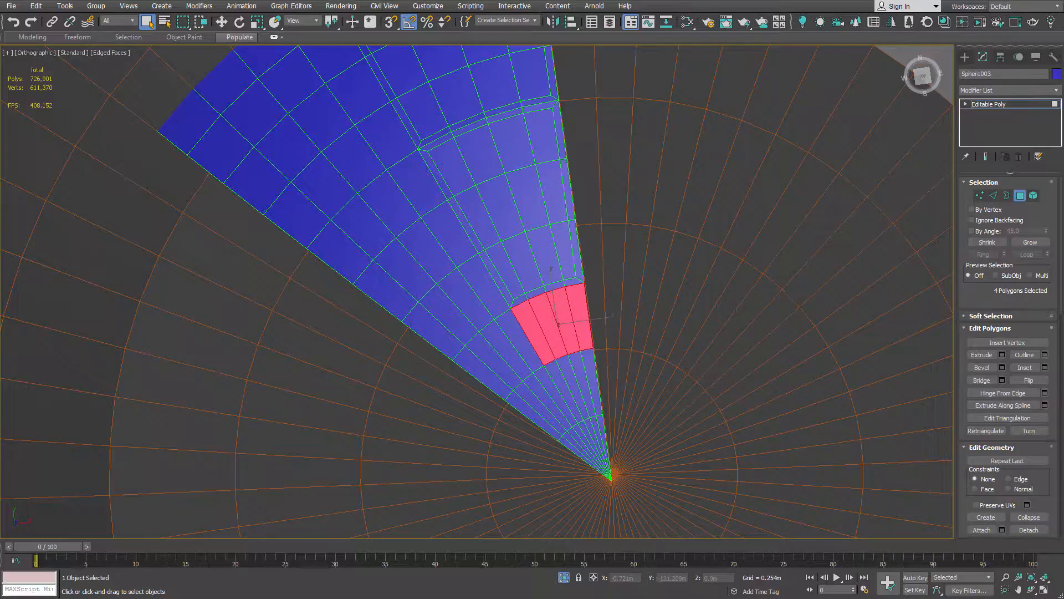
pyautogui.keyDown('ctrl'); pyautogui.click(559, 383); pyautogui.keyUp('ctrl')
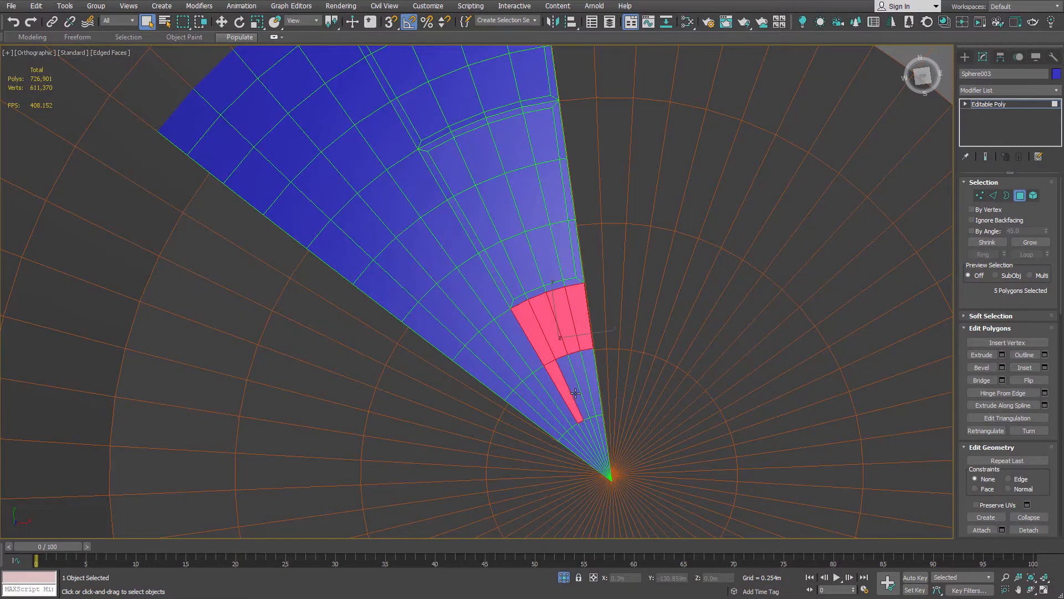
pyautogui.keyDown('ctrl'); pyautogui.click(571, 385); pyautogui.keyUp('ctrl')
pyautogui.keyDown('ctrl'); pyautogui.click(581, 384); pyautogui.keyUp('ctrl')
pyautogui.keyDown('ctrl'); pyautogui.click(590, 382); pyautogui.keyUp('ctrl')
pyautogui.scroll(3, 613, 443)
pyautogui.scroll(4, 613, 442)
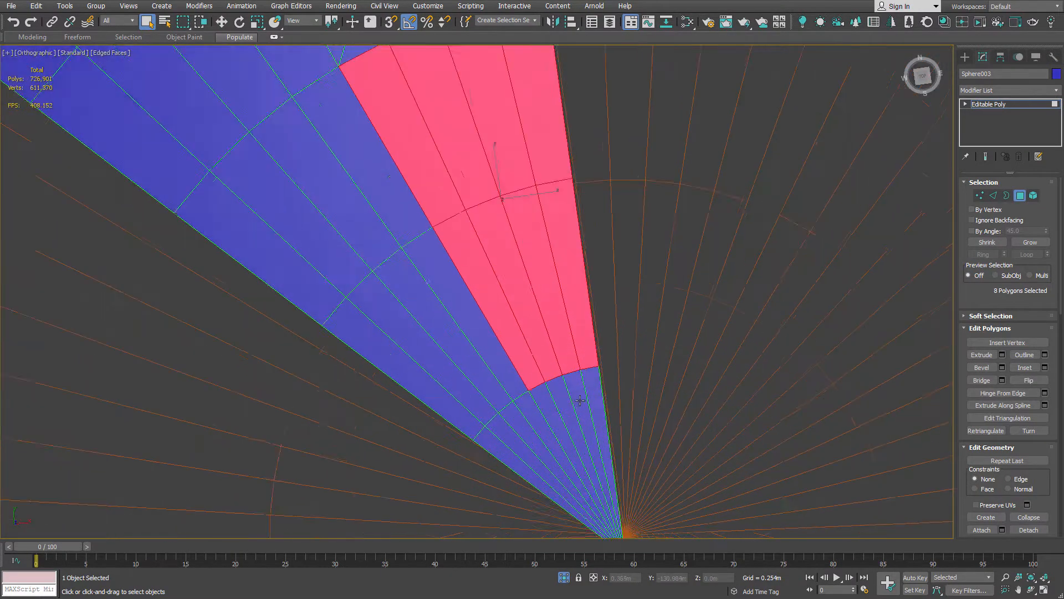
pyautogui.scroll(-6, 551, 339)
pyautogui.scroll(5, 536, 321)
pyautogui.scroll(-5, 529, 336)
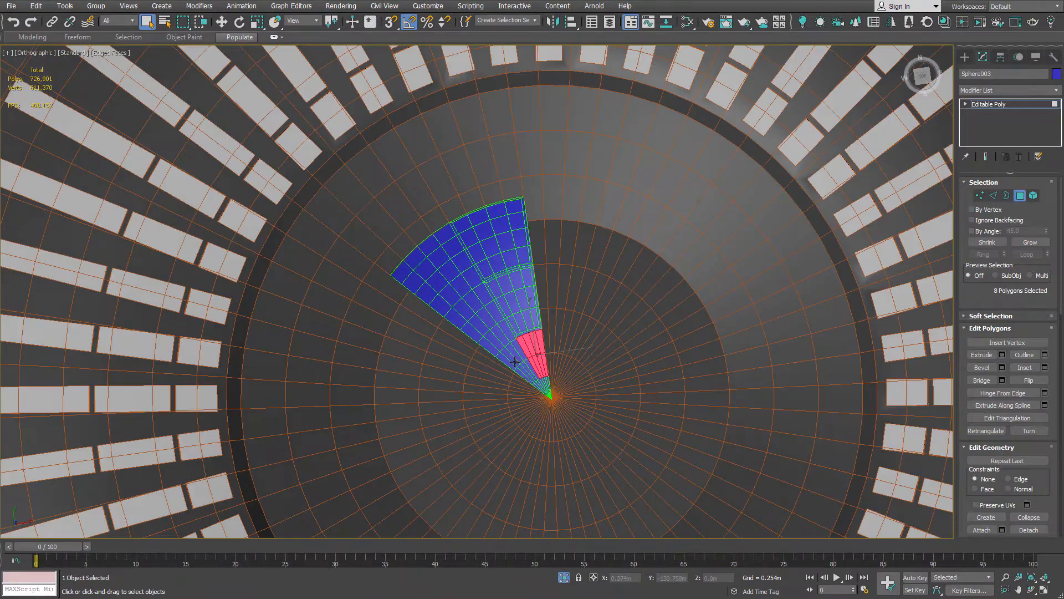
pyautogui.click(922, 76)
pyautogui.scroll(8, 499, 283)
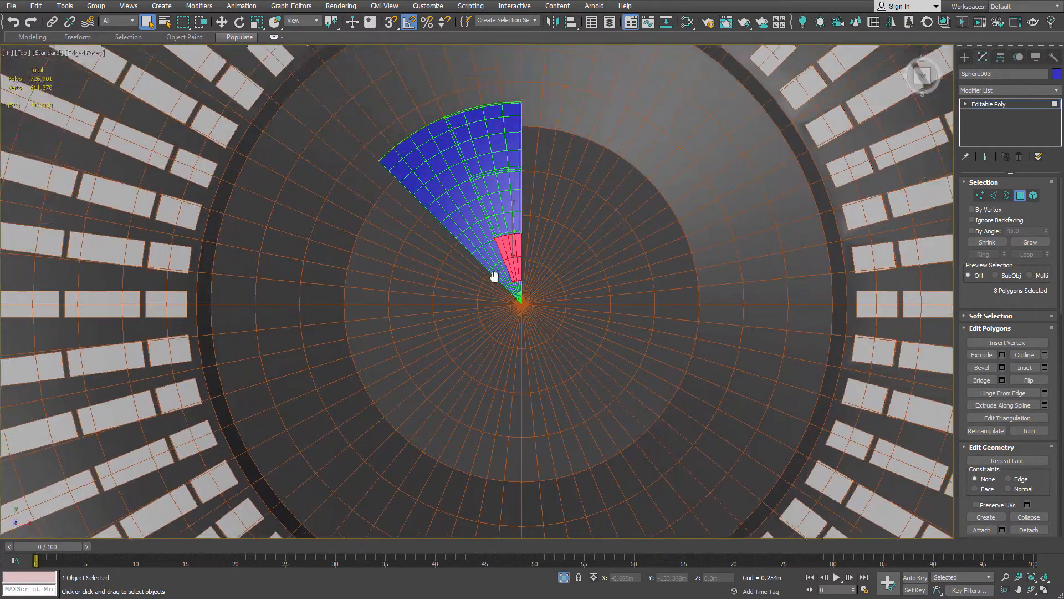
pyautogui.scroll(2, 459, 317)
pyautogui.rightClick(454, 302)
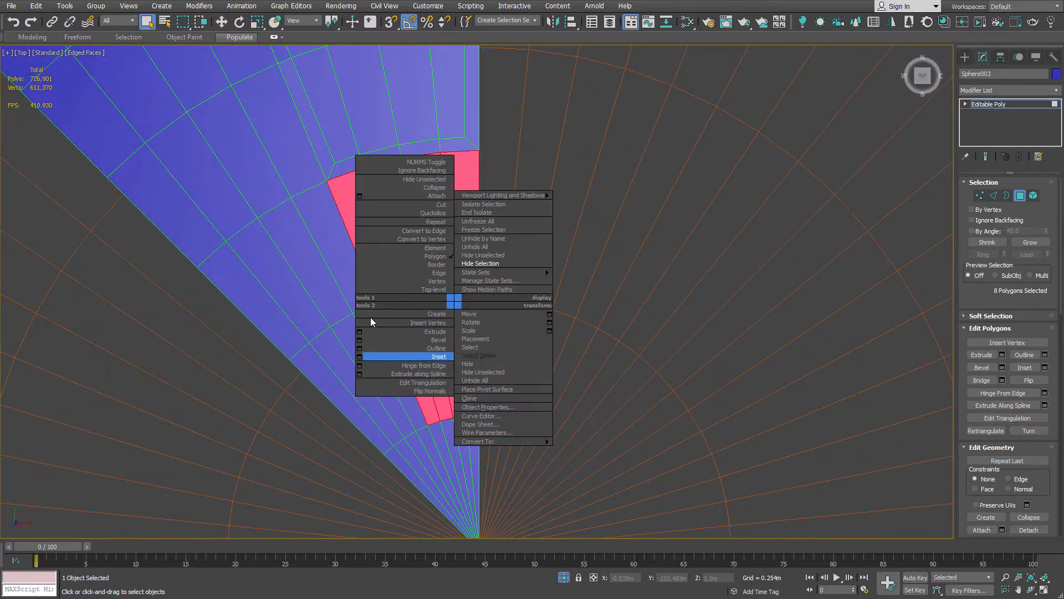
pyautogui.click(359, 356)
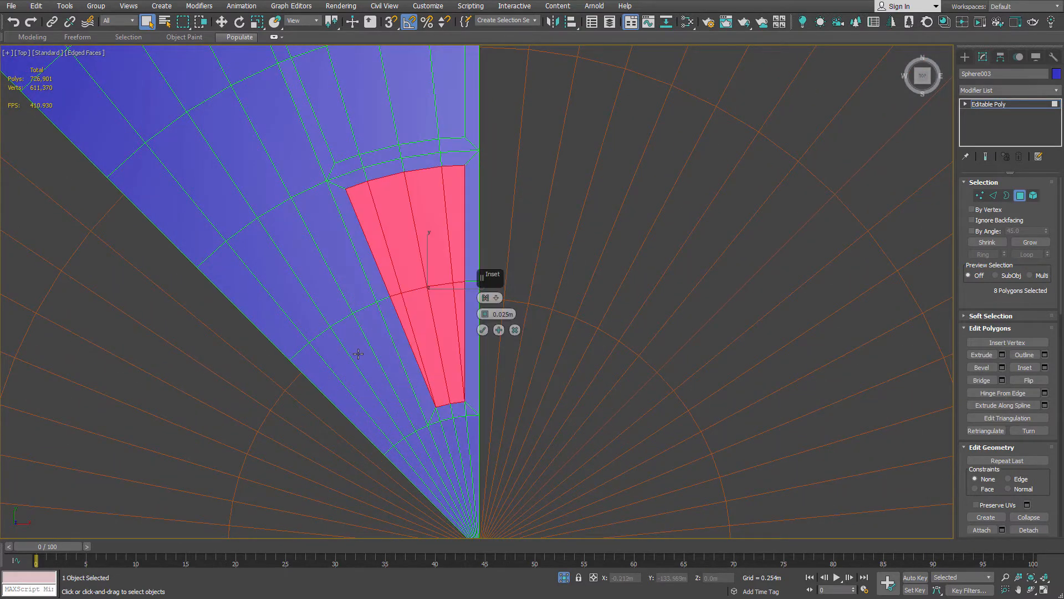
pyautogui.click(482, 335)
# Slide the five inset vertices on the +X side of the outer radial strip toward it with the Edge constraint, about -0.011 m in X and -0.004 m in Y
pyautogui.scroll(-3, 481, 332)
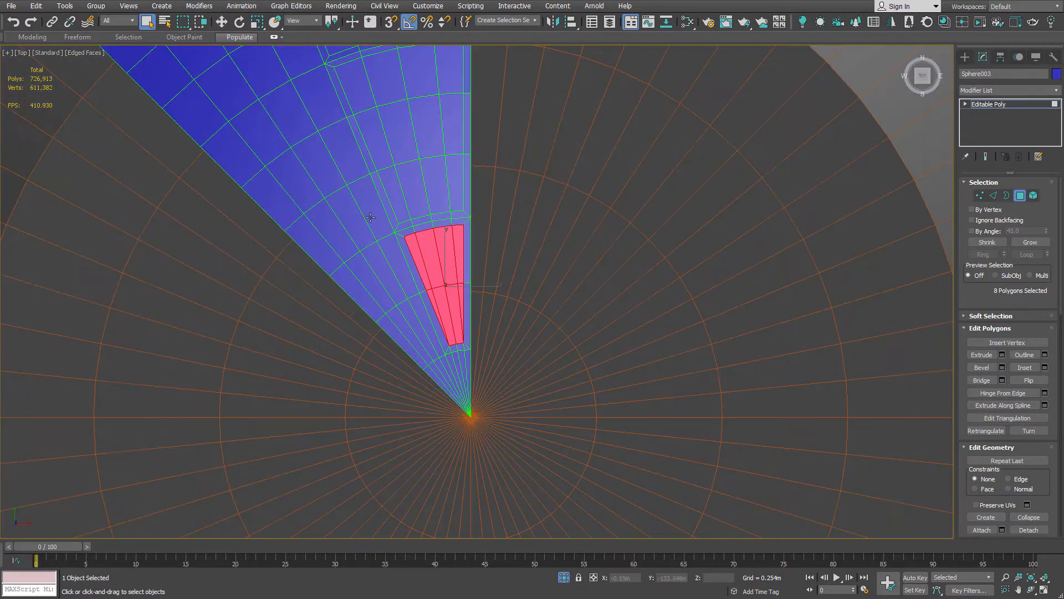
pyautogui.scroll(4, 449, 344)
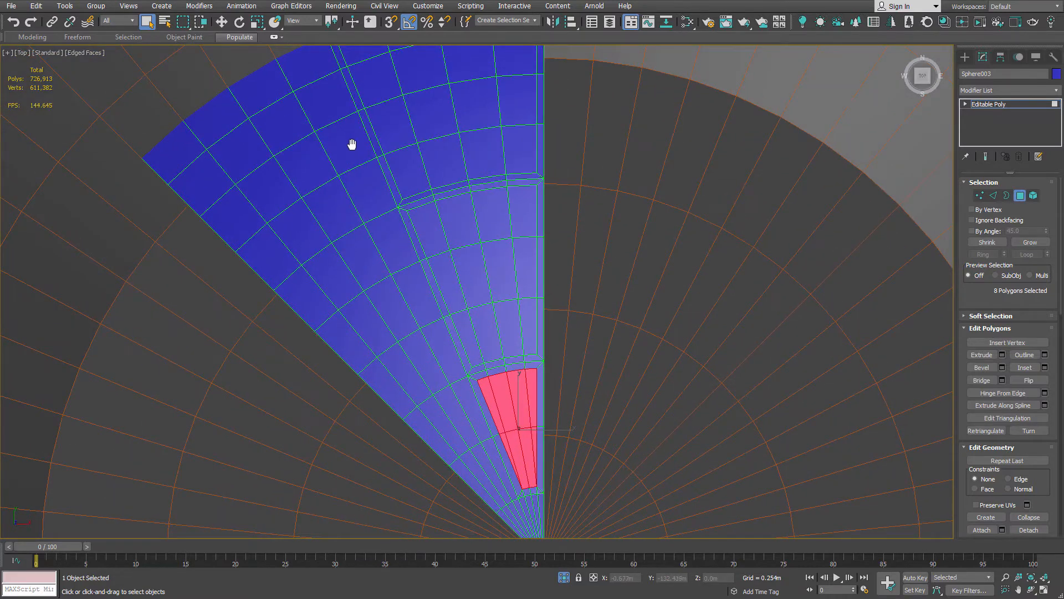
pyautogui.moveTo(351, 144); pyautogui.dragTo(373, 234, button='middle')
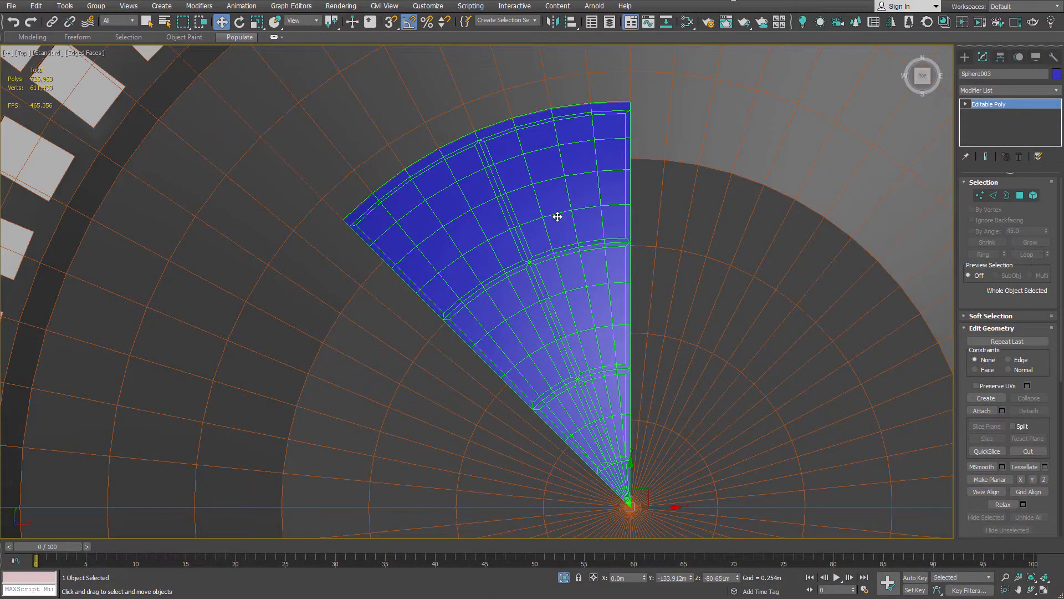
pyautogui.scroll(6, 487, 149)
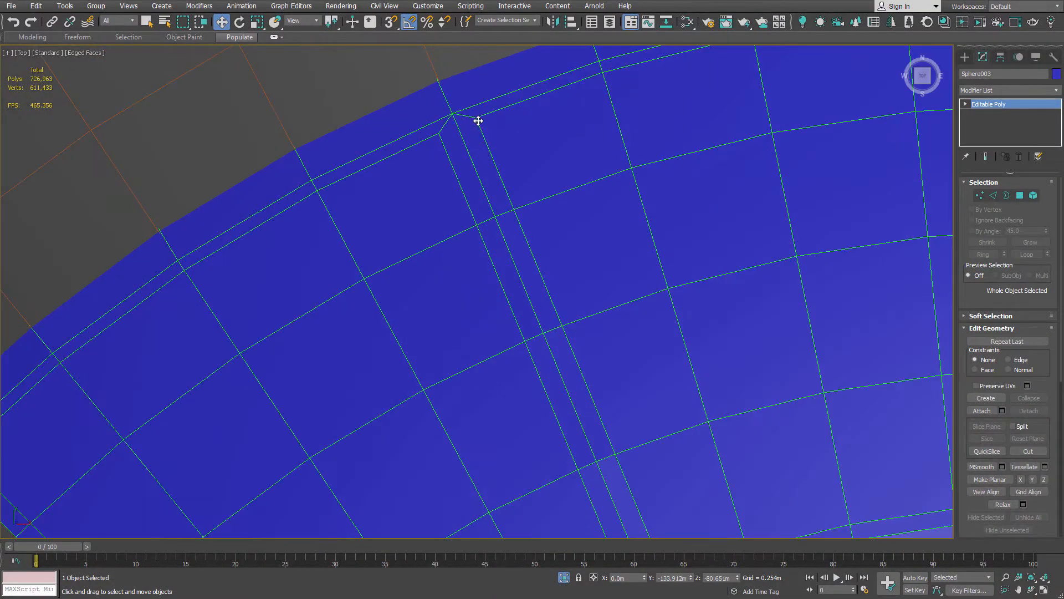
pyautogui.click(979, 195)
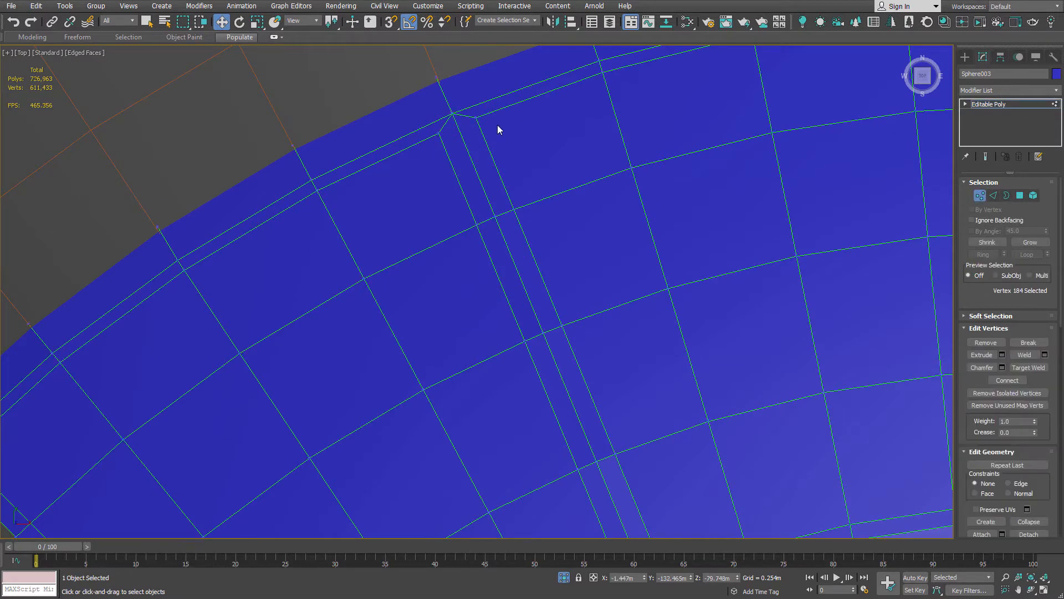
pyautogui.click(476, 117)
pyautogui.keyDown('ctrl'); pyautogui.click(514, 209); pyautogui.keyUp('ctrl')
pyautogui.keyDown('ctrl'); pyautogui.click(558, 326); pyautogui.keyUp('ctrl')
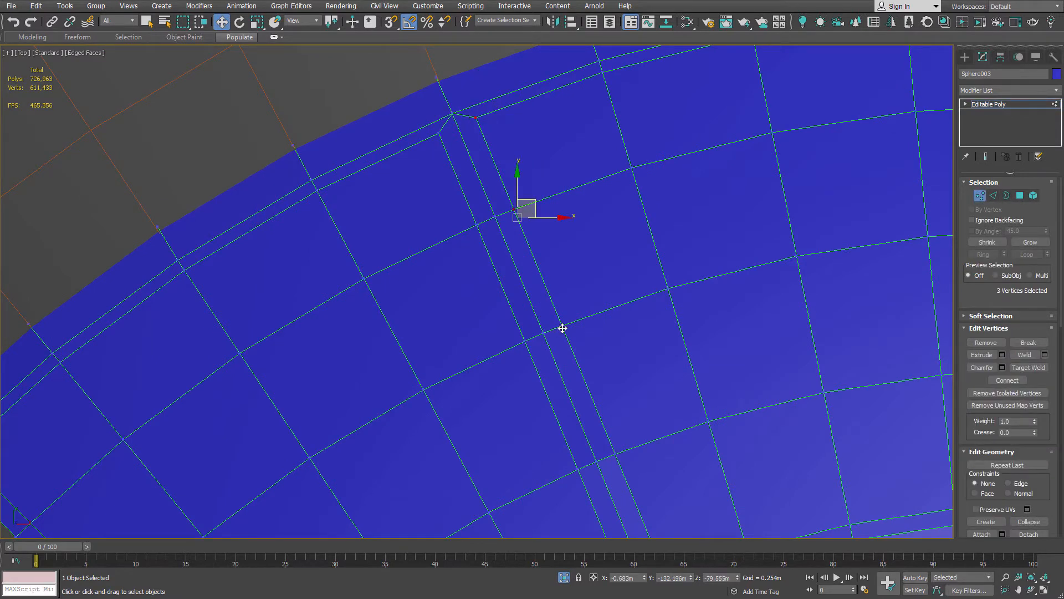
pyautogui.keyDown('ctrl'); pyautogui.click(614, 453); pyautogui.keyUp('ctrl')
pyautogui.scroll(-3, 616, 260)
pyautogui.keyDown('ctrl'); pyautogui.click(627, 300); pyautogui.keyUp('ctrl')
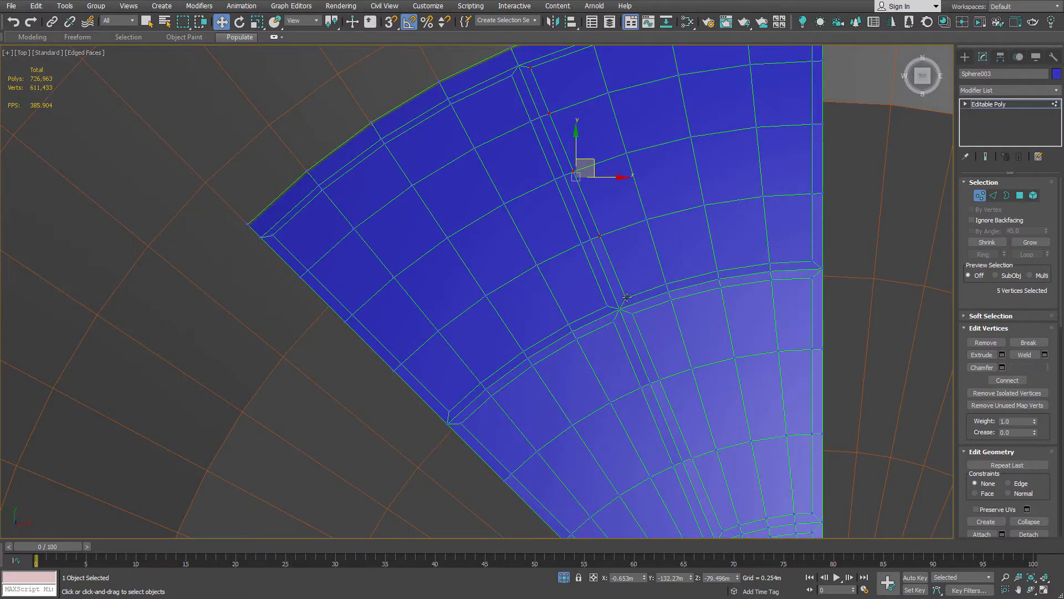
pyautogui.scroll(3, 596, 149)
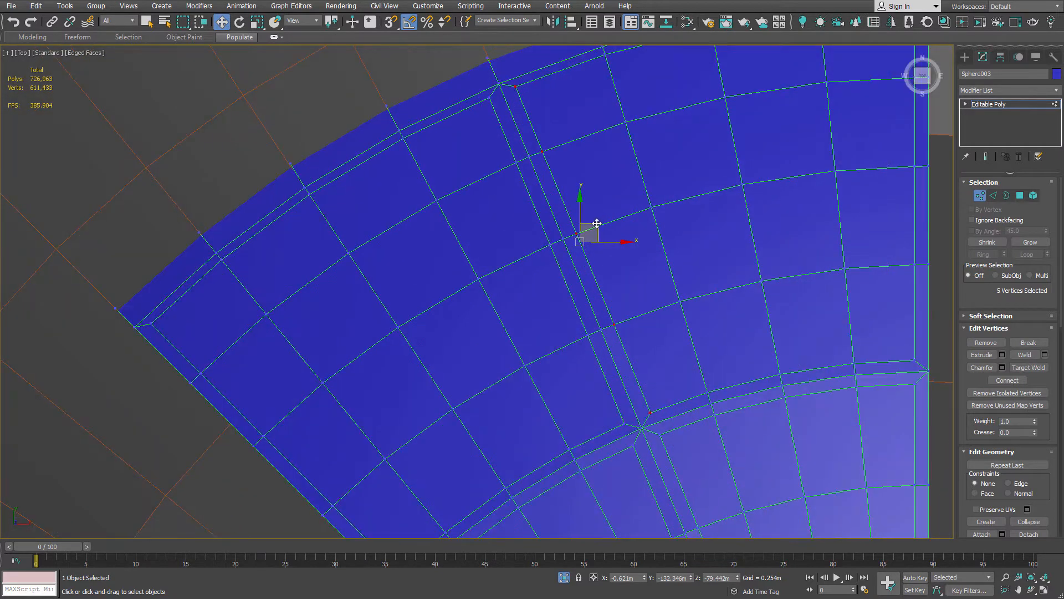
pyautogui.hotkey('shift', 'x')
pyautogui.moveTo(597, 226); pyautogui.dragTo(591, 227)
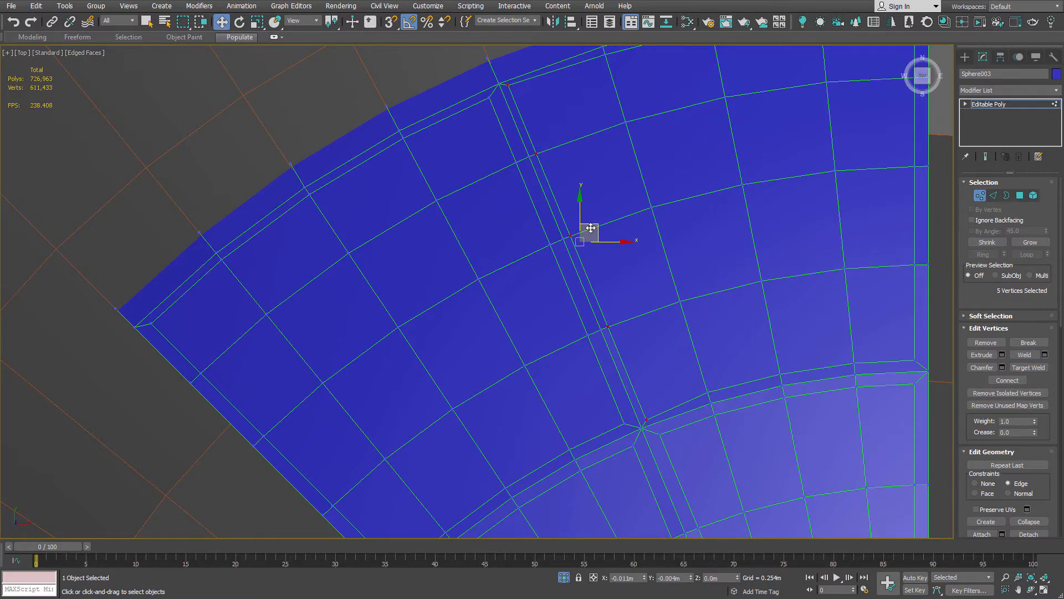
# Slide the outer corner vertex of the same inset inward along its edge to about X -0.745 m, Y -132.077 m
pyautogui.scroll(5, 505, 89)
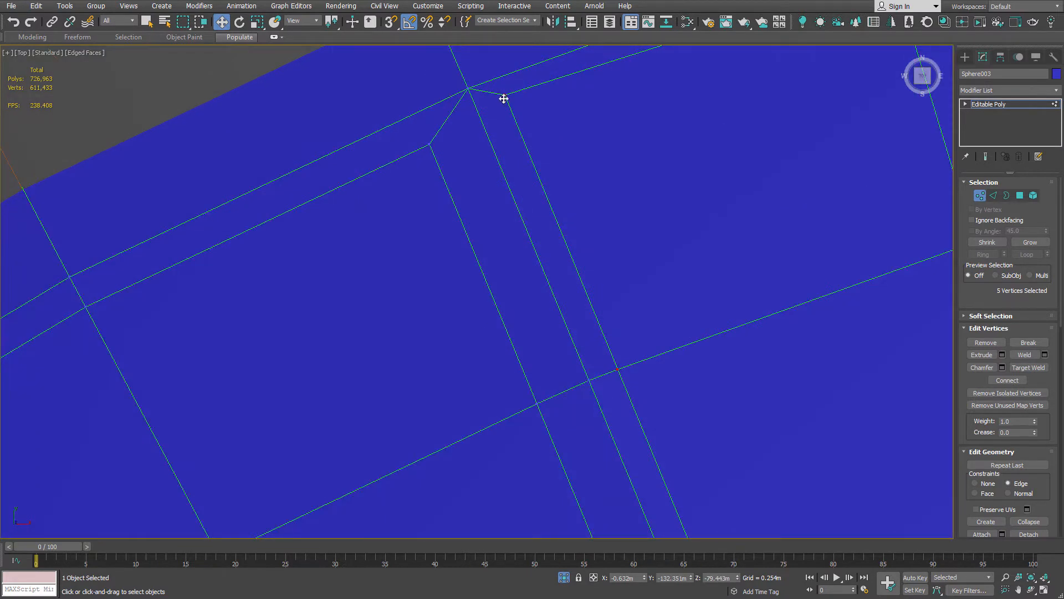
pyautogui.click(505, 97)
pyautogui.scroll(-4, 506, 94)
pyautogui.scroll(3, 521, 87)
pyautogui.scroll(-1, 532, 78)
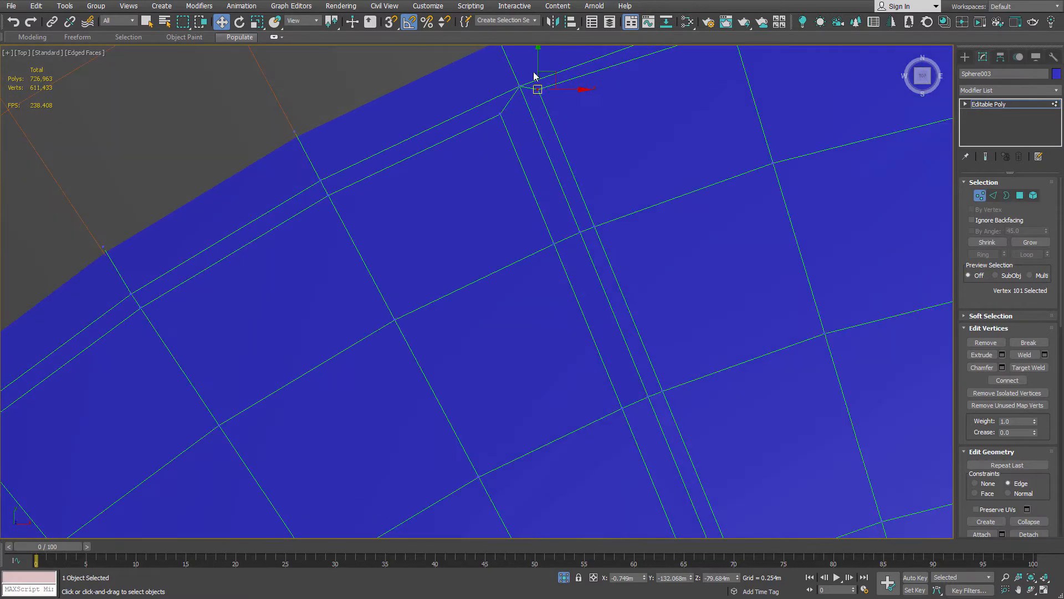
pyautogui.moveTo(555, 73); pyautogui.dragTo(561, 84)
pyautogui.scroll(-3, 568, 126)
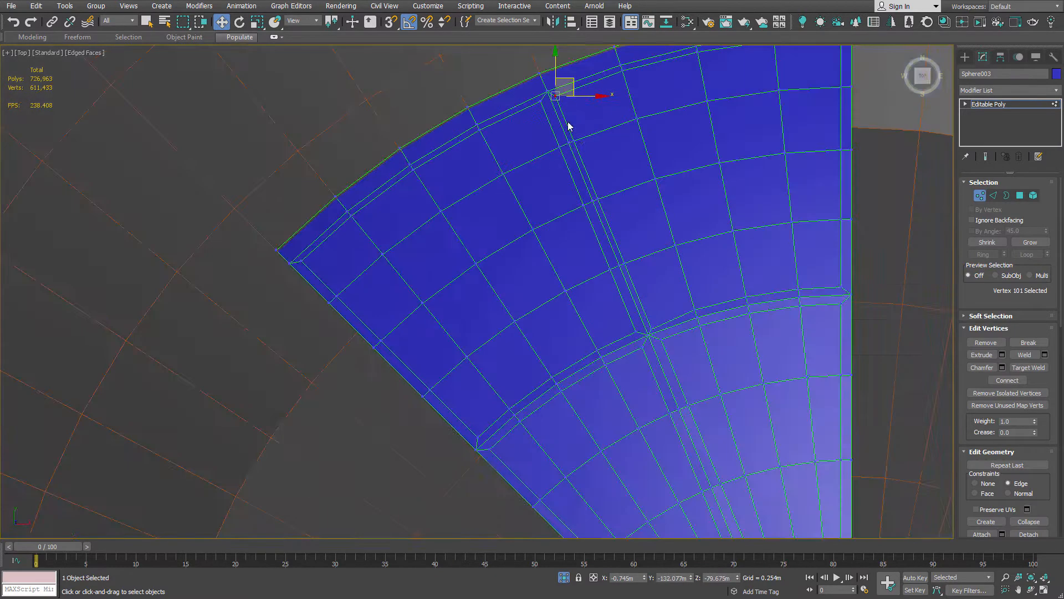
pyautogui.scroll(5, 671, 343)
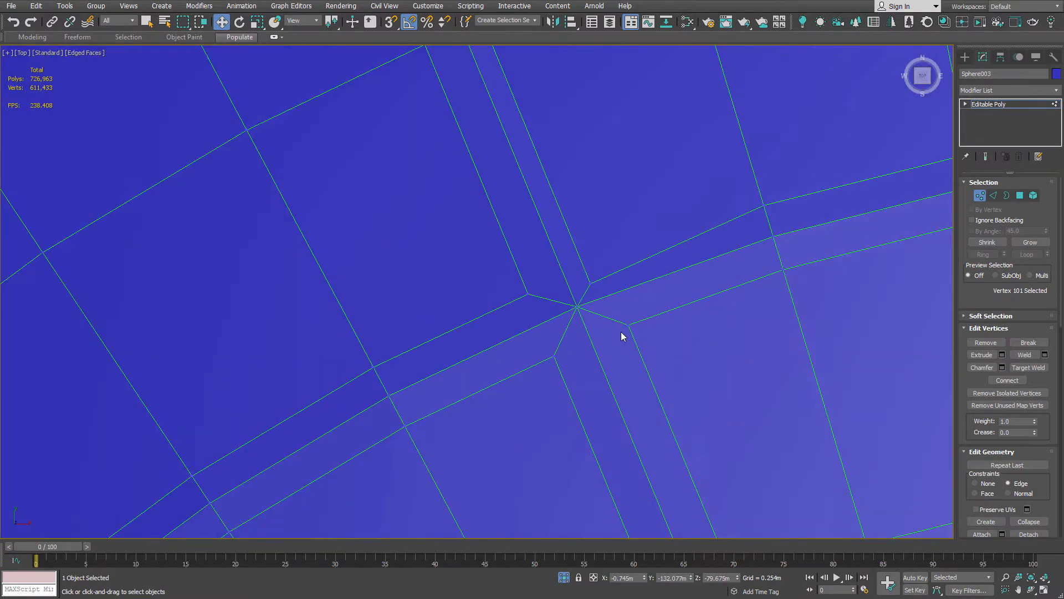
# Select the inset vertex just above the strip crossing and examine how even the strips are across the wedge
pyautogui.click(589, 281)
pyautogui.scroll(-4, 623, 249)
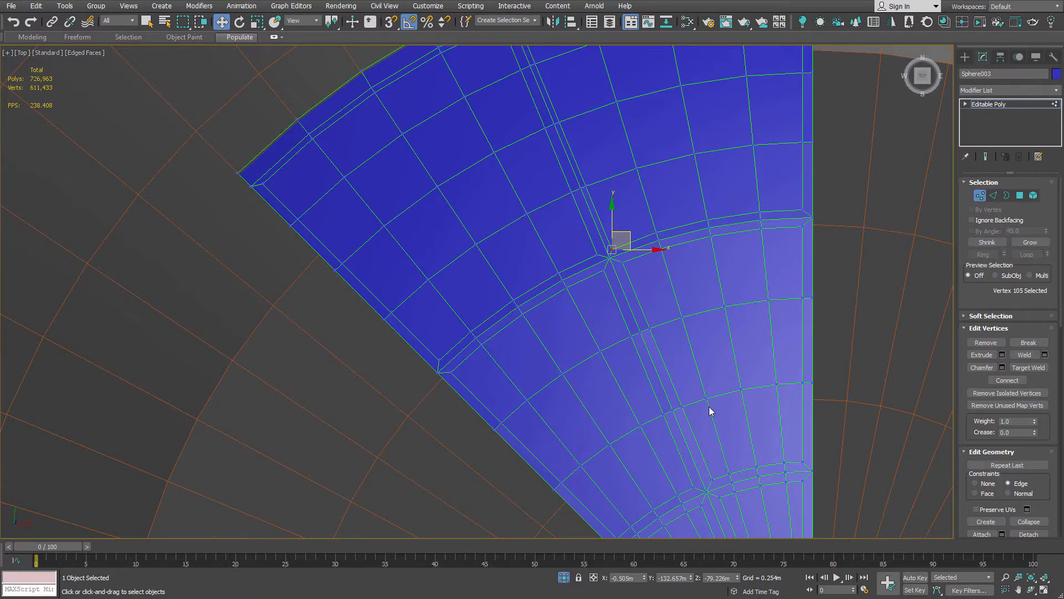
pyautogui.moveTo(702, 364); pyautogui.dragTo(667, 264, button='middle')
pyautogui.scroll(-5, 560, 157)
pyautogui.scroll(8, 596, 237)
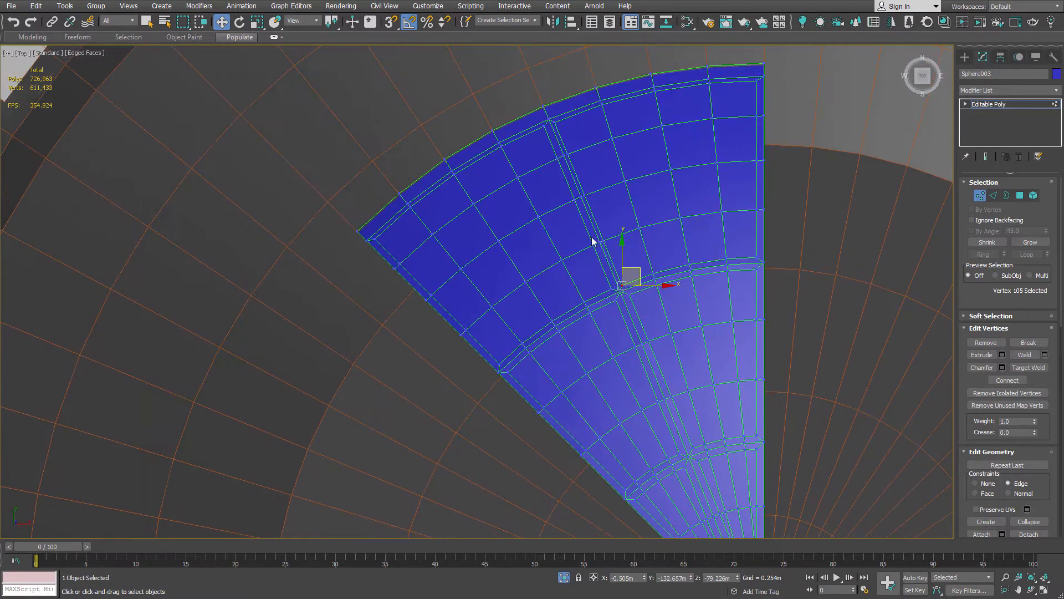
pyautogui.scroll(-4, 612, 231)
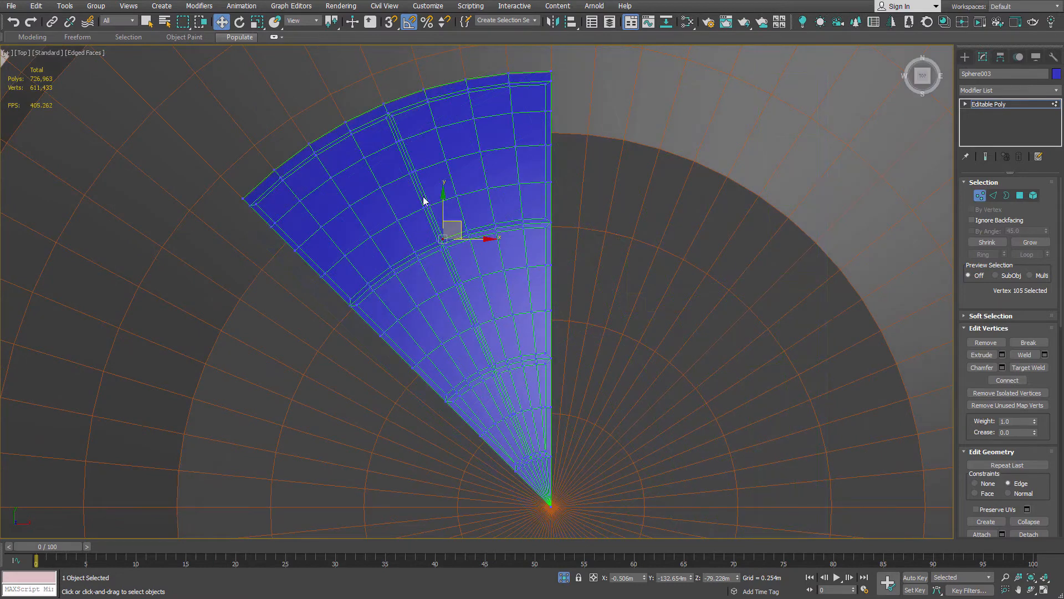
pyautogui.scroll(8, 407, 124)
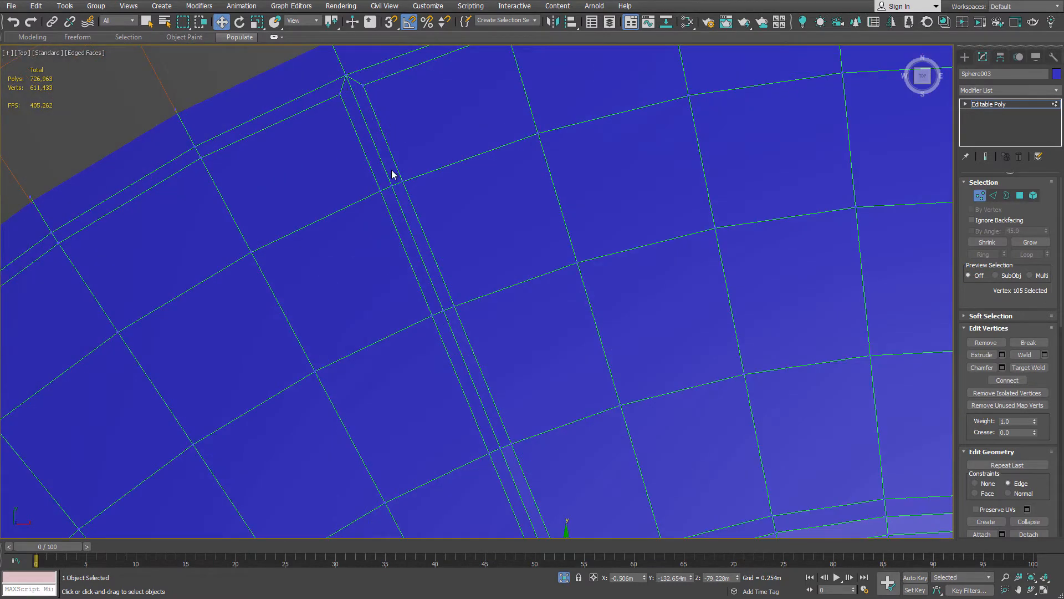
pyautogui.scroll(-5, 404, 184)
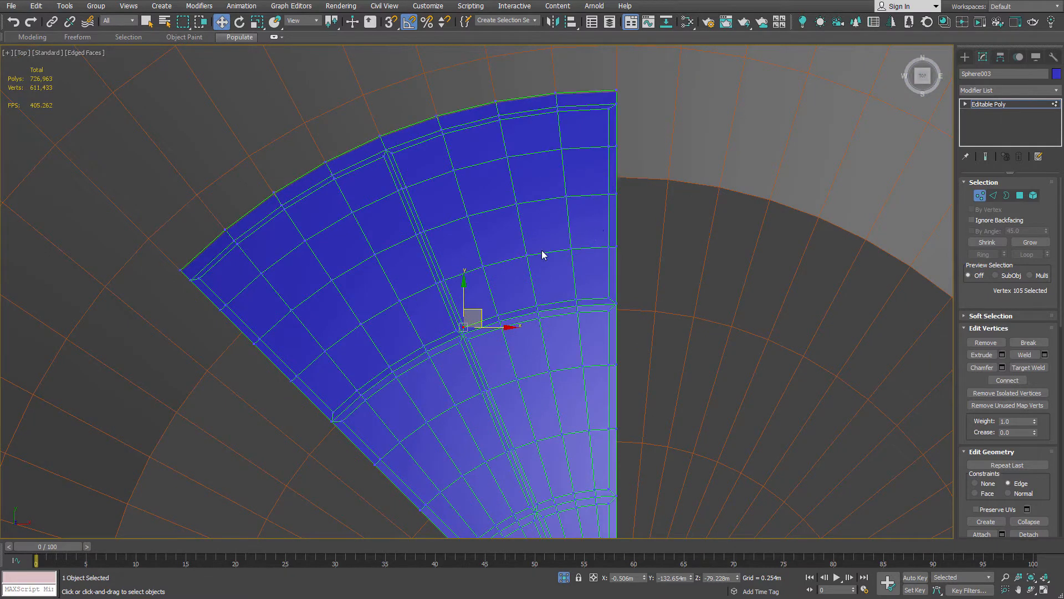
# Select the sixteen inner polygons of the outermost panel beside the +Y edge, excluding the surrounding strips
pyautogui.press('q')
pyautogui.press('4')
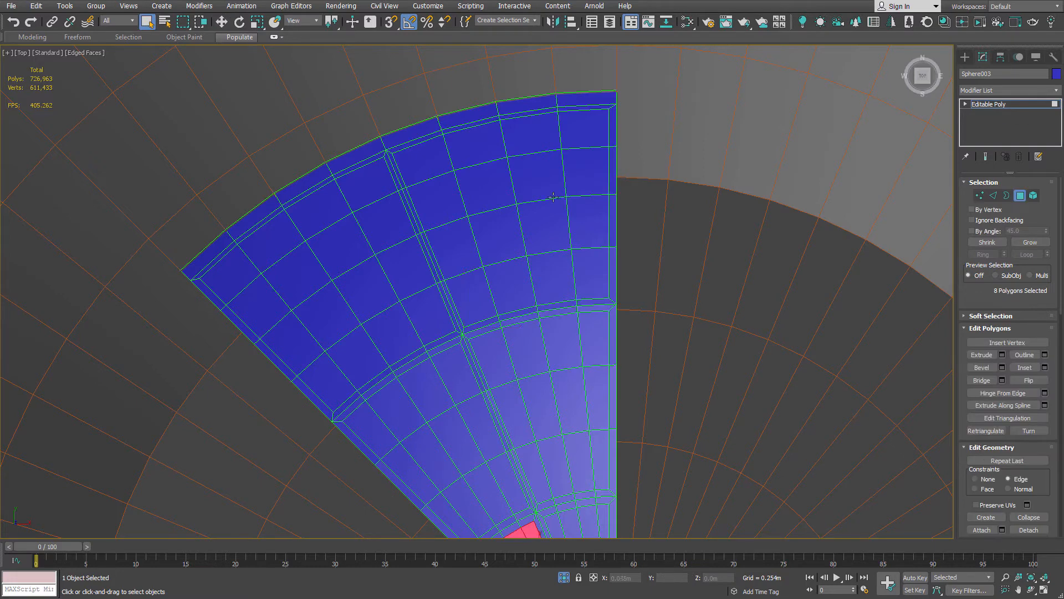
pyautogui.moveTo(439, 154); pyautogui.dragTo(588, 275)
pyautogui.keyDown('ctrl'); pyautogui.click(590, 145); pyautogui.keyUp('ctrl')
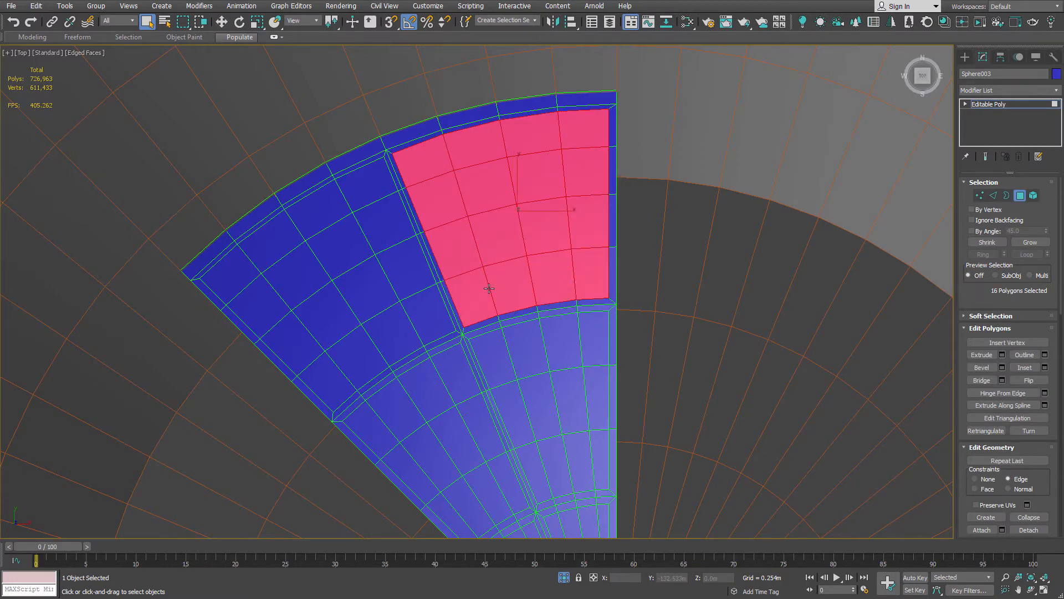
# Add the twelve inner polygons of the second panel beside the +Y edge to the selection
pyautogui.moveTo(527, 346); pyautogui.dragTo(371, 105, button='middle')
pyautogui.keyDown('ctrl'); pyautogui.click(352, 121); pyautogui.keyUp('ctrl')
pyautogui.keyDown('ctrl'); pyautogui.moveTo(352, 121); pyautogui.dragTo(435, 156); pyautogui.keyUp('ctrl')
pyautogui.keyDown('ctrl'); pyautogui.click(378, 234); pyautogui.keyUp('ctrl')
pyautogui.keyDown('ctrl'); pyautogui.click(411, 225); pyautogui.keyUp('ctrl')
pyautogui.keyDown('ctrl'); pyautogui.click(430, 225); pyautogui.keyUp('ctrl')
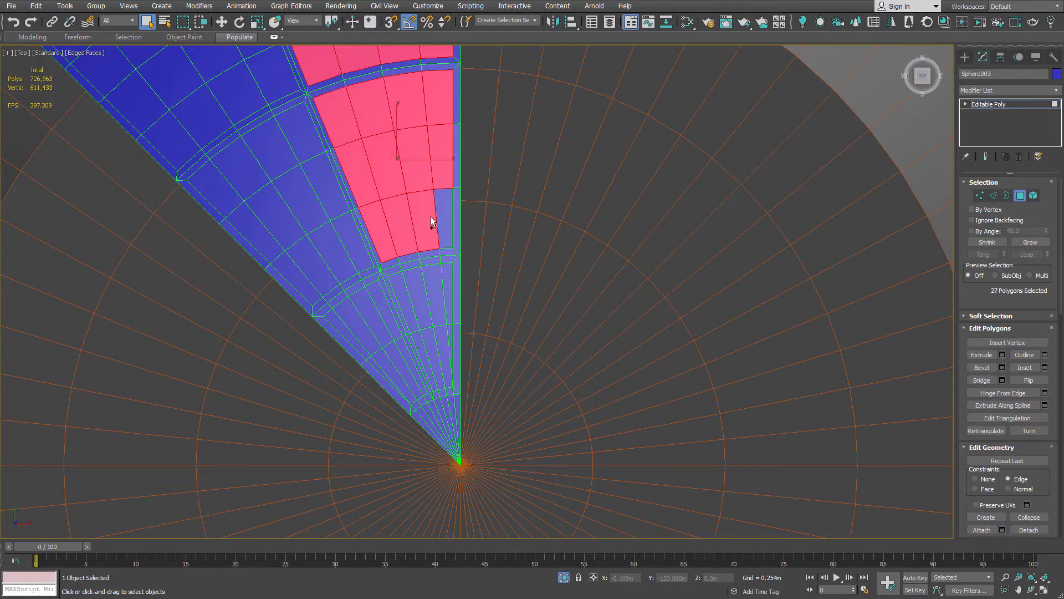
pyautogui.keyDown('ctrl'); pyautogui.click(445, 223); pyautogui.keyUp('ctrl')
# Add the eight inner polygons of the third panel beside the +Y edge to the selection
pyautogui.scroll(3, 428, 317)
pyautogui.keyDown('ctrl'); pyautogui.click(389, 311); pyautogui.keyUp('ctrl')
pyautogui.keyDown('ctrl'); pyautogui.click(418, 303); pyautogui.keyUp('ctrl')
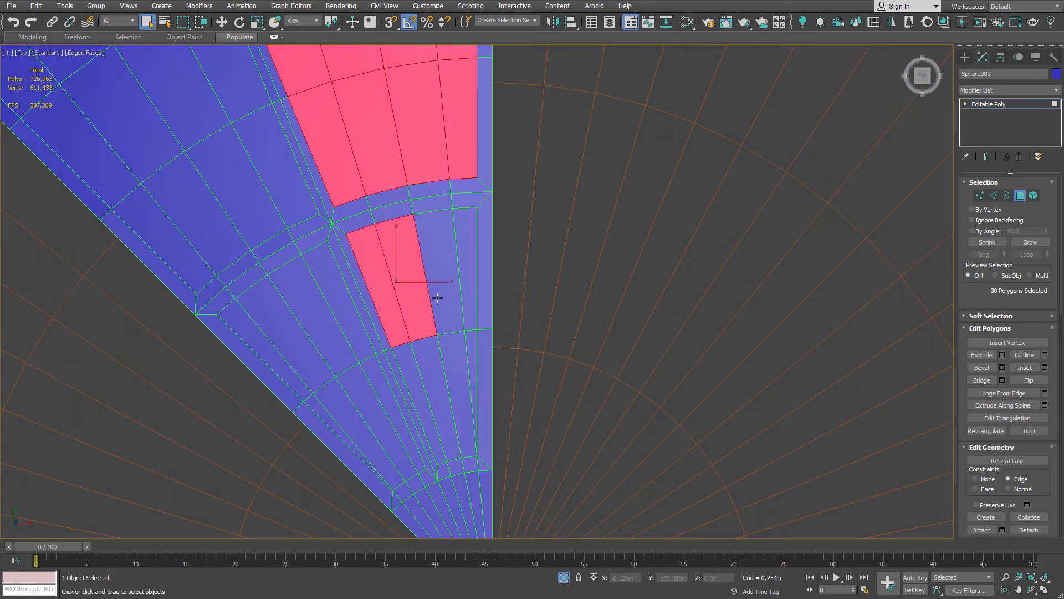
pyautogui.keyDown('ctrl'); pyautogui.click(446, 294); pyautogui.keyUp('ctrl')
pyautogui.keyDown('ctrl'); pyautogui.click(470, 277); pyautogui.keyUp('ctrl')
pyautogui.keyDown('ctrl'); pyautogui.click(411, 365); pyautogui.keyUp('ctrl')
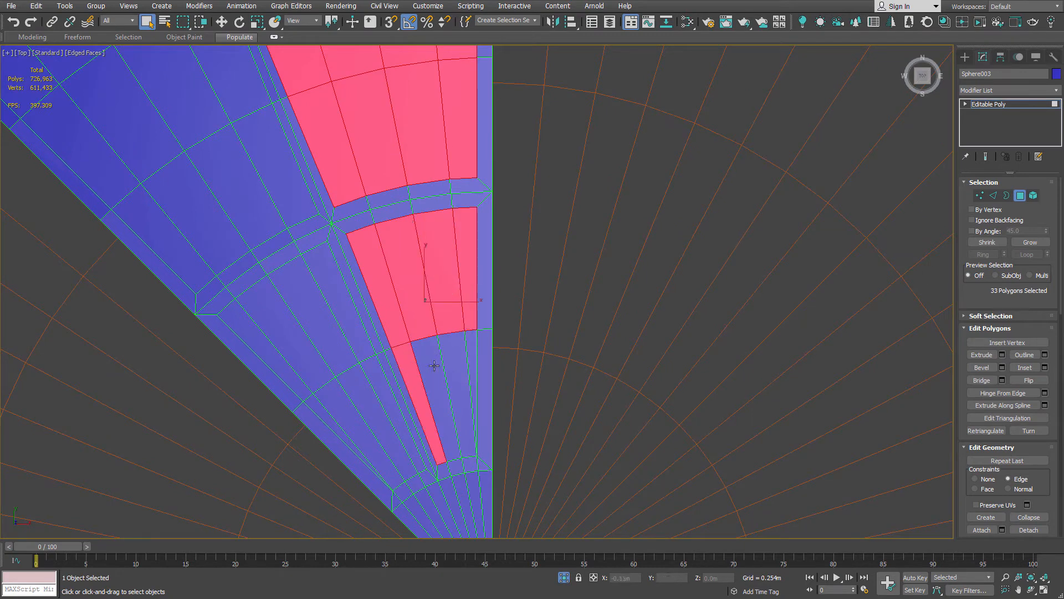
pyautogui.keyDown('ctrl'); pyautogui.click(431, 361); pyautogui.keyUp('ctrl')
pyautogui.keyDown('ctrl'); pyautogui.click(452, 361); pyautogui.keyUp('ctrl')
pyautogui.keyDown('ctrl'); pyautogui.click(472, 358); pyautogui.keyUp('ctrl')
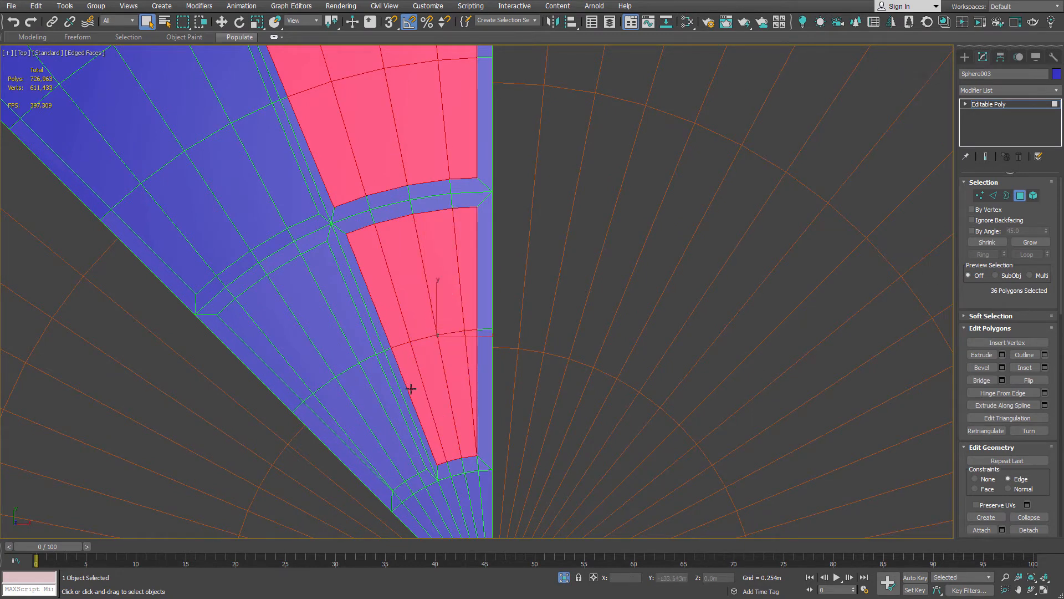
# Add the eight inner polygons of the third panel beside the 45-degree edge and all triangles at the pole to the selection
pyautogui.keyDown('ctrl'); pyautogui.click(341, 326); pyautogui.keyUp('ctrl')
pyautogui.keyDown('ctrl'); pyautogui.click(319, 339); pyautogui.keyUp('ctrl')
pyautogui.keyDown('ctrl'); pyautogui.click(297, 354); pyautogui.keyUp('ctrl')
pyautogui.keyDown('ctrl'); pyautogui.click(304, 390); pyautogui.keyUp('ctrl')
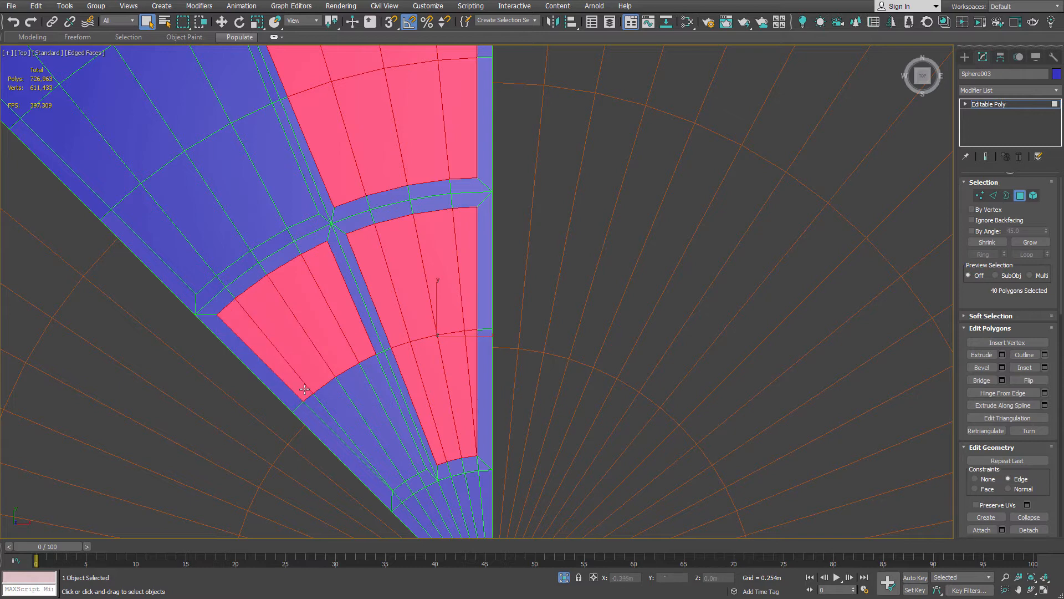
pyautogui.keyDown('ctrl'); pyautogui.click(319, 410); pyautogui.keyUp('ctrl')
pyautogui.keyDown('ctrl'); pyautogui.click(335, 404); pyautogui.keyUp('ctrl')
pyautogui.keyDown('ctrl'); pyautogui.click(353, 396); pyautogui.keyUp('ctrl')
pyautogui.keyDown('ctrl'); pyautogui.click(378, 380); pyautogui.keyUp('ctrl')
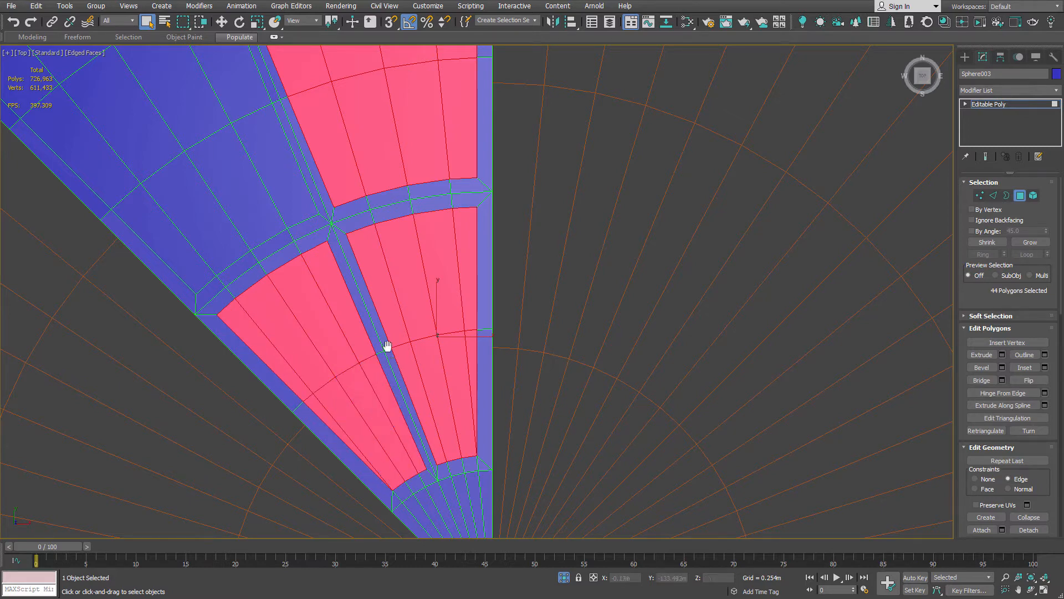
pyautogui.moveTo(388, 347); pyautogui.dragTo(359, 177, button='middle')
pyautogui.keyDown('ctrl'); pyautogui.moveTo(389, 372); pyautogui.dragTo(617, 462); pyautogui.keyUp('ctrl')
# Add the twelve inner polygons of the second panel beside the 45-degree edge to the selection
pyautogui.moveTo(391, 217); pyautogui.dragTo(516, 411, button='middle')
pyautogui.scroll(-2, 517, 412)
pyautogui.keyDown('ctrl'); pyautogui.click(245, 158); pyautogui.keyUp('ctrl')
pyautogui.keyDown('ctrl'); pyautogui.moveTo(247, 148); pyautogui.dragTo(334, 187); pyautogui.keyUp('ctrl')
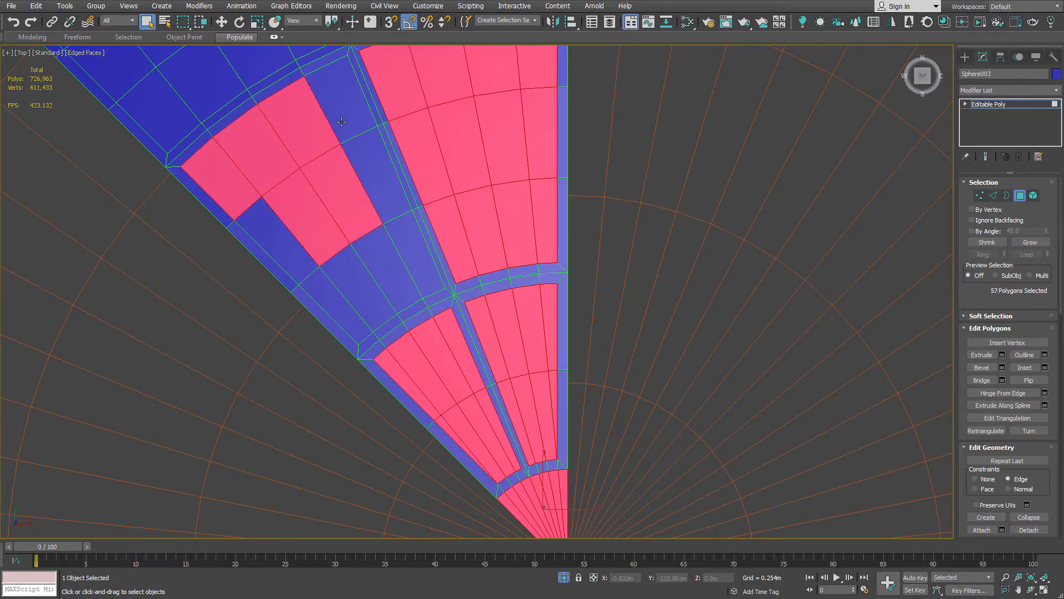
pyautogui.keyDown('ctrl'); pyautogui.click(339, 109); pyautogui.keyUp('ctrl')
pyautogui.keyDown('ctrl'); pyautogui.click(370, 172); pyautogui.keyUp('ctrl')
pyautogui.keyDown('ctrl'); pyautogui.click(279, 231); pyautogui.keyUp('ctrl')
pyautogui.keyDown('ctrl'); pyautogui.click(333, 304); pyautogui.keyUp('ctrl')
pyautogui.keyDown('ctrl'); pyautogui.click(346, 278); pyautogui.keyUp('ctrl')
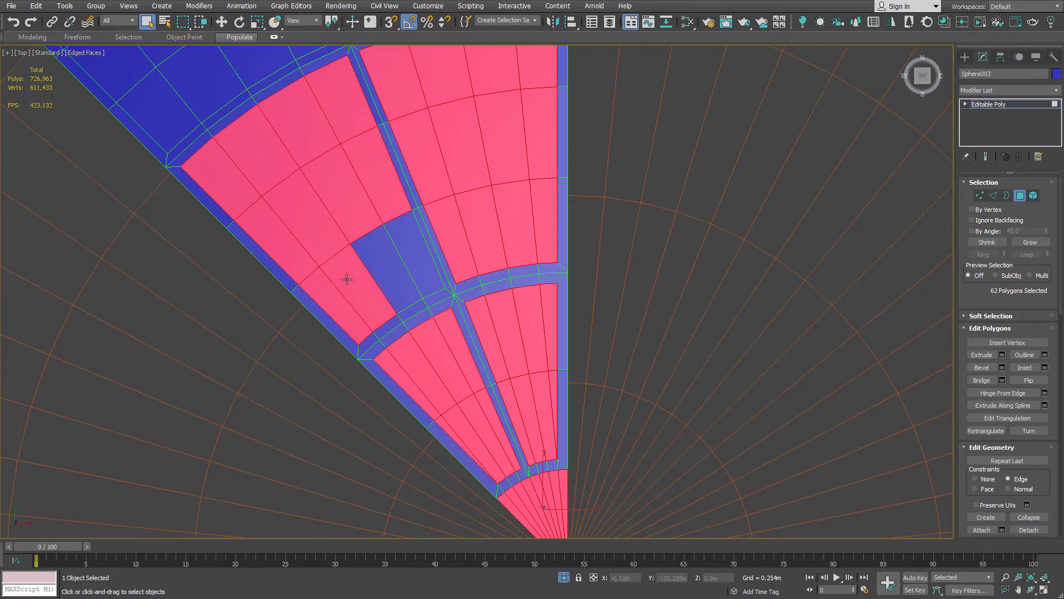
pyautogui.keyDown('ctrl'); pyautogui.click(367, 261); pyautogui.keyUp('ctrl')
pyautogui.keyDown('ctrl'); pyautogui.click(406, 240); pyautogui.keyUp('ctrl')
# Add the sixteen inner polygons of the outermost panel beside the 45-degree edge to the selection
pyautogui.moveTo(321, 174); pyautogui.dragTo(498, 446, button='middle')
pyautogui.keyDown('ctrl'); pyautogui.moveTo(336, 128); pyautogui.dragTo(401, 199); pyautogui.keyUp('ctrl')
pyautogui.moveTo(246, 210)
pyautogui.keyDown('ctrl'); pyautogui.mouseDown()
pyautogui.moveTo(297, 254)
pyautogui.moveTo(398, 307)
pyautogui.mouseUp(); pyautogui.keyUp('ctrl')
pyautogui.keyDown('ctrl'); pyautogui.click(220, 236); pyautogui.keyUp('ctrl')
pyautogui.keyDown('ctrl'); pyautogui.click(457, 239); pyautogui.keyUp('ctrl')
pyautogui.keyDown('ctrl'); pyautogui.click(475, 273); pyautogui.keyUp('ctrl')
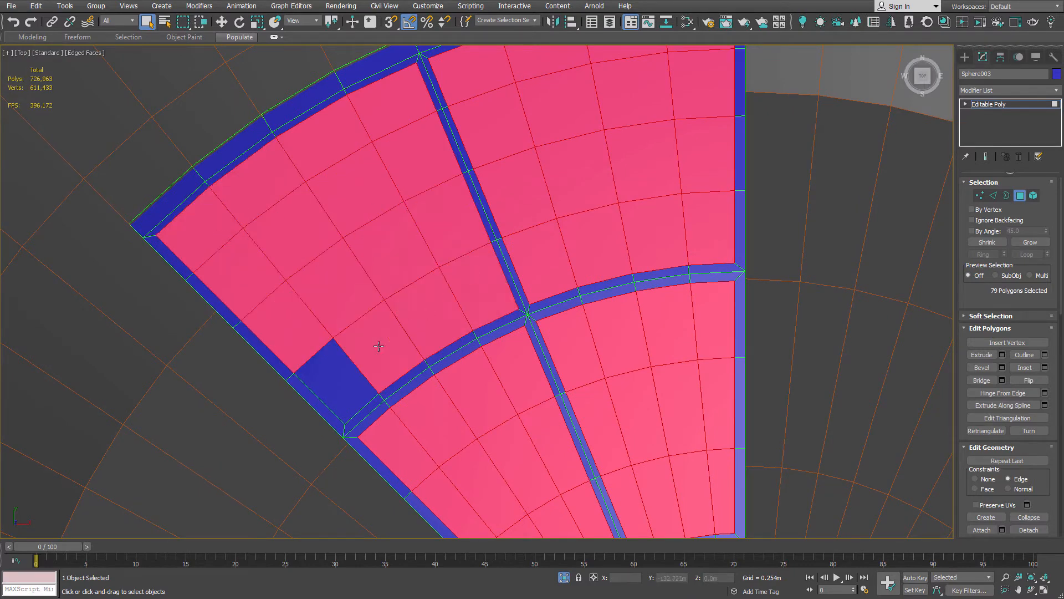
pyautogui.keyDown('ctrl'); pyautogui.click(355, 365); pyautogui.keyUp('ctrl')
# Extrude all selected panel polygons inward with a height of -0.025 m
pyautogui.scroll(-5, 438, 358)
pyautogui.keyDown('alt'); pyautogui.moveTo(438, 358); pyautogui.dragTo(454, 350, button='middle'); pyautogui.keyUp('alt')
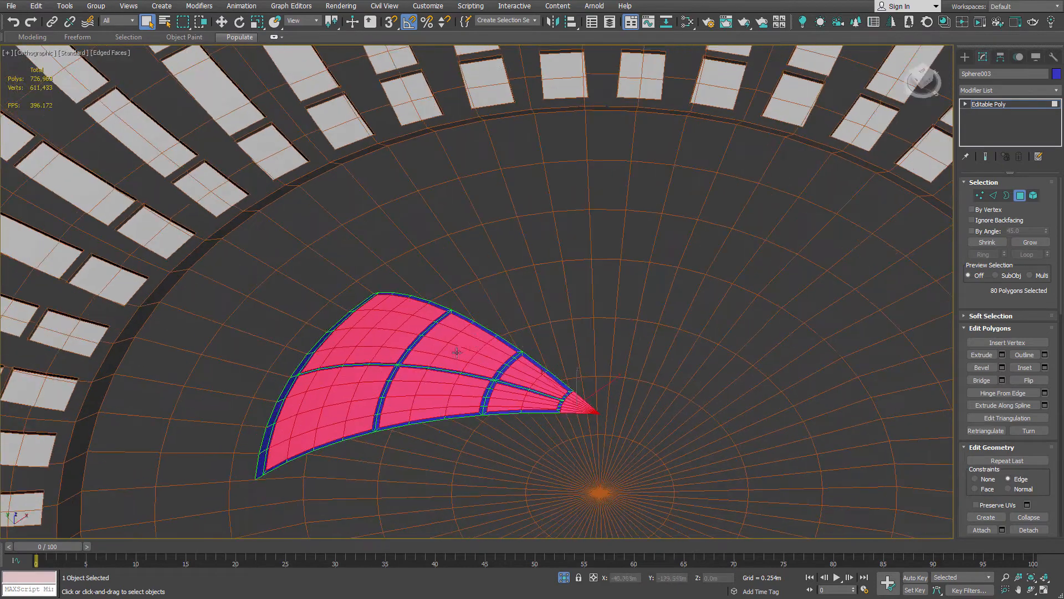
pyautogui.scroll(6, 453, 350)
pyautogui.scroll(3, 454, 350)
pyautogui.rightClick(477, 330)
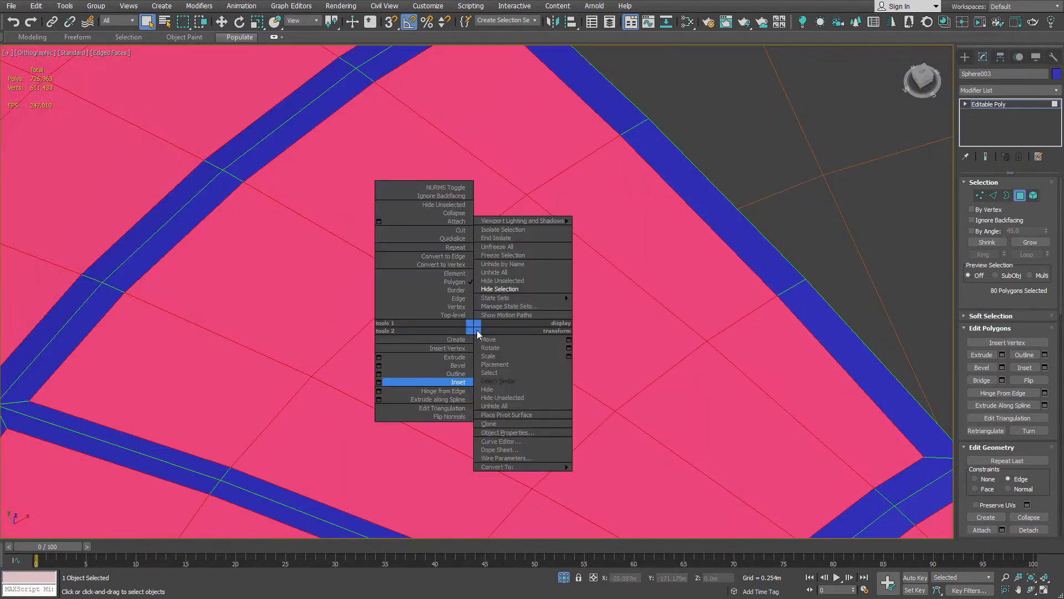
pyautogui.click(379, 359)
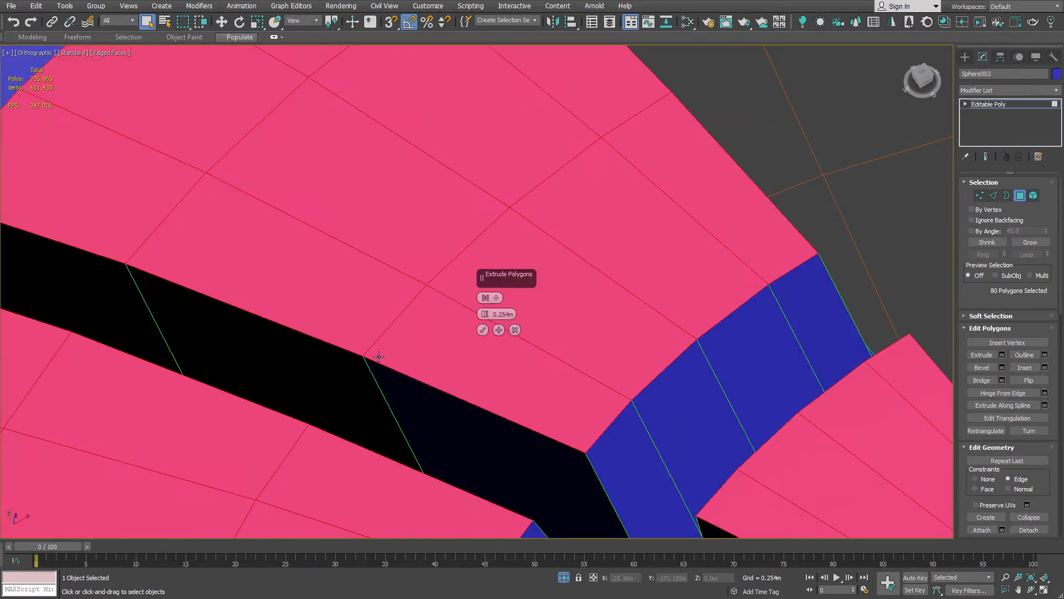
pyautogui.doubleClick(493, 314)
pyautogui.press('BackSpace')
pyautogui.write('-0.025')
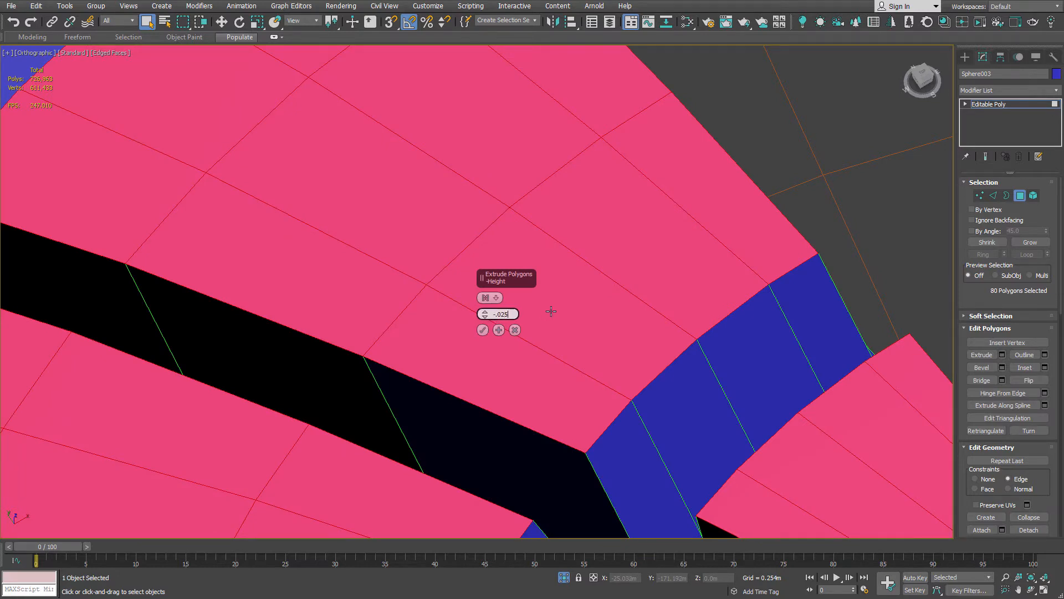
pyautogui.press('Return')
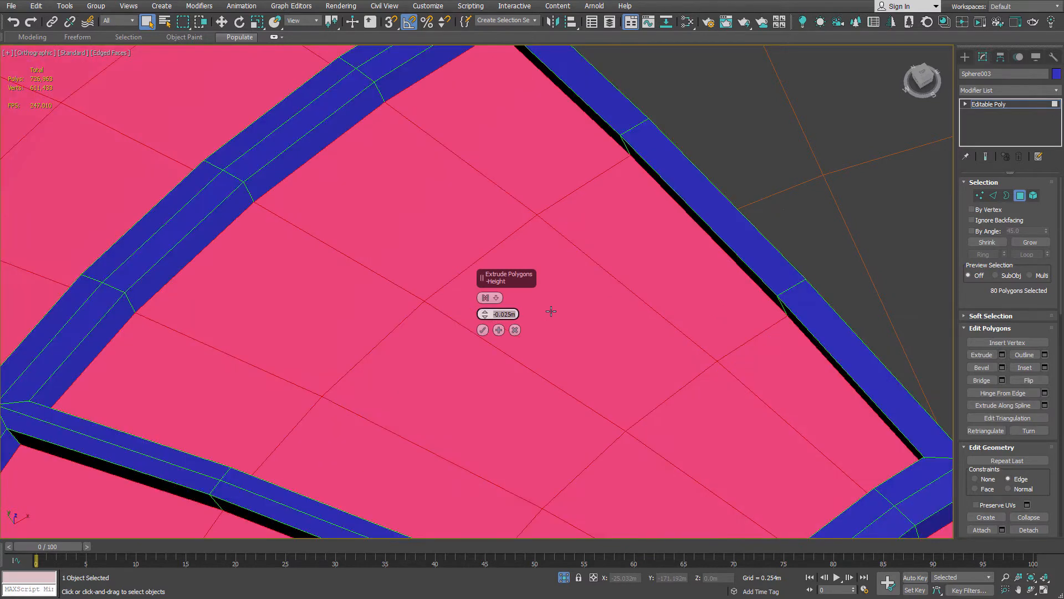
pyautogui.click(482, 330)
# Assign the white translucent CoronaMtl material from the Slate Material Editor to the selected panel polygons
pyautogui.scroll(-8, 482, 280)
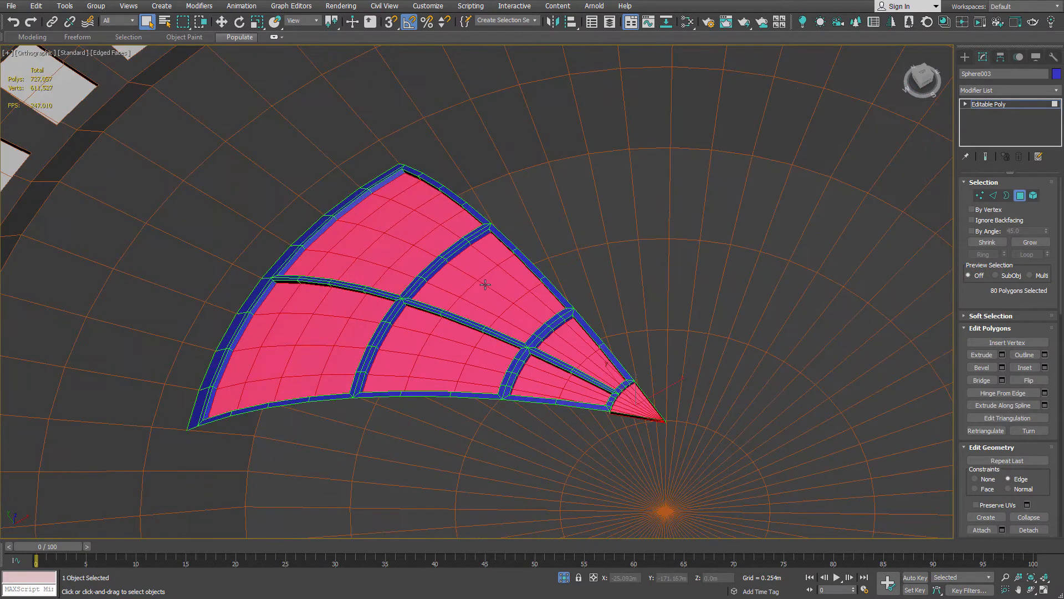
pyautogui.press('m')
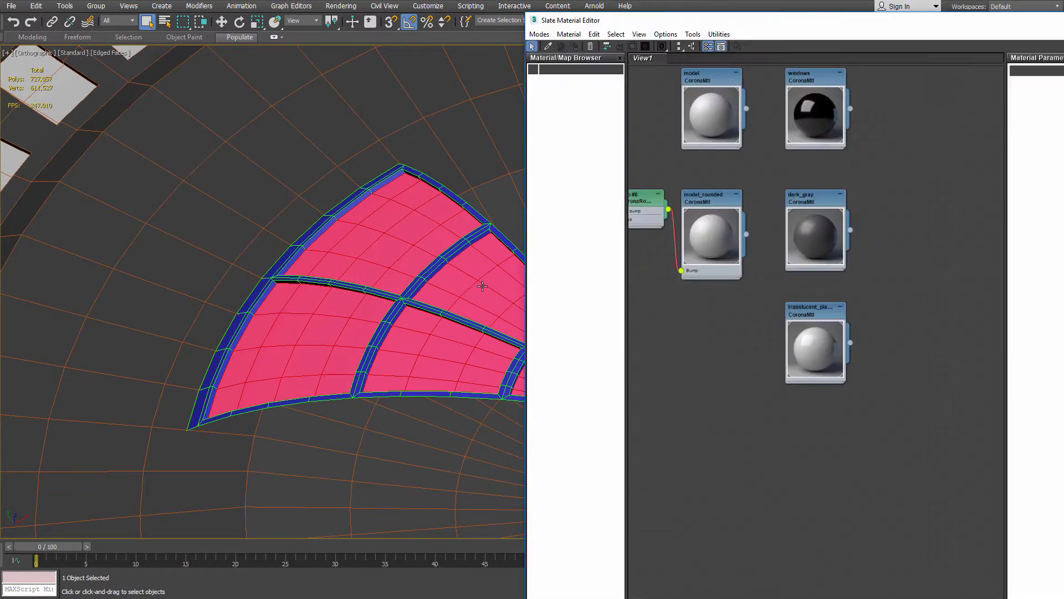
pyautogui.rightClick(811, 311)
pyautogui.click(821, 327)
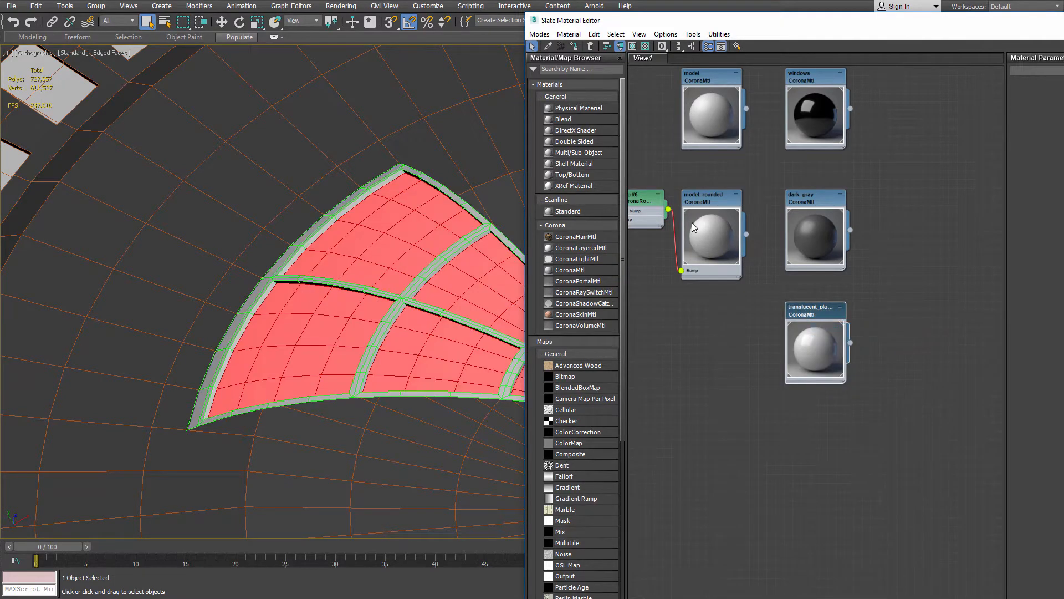
# Invert the polygon selection to the frame strips, assign them the dark_gray material and close the Slate Material Editor
pyautogui.keyDown('alt'); pyautogui.moveTo(427, 265); pyautogui.dragTo(422, 251, button='middle'); pyautogui.keyUp('alt')
pyautogui.hotkey('ctrl', 'i')
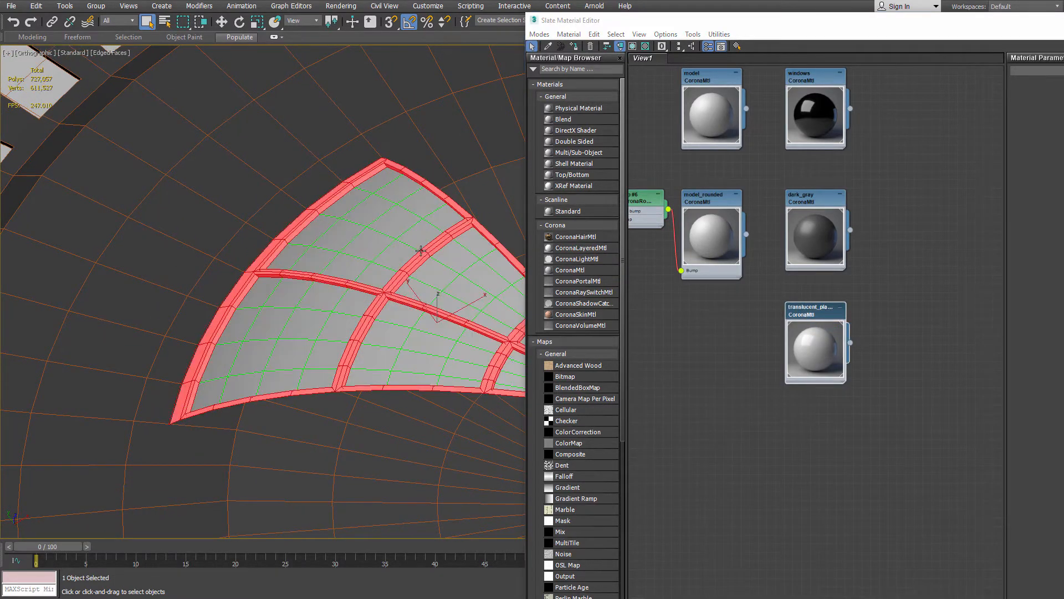
pyautogui.moveTo(341, 209); pyautogui.dragTo(241, 176, button='middle')
pyautogui.rightClick(818, 200)
pyautogui.rightClick(817, 201)
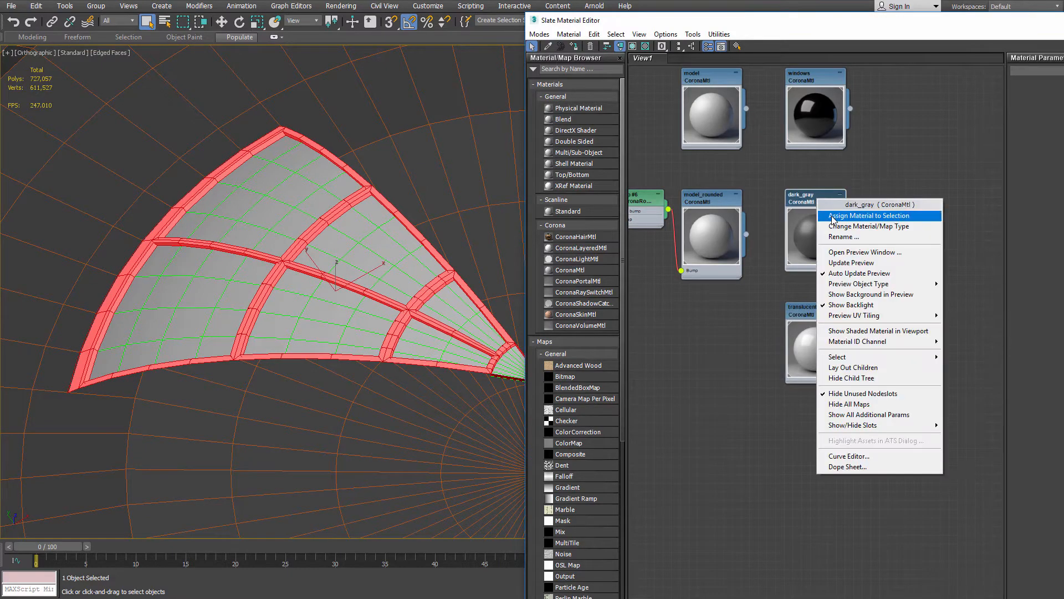
pyautogui.click(823, 216)
pyautogui.press('m')
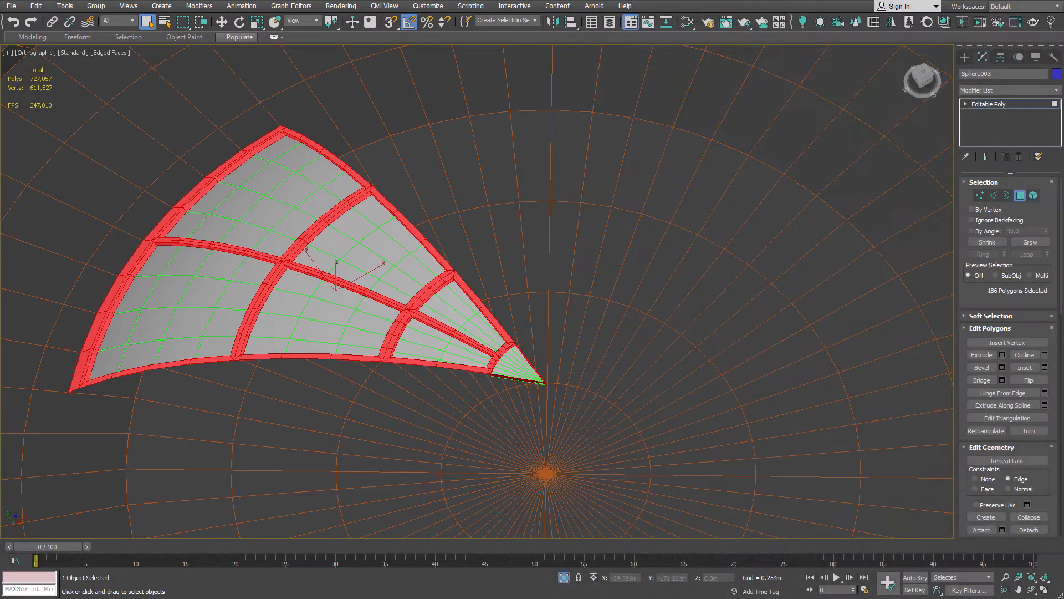
# Delete the two extruded side wall polygons at the wedge's pole tip
pyautogui.keyDown('alt'); pyautogui.moveTo(527, 278); pyautogui.dragTo(556, 220, button='middle'); pyautogui.keyUp('alt')
pyautogui.scroll(4, 560, 227)
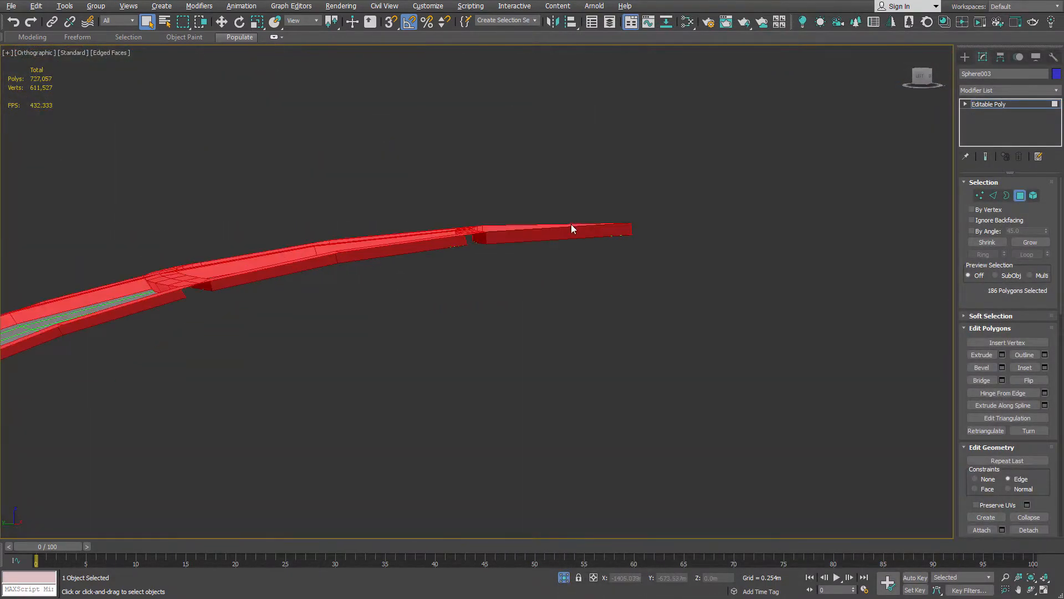
pyautogui.moveTo(624, 229); pyautogui.dragTo(637, 214)
pyautogui.keyDown('alt'); pyautogui.moveTo(637, 214); pyautogui.dragTo(641, 239, button='middle'); pyautogui.keyUp('alt')
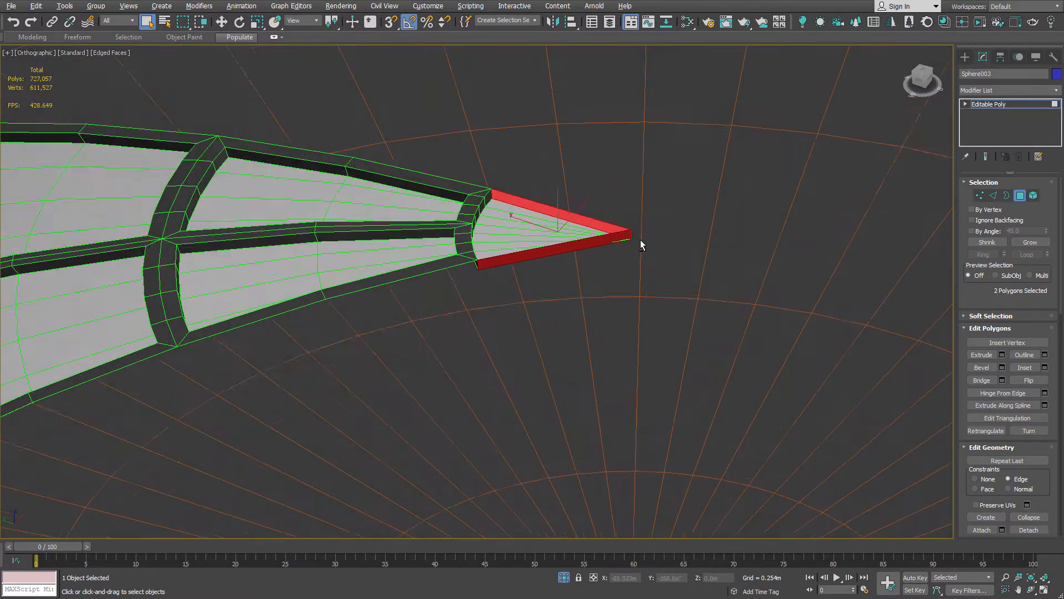
pyautogui.click(640, 241)
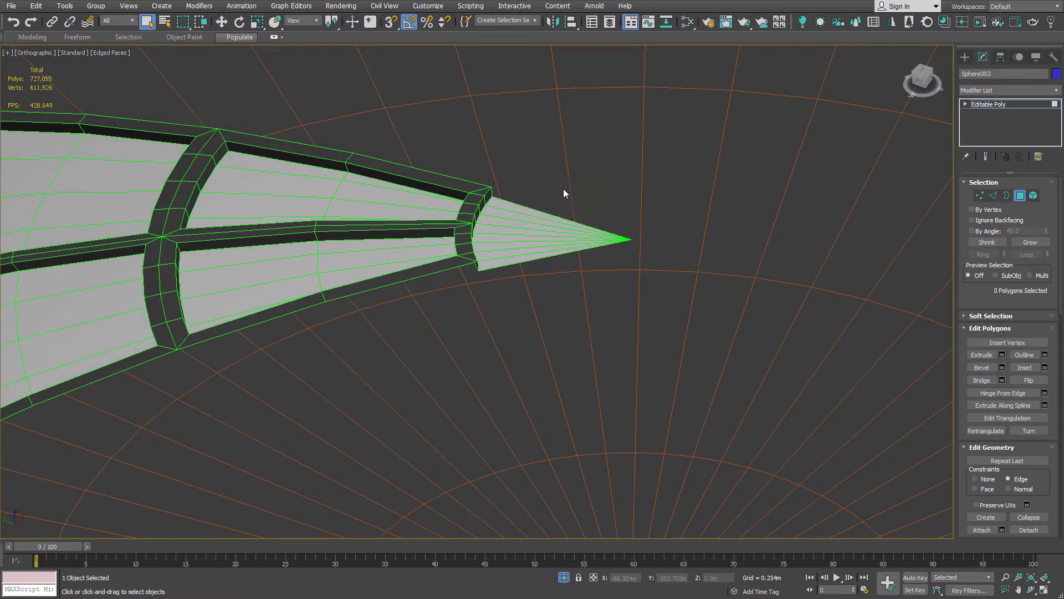
# Copy the dome wedge seven times around its pole in 45-degree rotation steps to complete the full circle
pyautogui.keyDown('alt'); pyautogui.moveTo(563, 188); pyautogui.dragTo(527, 214, button='middle'); pyautogui.keyUp('alt')
pyautogui.scroll(-3, 517, 307)
pyautogui.press('t')
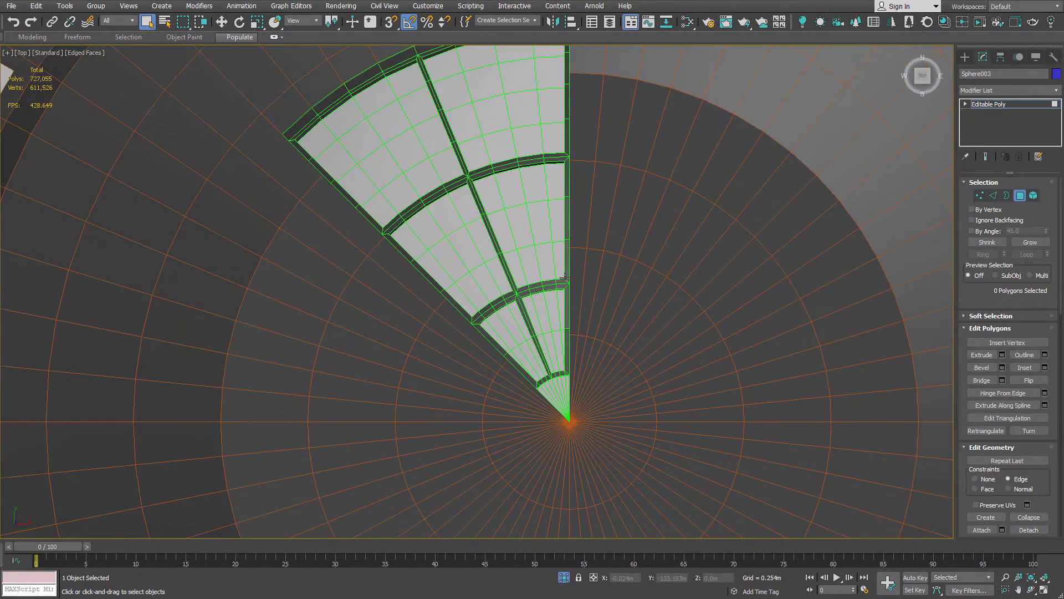
pyautogui.press('6')
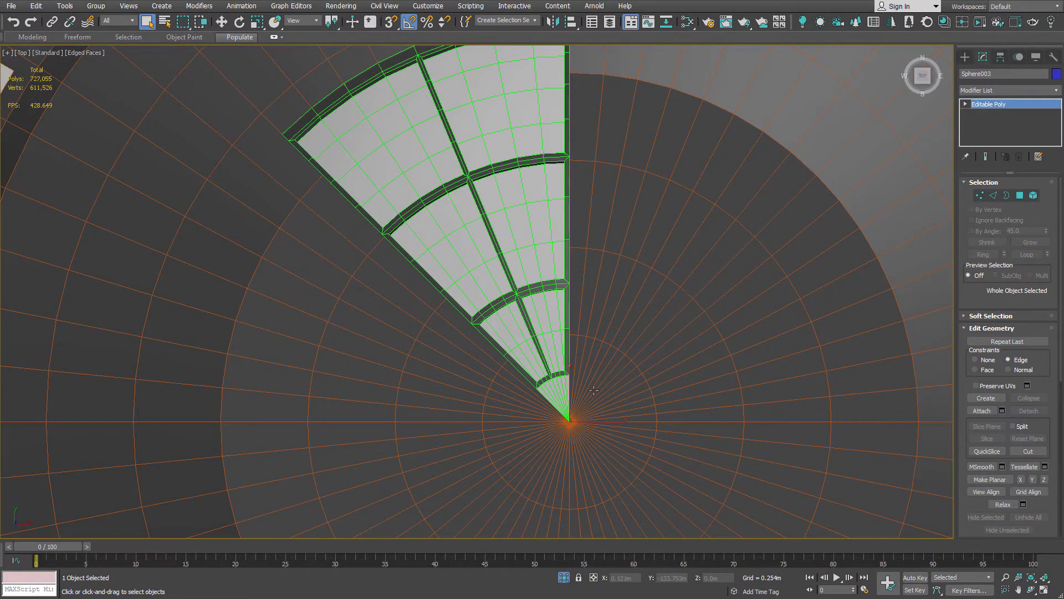
pyautogui.press('e')
pyautogui.moveTo(600, 383); pyautogui.dragTo(613, 419, button='middle')
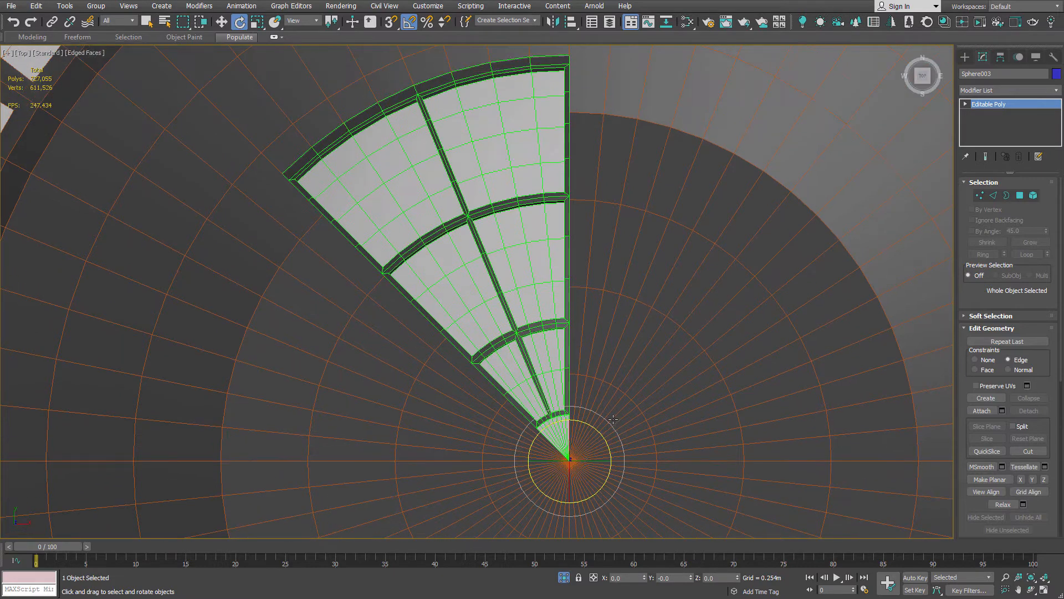
pyautogui.scroll(-5, 613, 419)
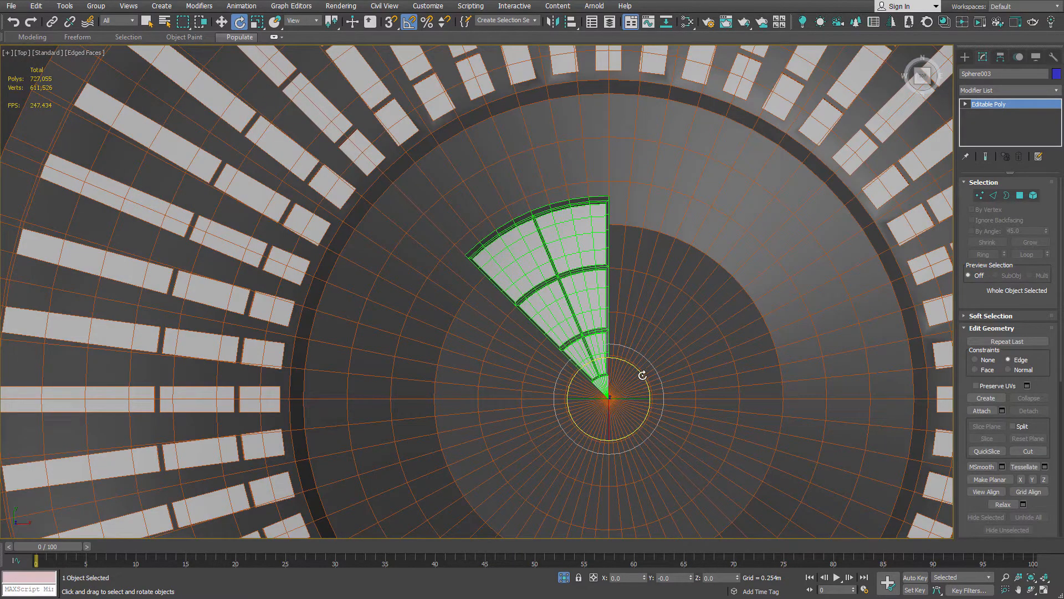
pyautogui.keyDown('shift'); pyautogui.moveTo(643, 375); pyautogui.dragTo(623, 356); pyautogui.keyUp('shift')
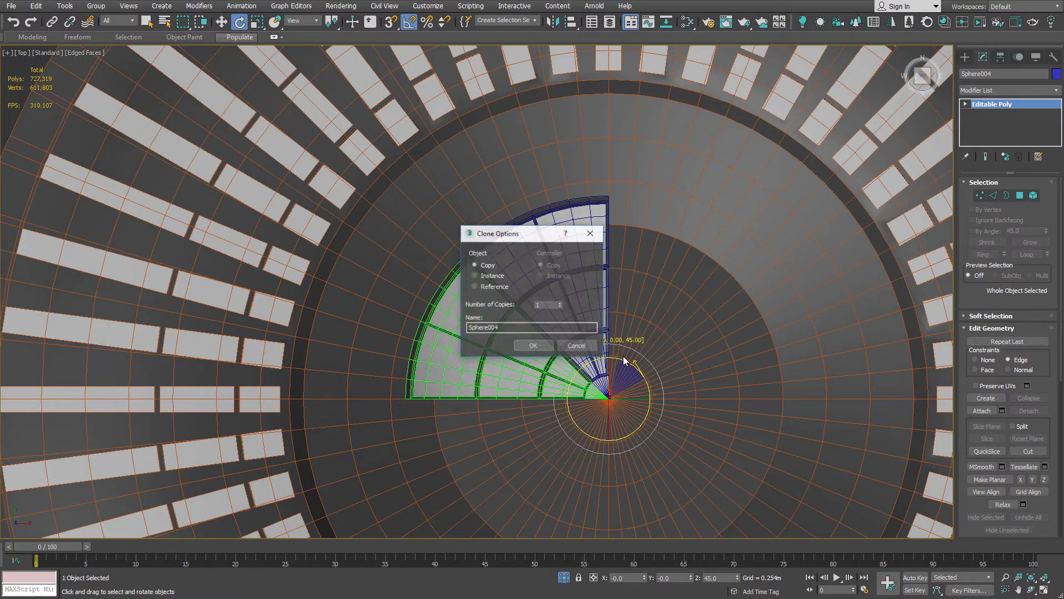
pyautogui.doubleClick(557, 304)
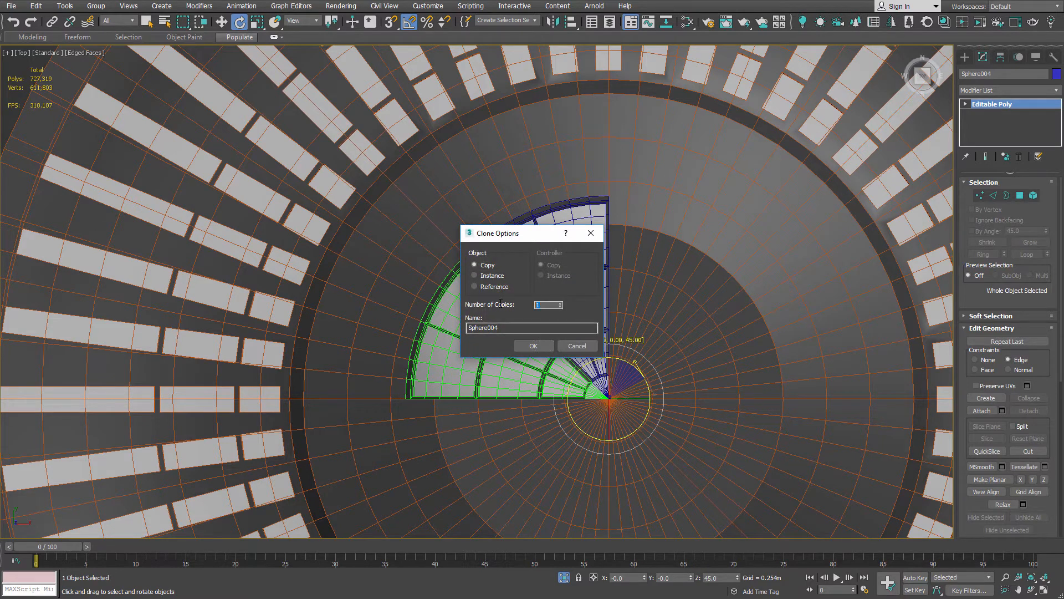
pyautogui.write('7')
pyautogui.click(534, 345)
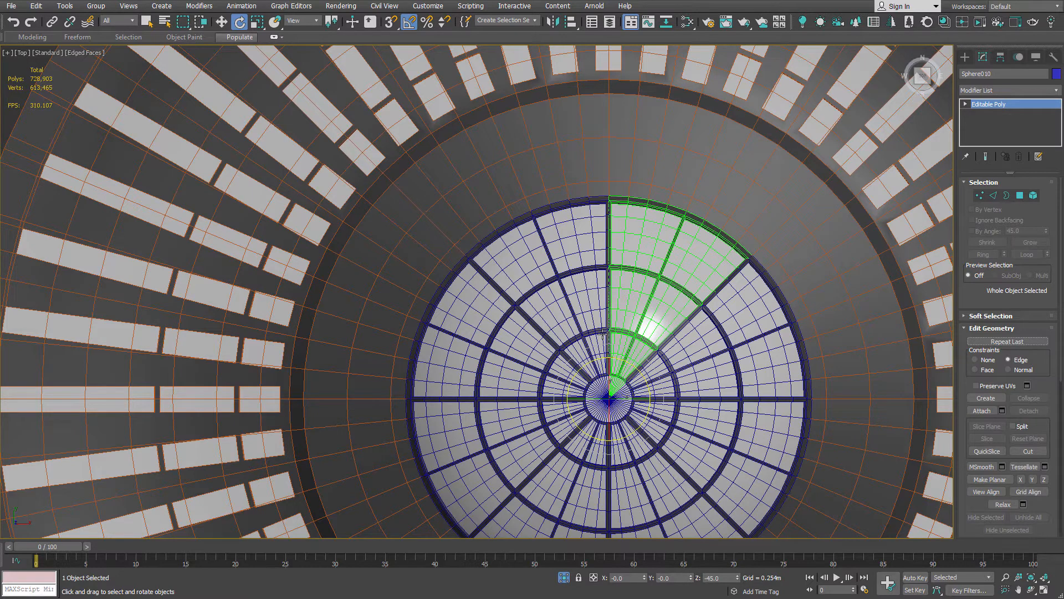
# Attach the seven other dome wedges to the selected wedge so the whole dome is a single object
pyautogui.press('q')
pyautogui.click(981, 410)
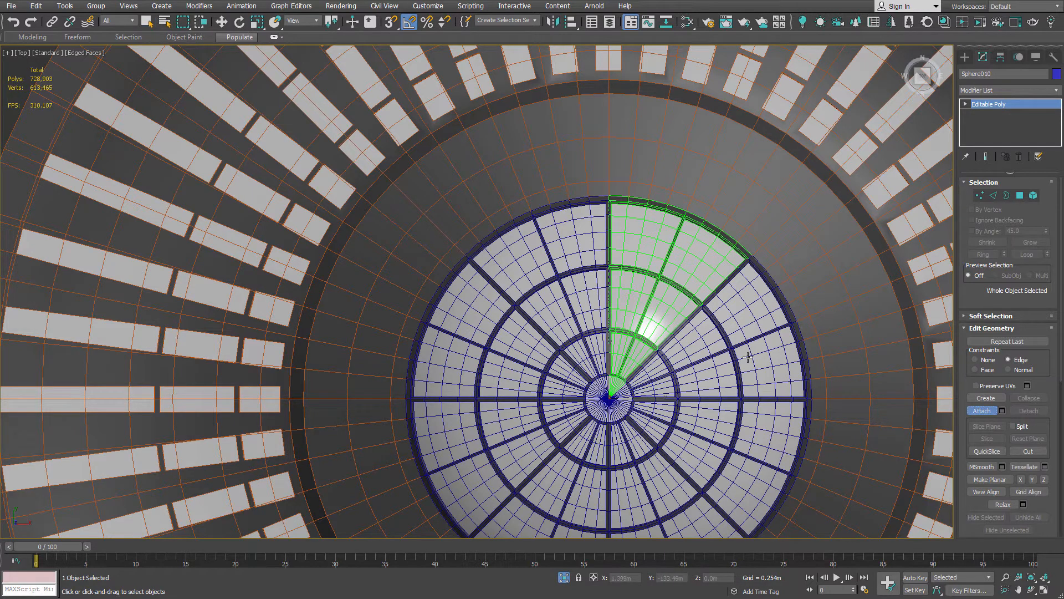
pyautogui.click(748, 357)
pyautogui.click(740, 427)
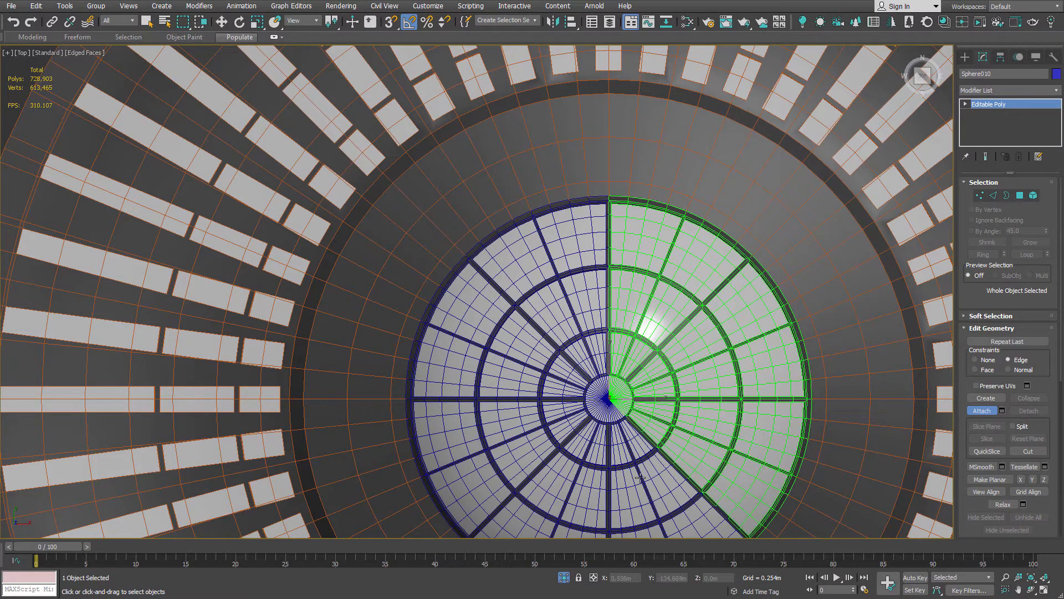
pyautogui.click(640, 478)
pyautogui.click(556, 477)
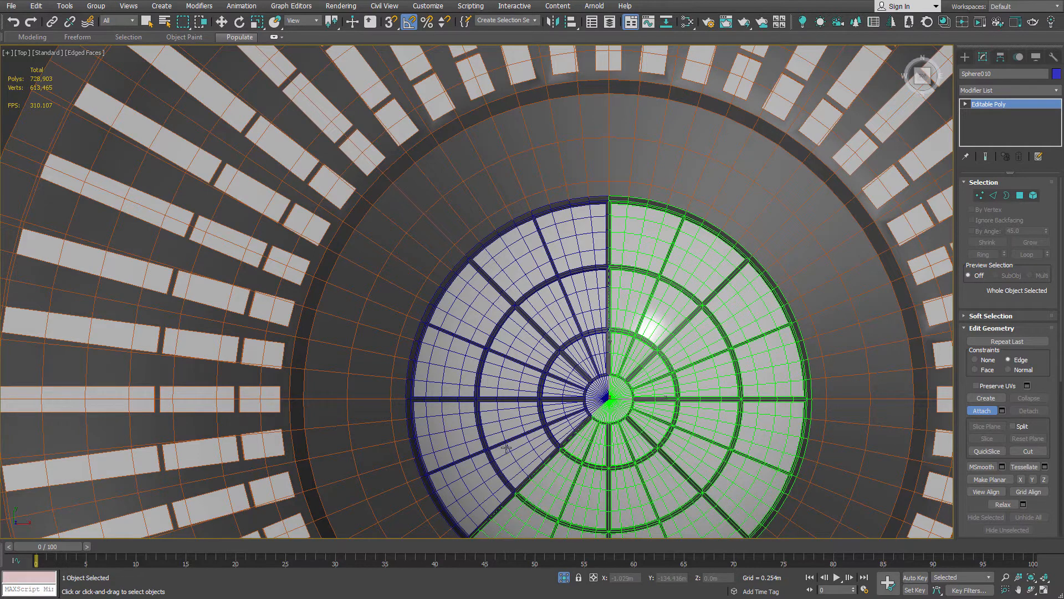
pyautogui.click(506, 451)
pyautogui.click(492, 370)
pyautogui.click(548, 286)
pyautogui.moveTo(584, 250); pyautogui.dragTo(515, 127, button='middle')
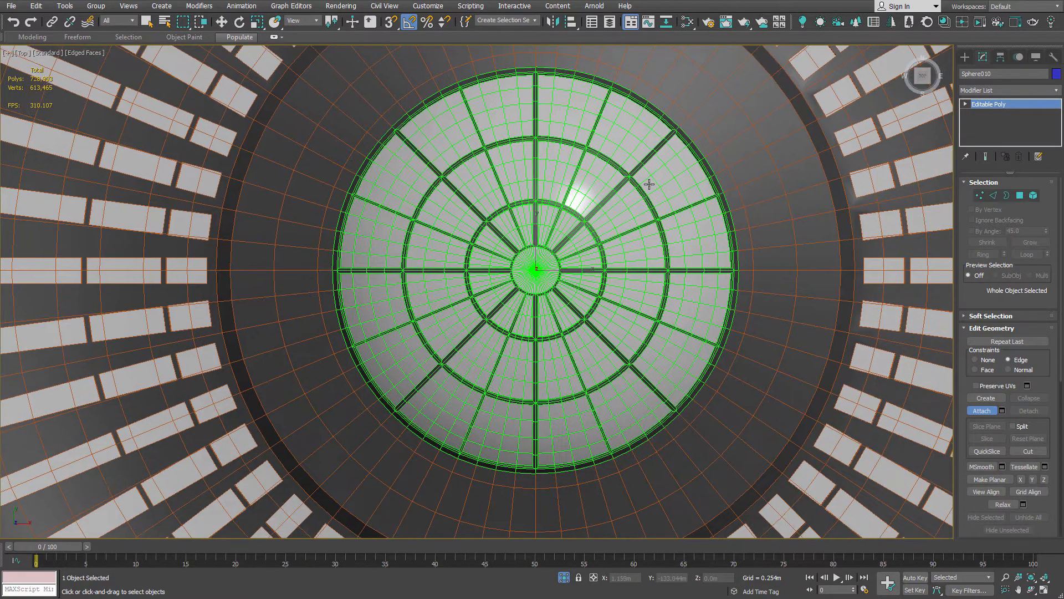
# Weld all vertices of the attached dome with a threshold of 0.003 m to close the seams between wedges
pyautogui.click(980, 196)
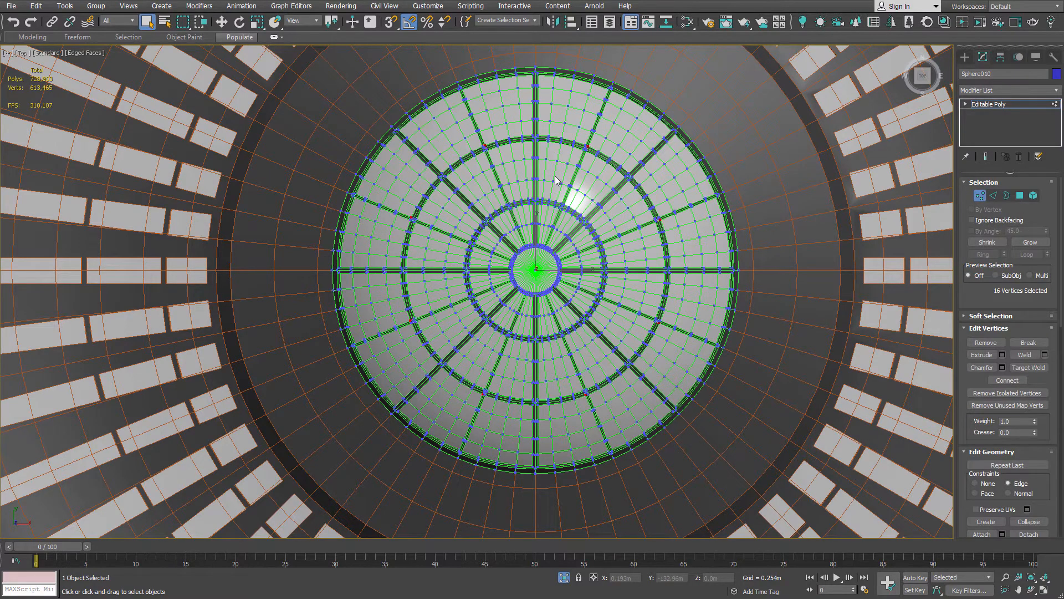
pyautogui.hotkey('ctrl', 'a')
pyautogui.scroll(10, 546, 244)
pyautogui.rightClick(534, 292)
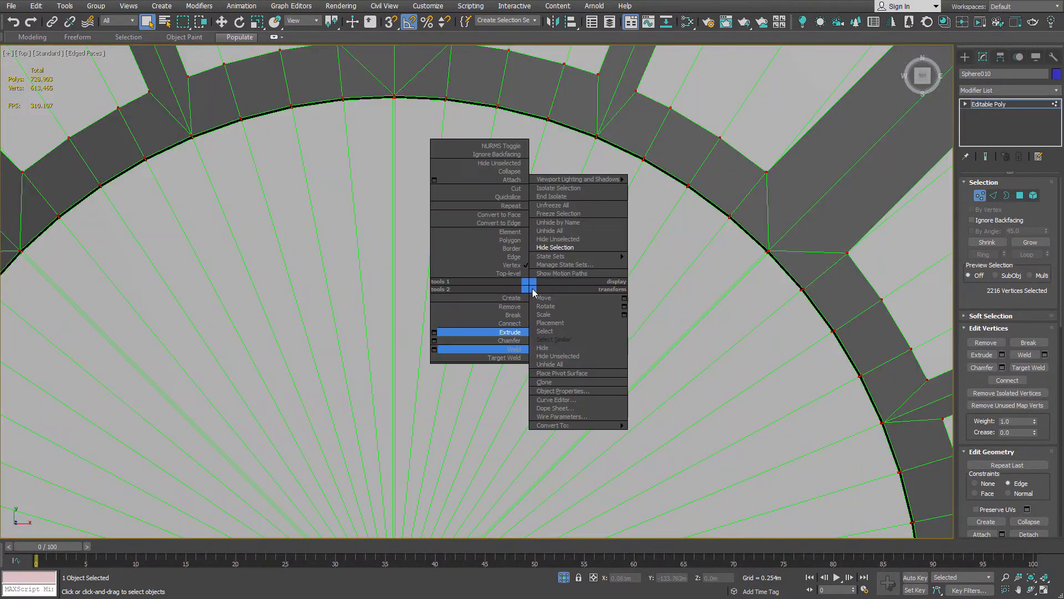
pyautogui.click(434, 349)
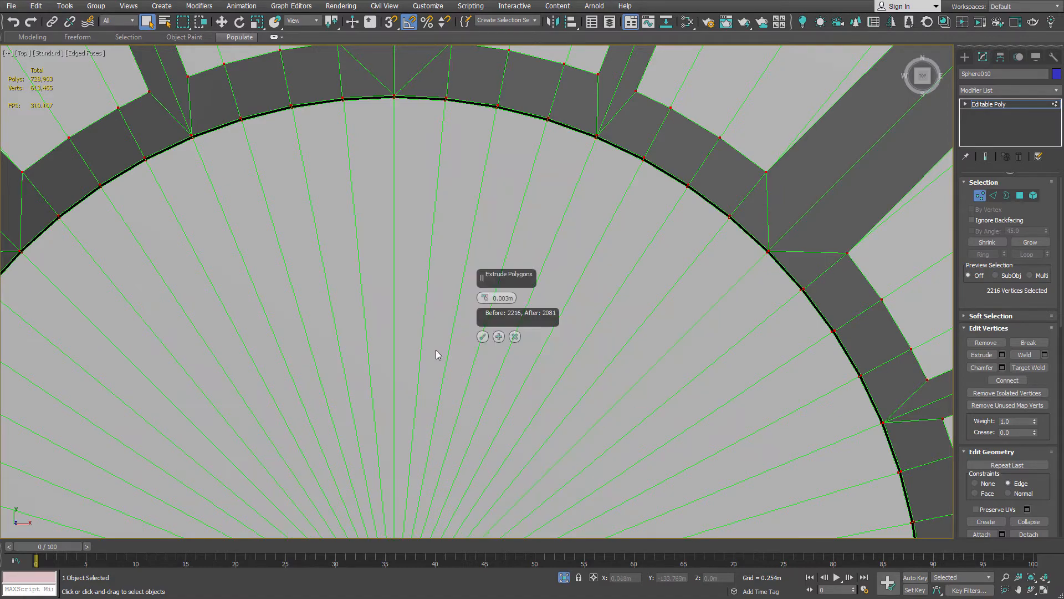
pyautogui.scroll(-8, 311, 288)
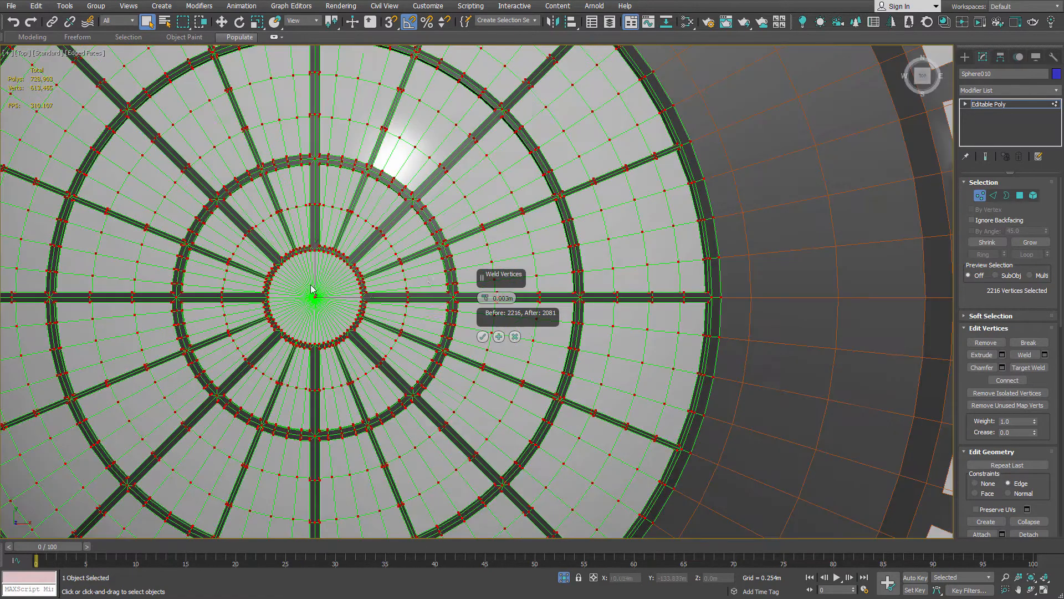
pyautogui.click(482, 336)
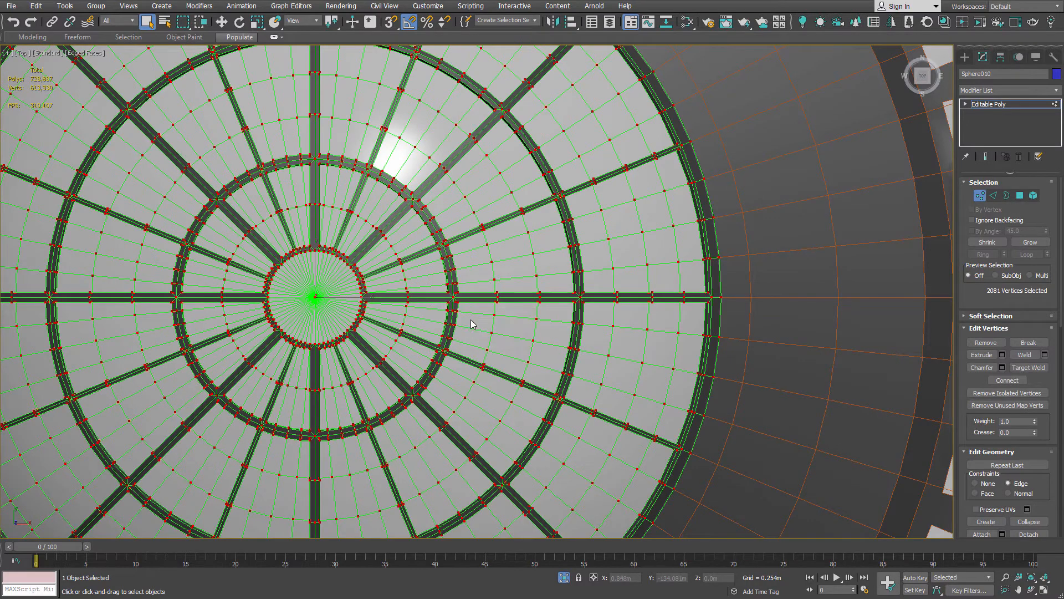
pyautogui.scroll(-5, 472, 323)
pyautogui.press('1')
# Turn off the edge display and examine the completed dome from above and from an angle
pyautogui.press('F4')
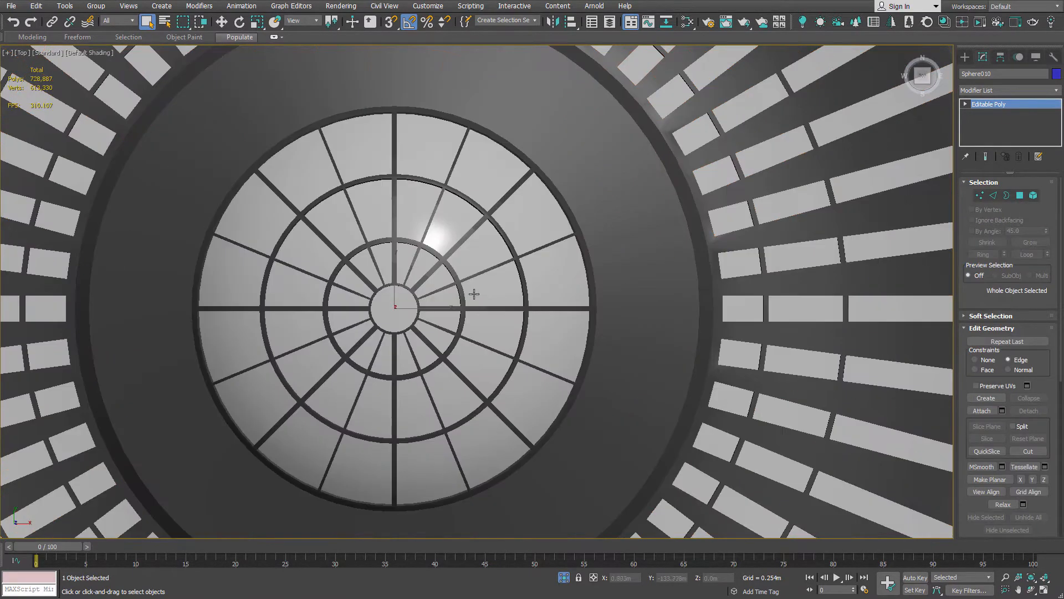
pyautogui.scroll(-5, 474, 294)
pyautogui.moveTo(478, 309)
pyautogui.keyDown('alt'); pyautogui.mouseDown(button='middle')
pyautogui.moveTo(490, 209)
pyautogui.moveTo(464, 261)
pyautogui.moveTo(463, 308)
pyautogui.mouseUp(button='middle'); pyautogui.keyUp('alt')
pyautogui.scroll(4, 462, 264)
pyautogui.scroll(4, 463, 308)
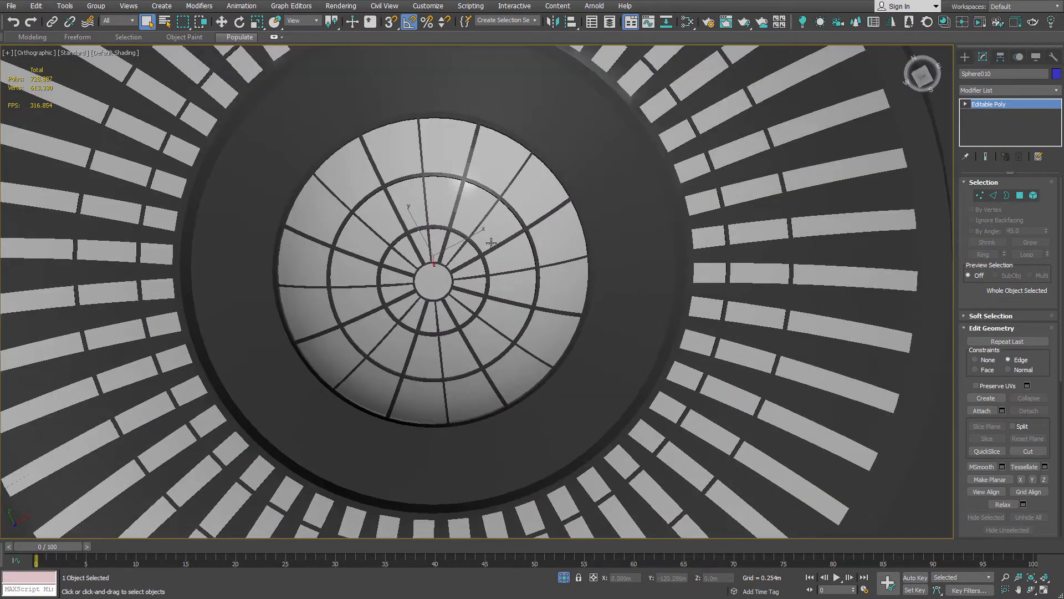
pyautogui.moveTo(491, 242); pyautogui.dragTo(566, 191, button='middle')
pyautogui.keyDown('alt'); pyautogui.moveTo(547, 190); pyautogui.dragTo(552, 207, button='middle'); pyautogui.keyUp('alt')
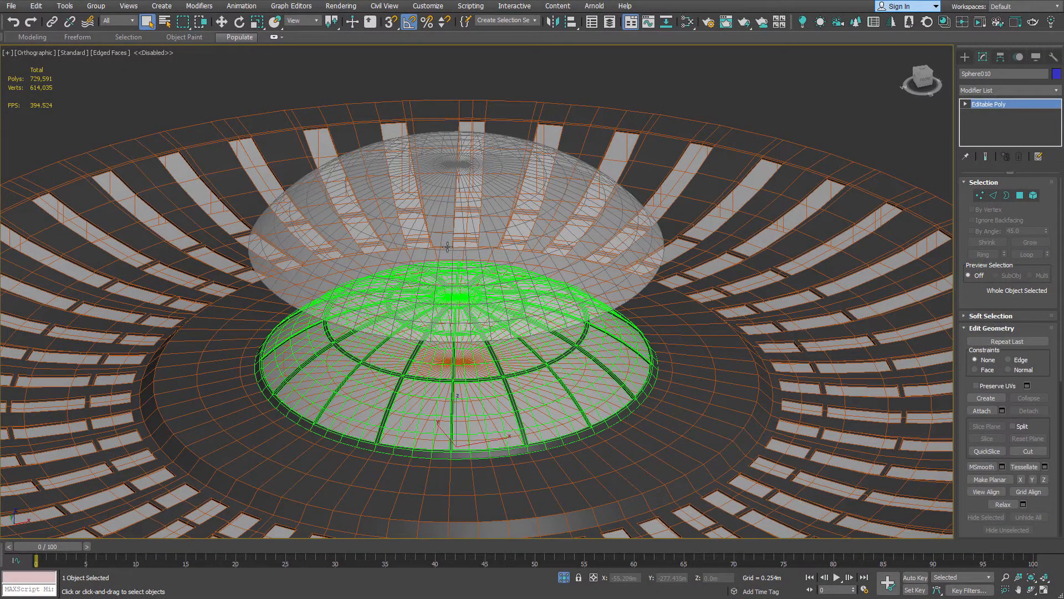
# Delete the circle of polygons around the pole of the larger sphere cap above the panelled dome
pyautogui.click(444, 202)
pyautogui.moveTo(521, 225)
pyautogui.keyDown('alt'); pyautogui.mouseDown(button='middle')
pyautogui.moveTo(503, 176)
pyautogui.moveTo(506, 231)
pyautogui.mouseUp(button='middle'); pyautogui.keyUp('alt')
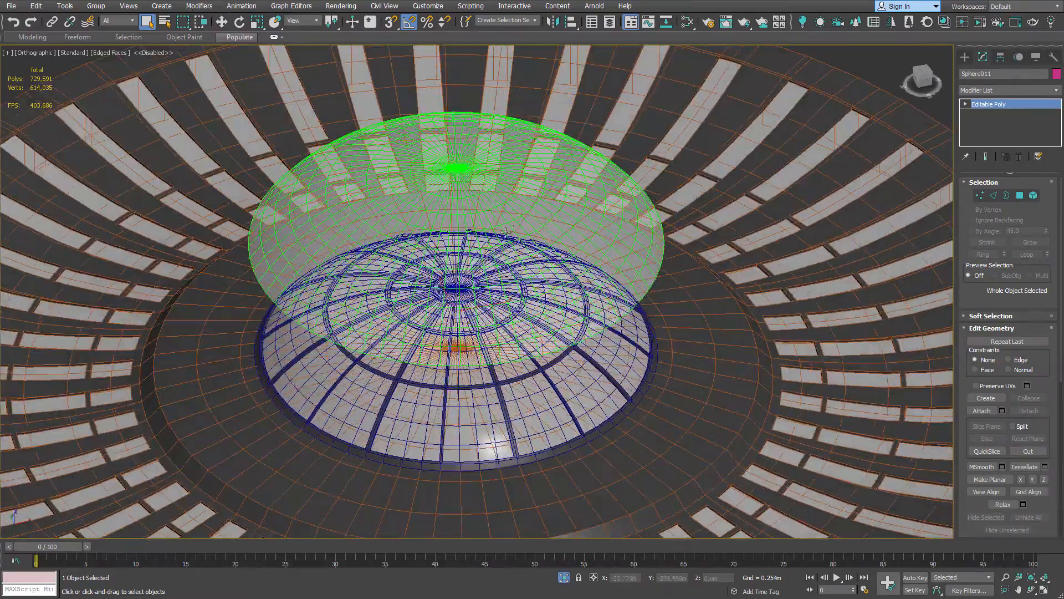
pyautogui.keyDown('alt'); pyautogui.moveTo(498, 164); pyautogui.dragTo(503, 218, button='middle'); pyautogui.keyUp('alt')
pyautogui.press('t')
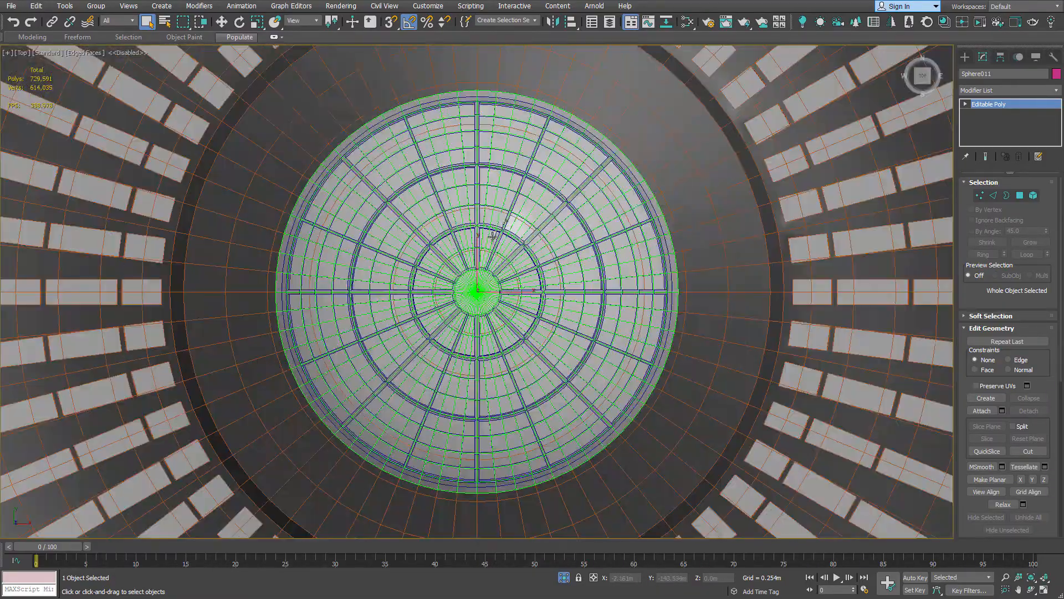
pyautogui.scroll(5, 494, 290)
pyautogui.press('4')
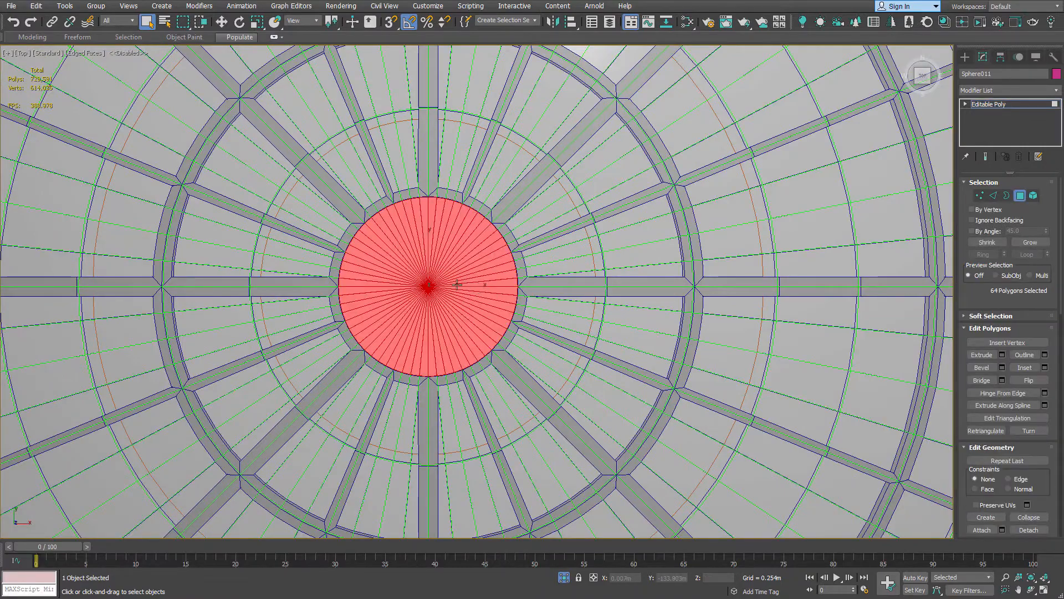
pyautogui.hotkey('ctrl', 'd')
pyautogui.scroll(-5, 381, 221)
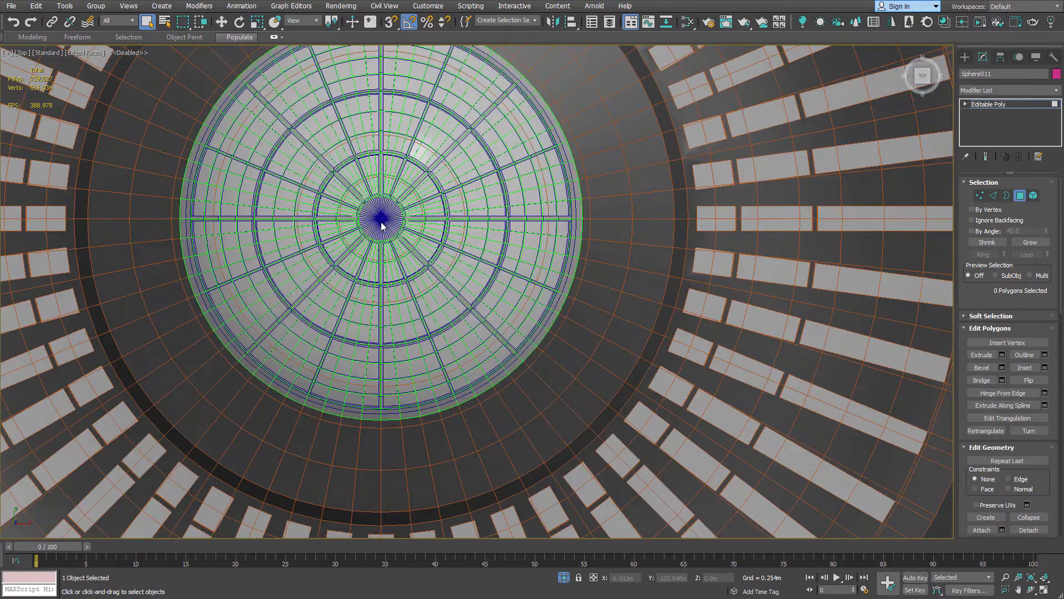
# Inset all polygons of the upper sphere cap individually by 0.01 m and delete the inner faces to leave a lattice
pyautogui.keyDown('alt'); pyautogui.moveTo(370, 230); pyautogui.dragTo(426, 225, button='middle'); pyautogui.keyUp('alt')
pyautogui.hotkey('ctrl', 'a')
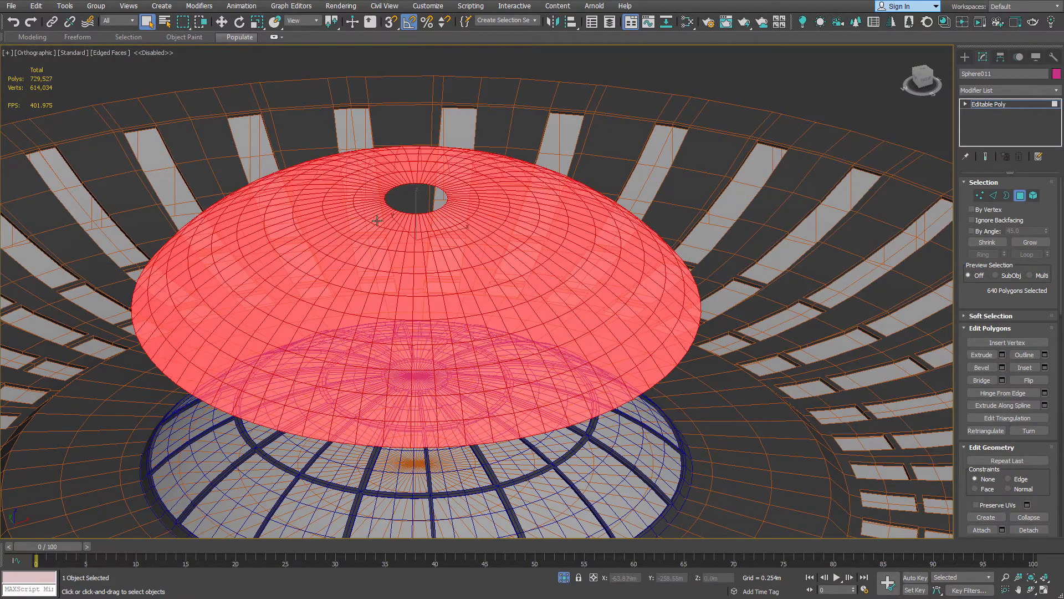
pyautogui.scroll(6, 365, 266)
pyautogui.rightClick(370, 273)
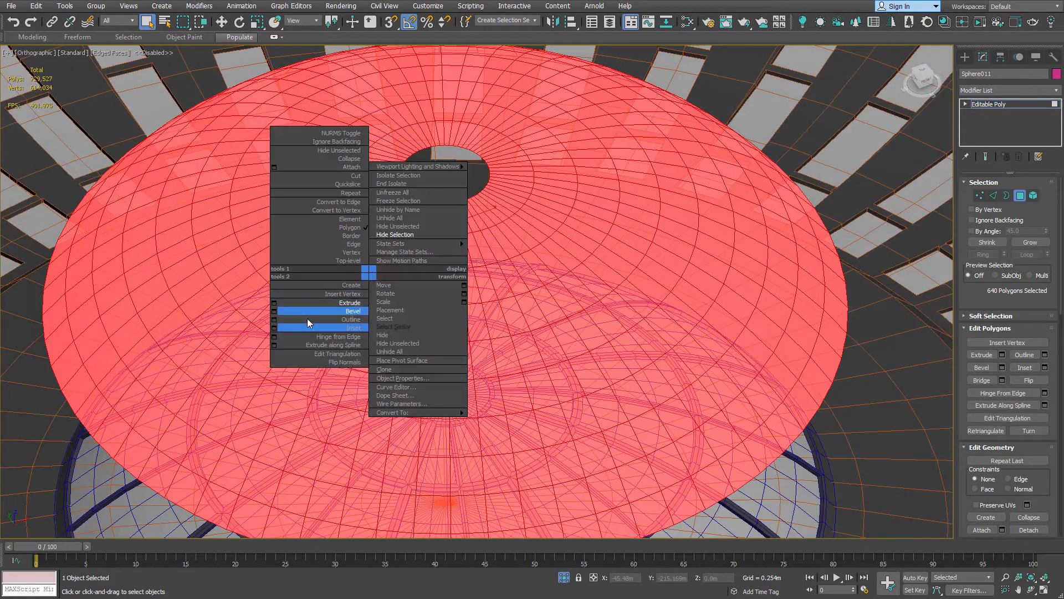
pyautogui.click(274, 328)
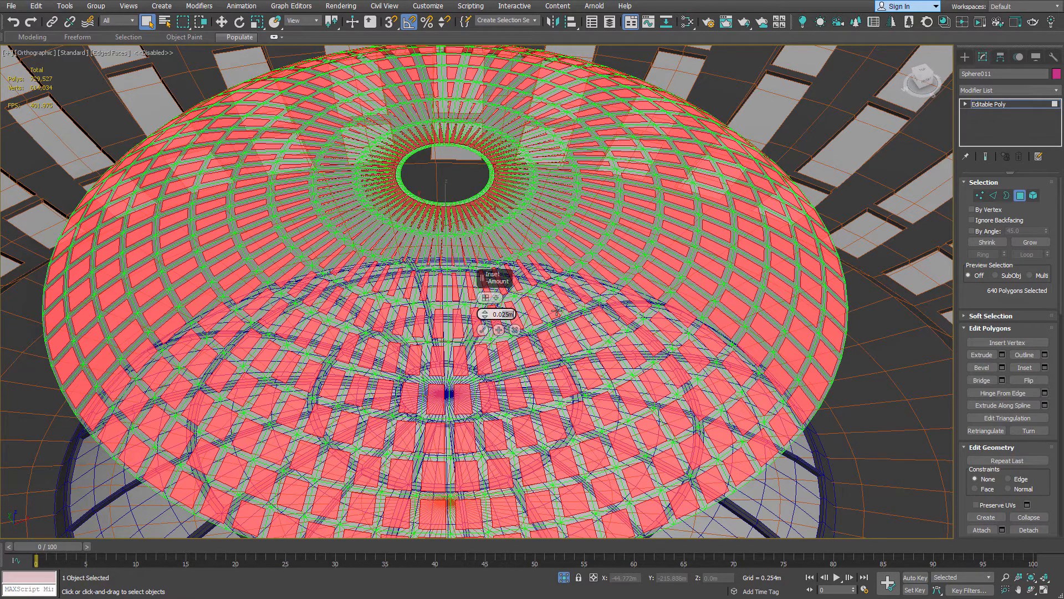
pyautogui.press('Return')
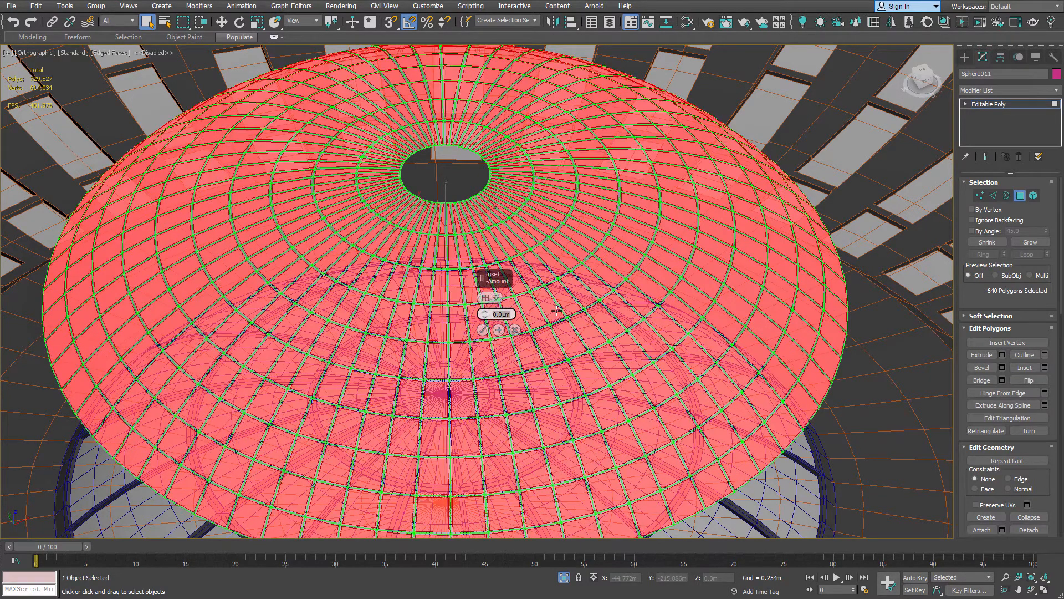
pyautogui.click(483, 330)
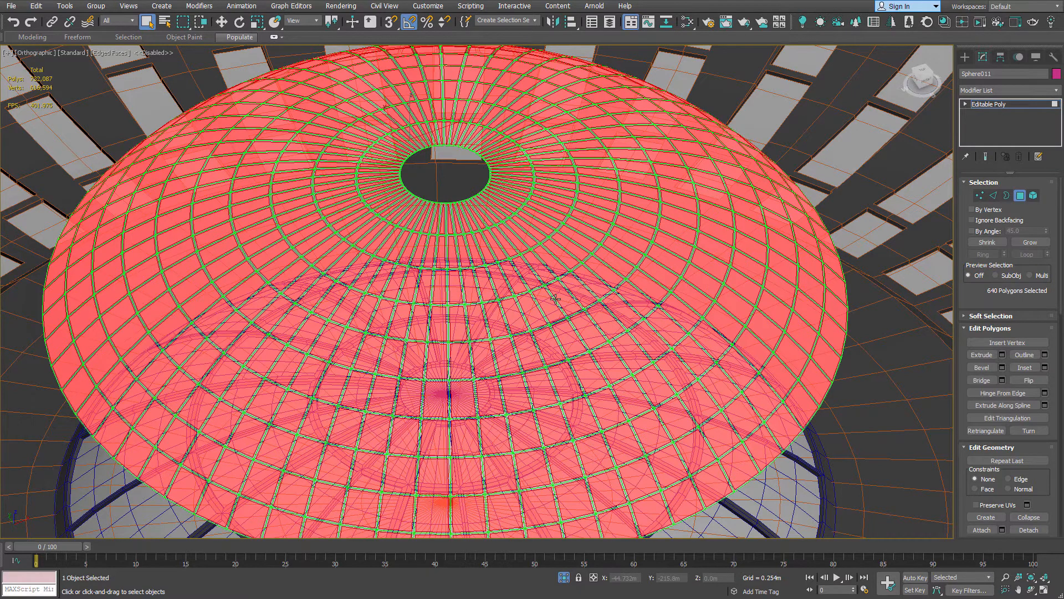
pyautogui.press('Delete')
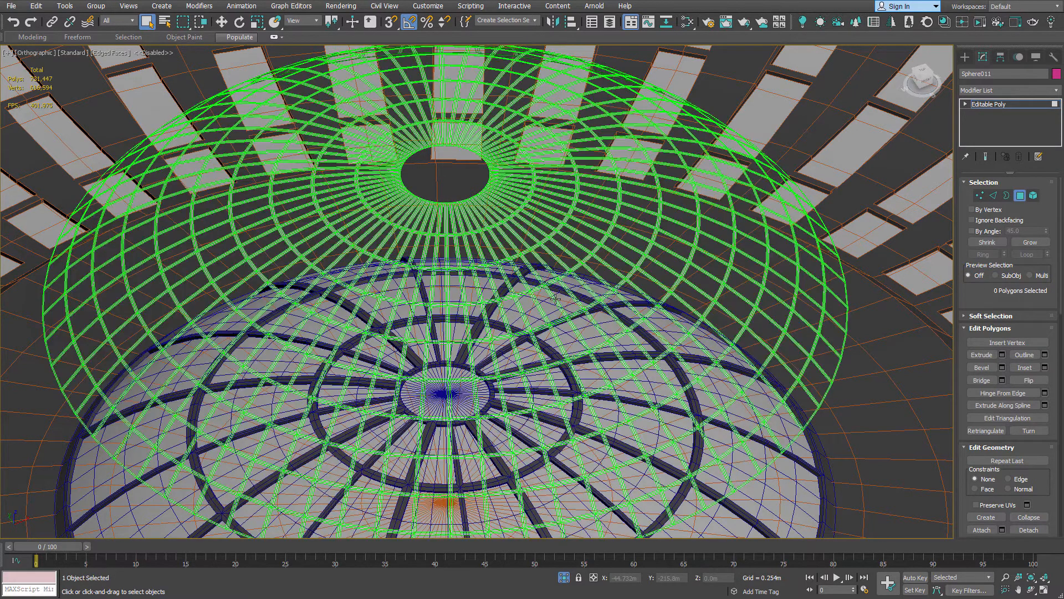
# Extrude all polygons of the upper cap's lattice outward to a height of about 0.05 m
pyautogui.hotkey('ctrl', 'a')
pyautogui.scroll(4, 348, 295)
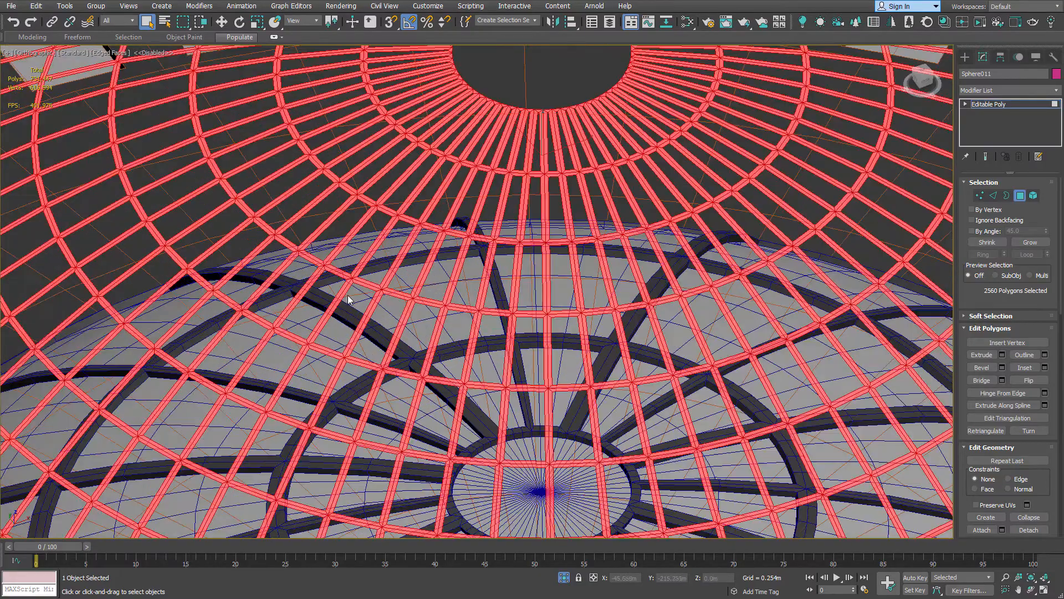
pyautogui.rightClick(347, 295)
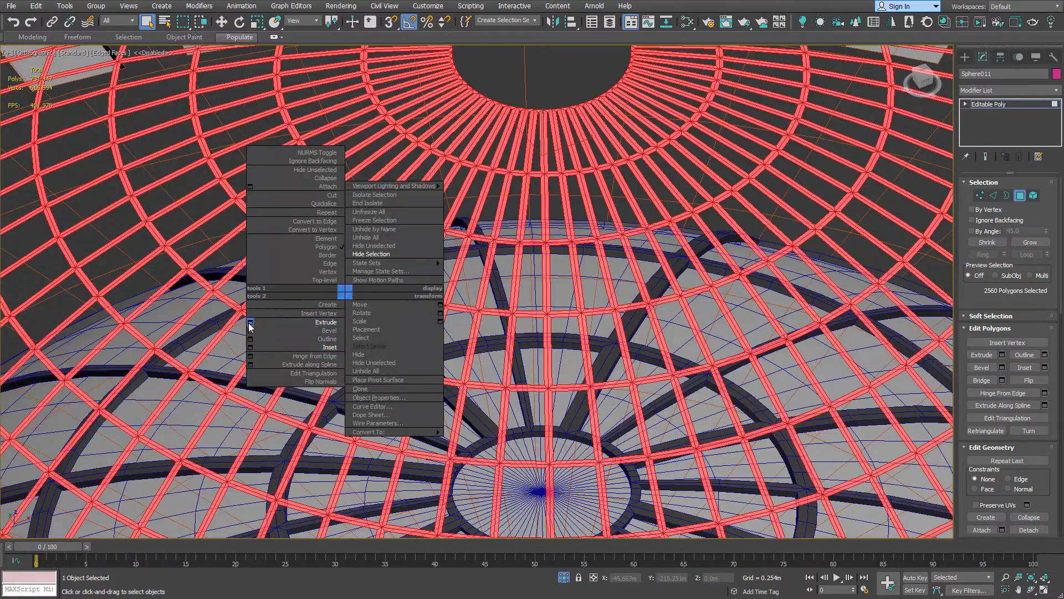
pyautogui.click(250, 347)
pyautogui.scroll(-6, 271, 327)
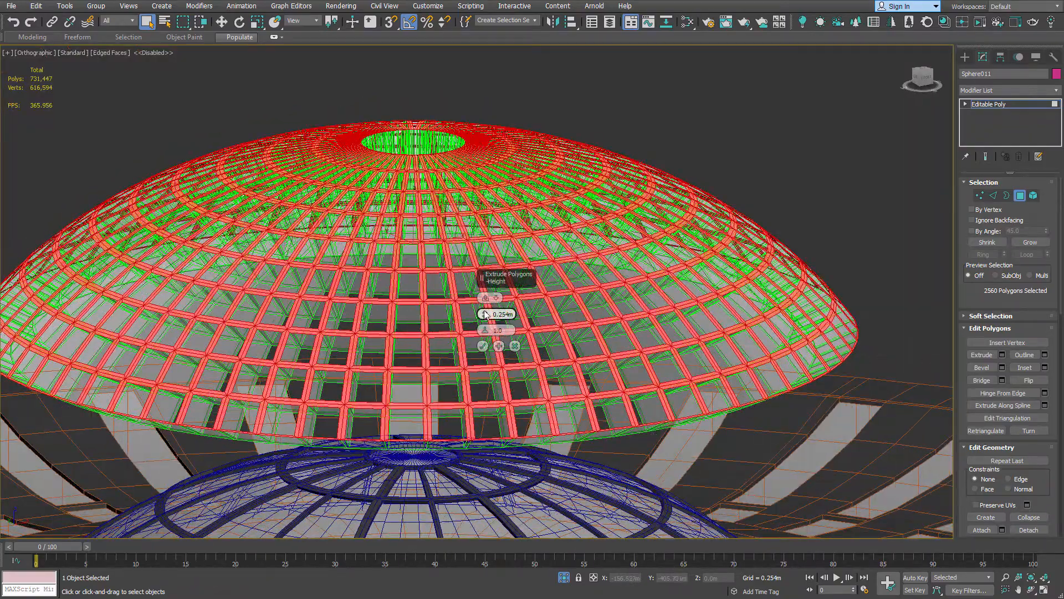
pyautogui.moveTo(486, 315); pyautogui.dragTo(482, 356)
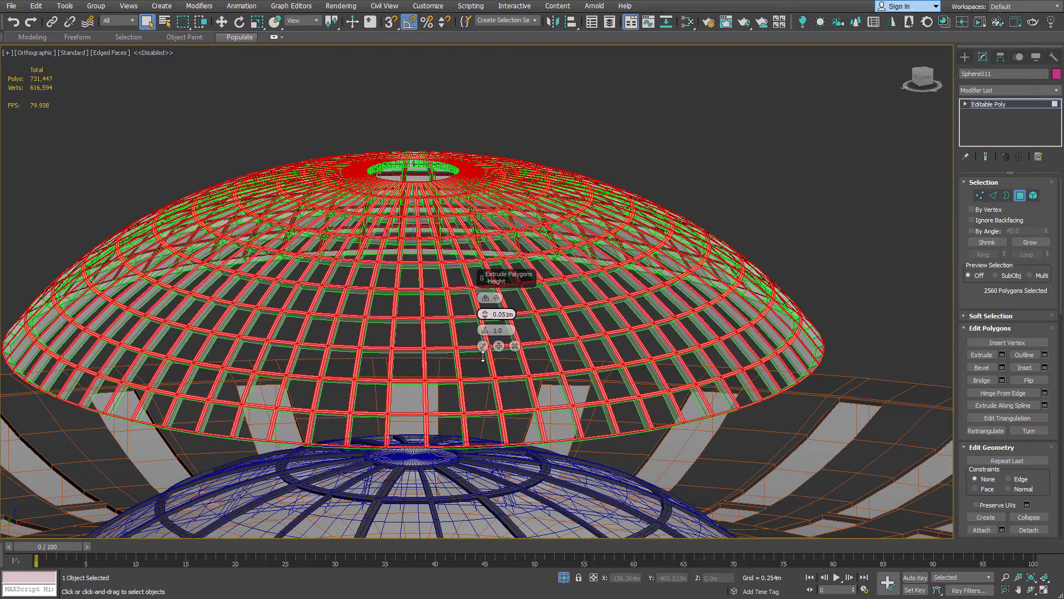
pyautogui.click(483, 346)
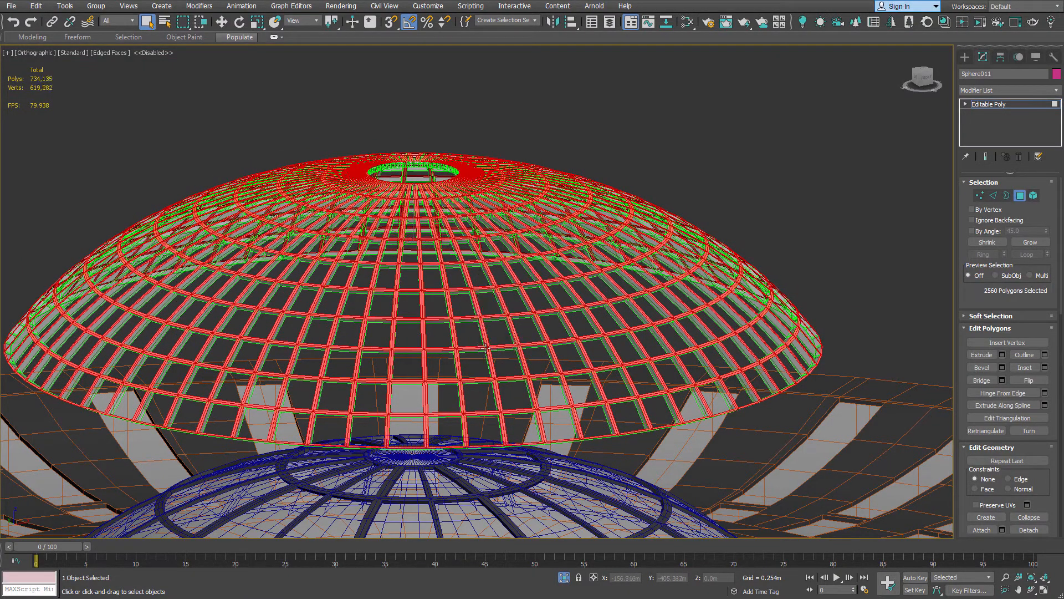
pyautogui.moveTo(431, 363); pyautogui.dragTo(496, 321, button='middle')
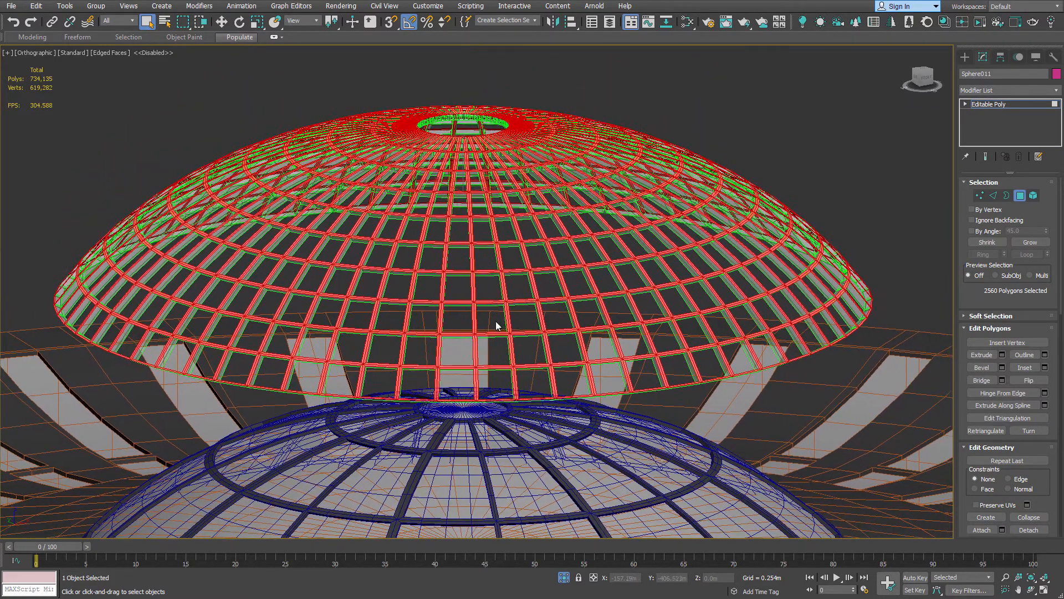
# Lower the extruded lattice shell in the front view until it sits on the panelled dome at the disc's centre
pyautogui.press('4')
pyautogui.scroll(-3, 487, 332)
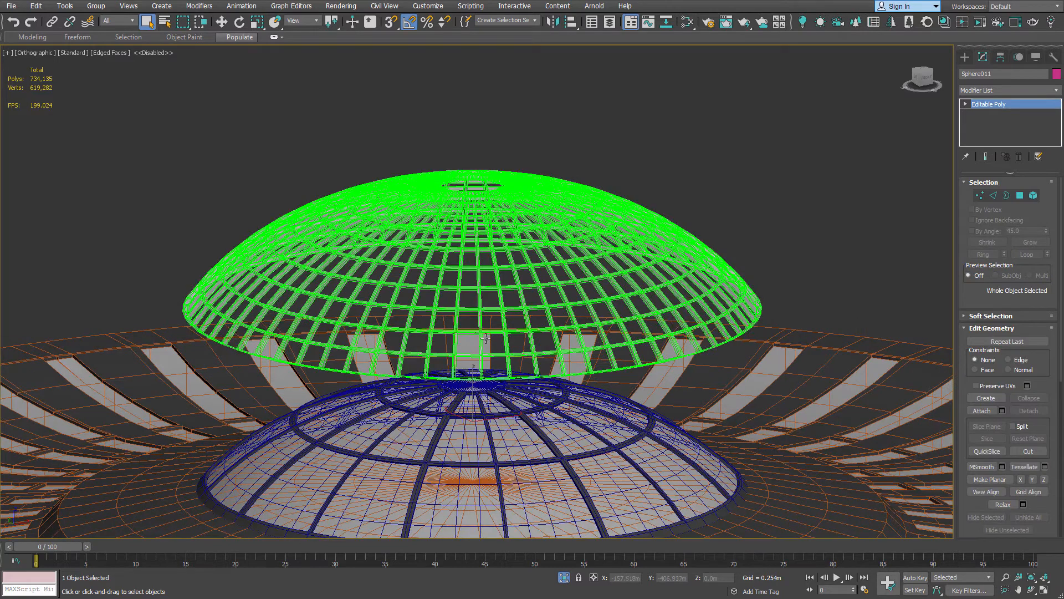
pyautogui.press('f')
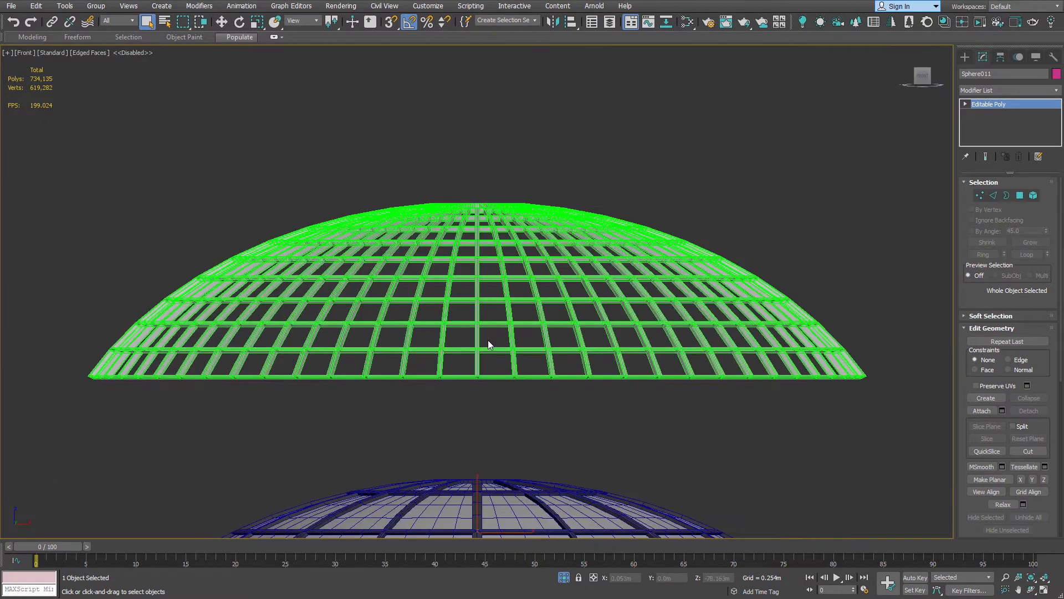
pyautogui.scroll(-3, 488, 340)
pyautogui.press('w')
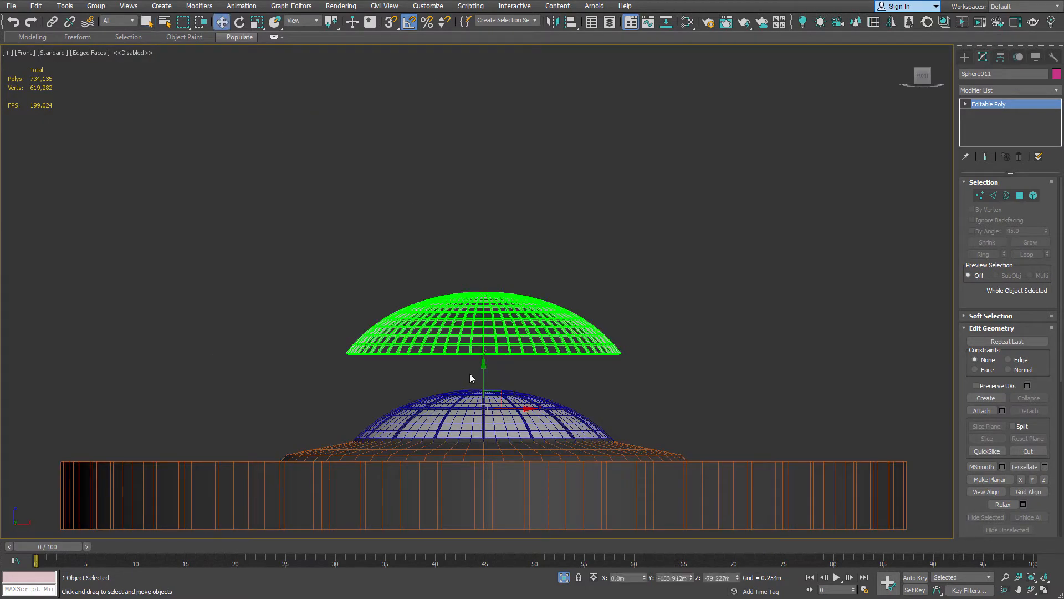
pyautogui.moveTo(484, 376); pyautogui.dragTo(488, 477)
pyautogui.keyDown('alt'); pyautogui.moveTo(476, 403); pyautogui.dragTo(472, 433, button='middle'); pyautogui.keyUp('alt')
pyautogui.scroll(10, 430, 316)
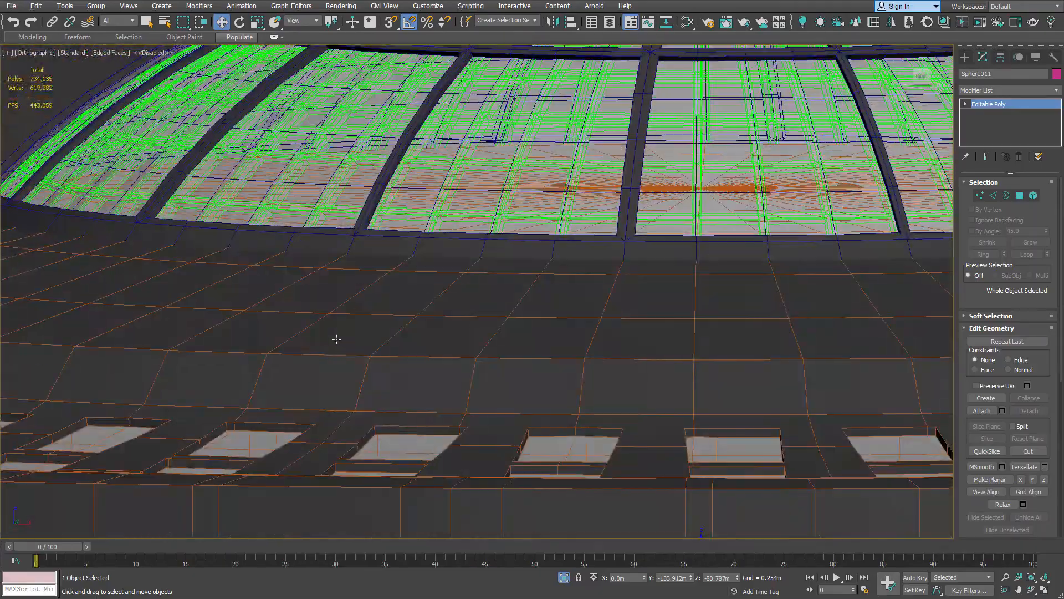
# Turn off the edge display and raise the lattice by about 0.04 m against the dome's panels, checking it in the interactive render
pyautogui.keyDown('alt'); pyautogui.moveTo(337, 339); pyautogui.dragTo(333, 335, button='middle'); pyautogui.keyUp('alt')
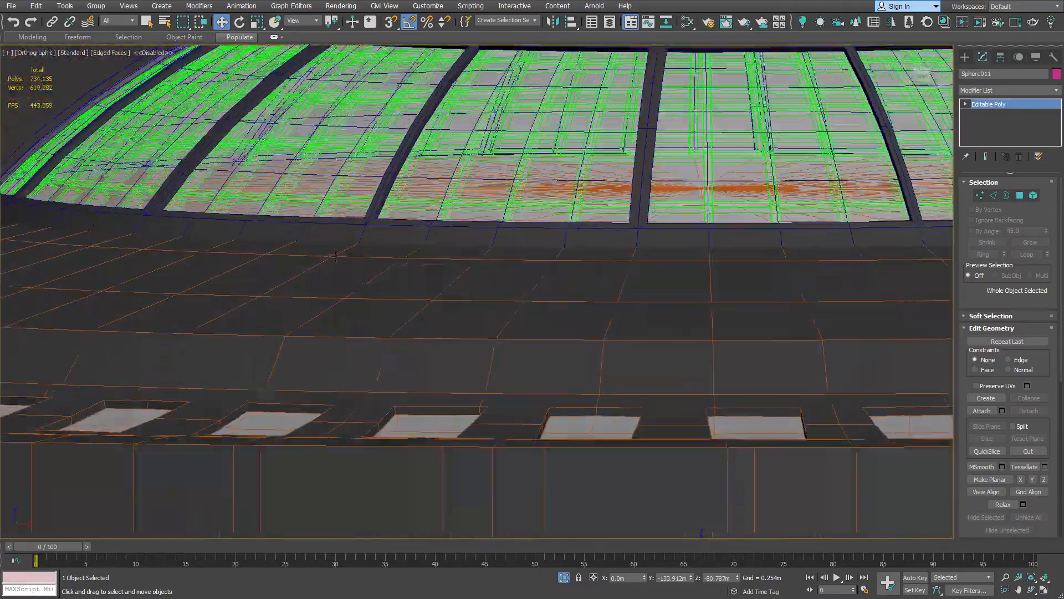
pyautogui.moveTo(348, 263); pyautogui.dragTo(472, 357, button='middle')
pyautogui.keyDown('alt'); pyautogui.moveTo(226, 282); pyautogui.dragTo(246, 311, button='middle'); pyautogui.keyUp('alt')
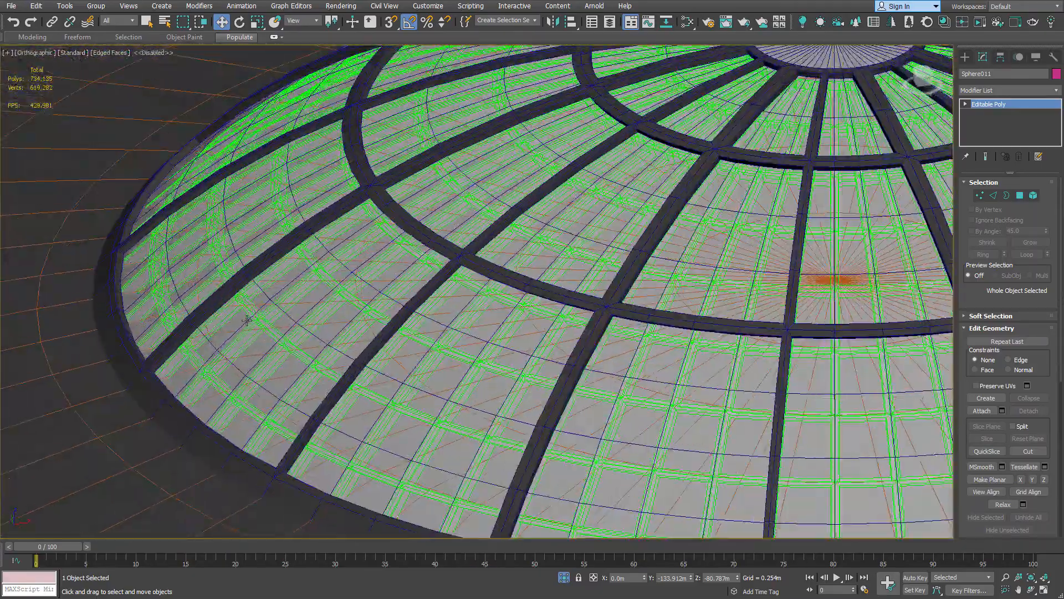
pyautogui.scroll(4, 250, 320)
pyautogui.press('F4')
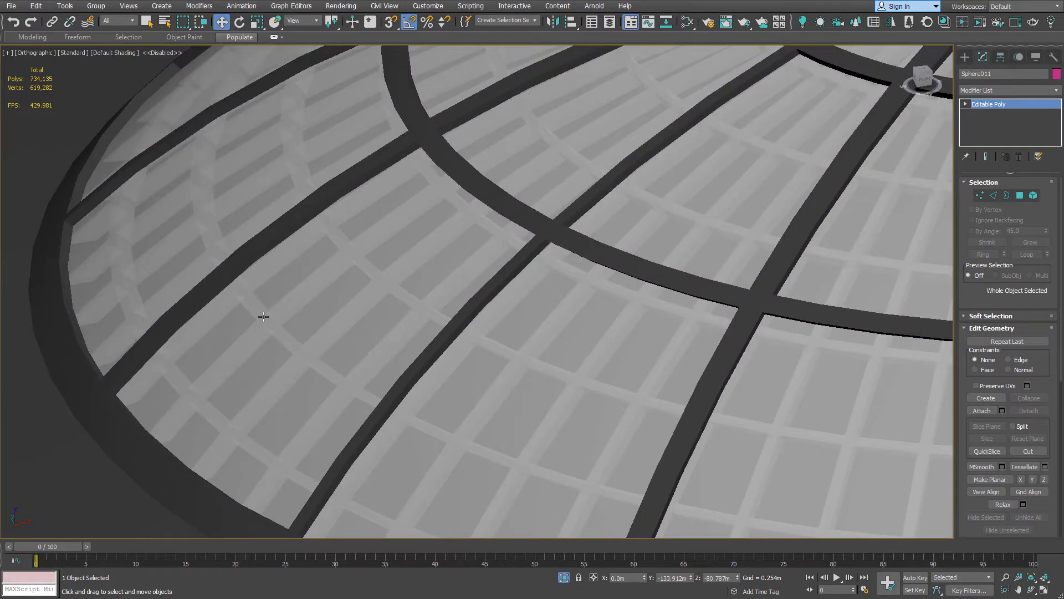
pyautogui.scroll(-10, 263, 316)
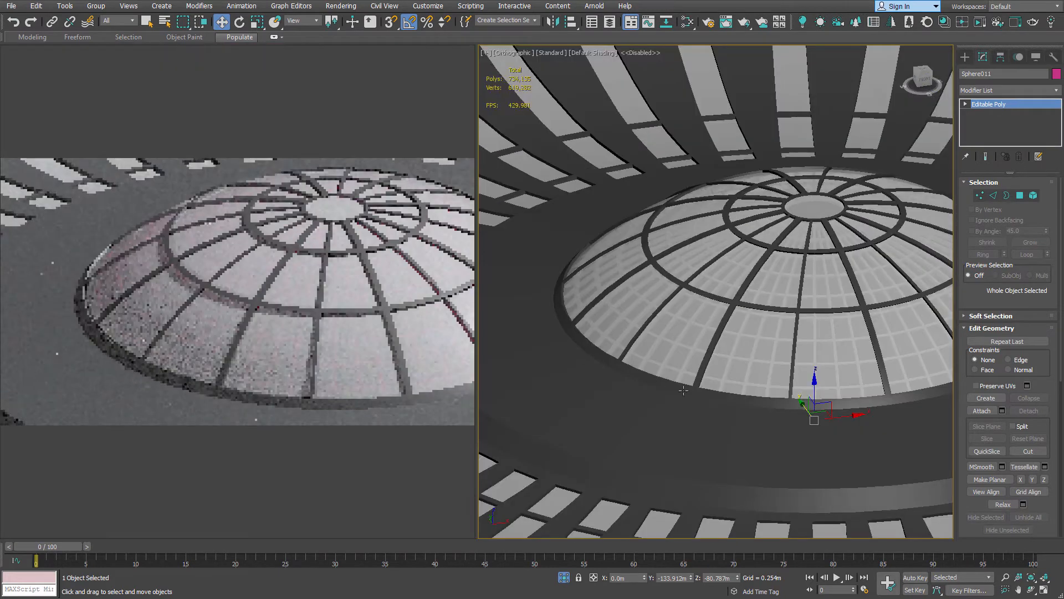
pyautogui.scroll(3, 851, 412)
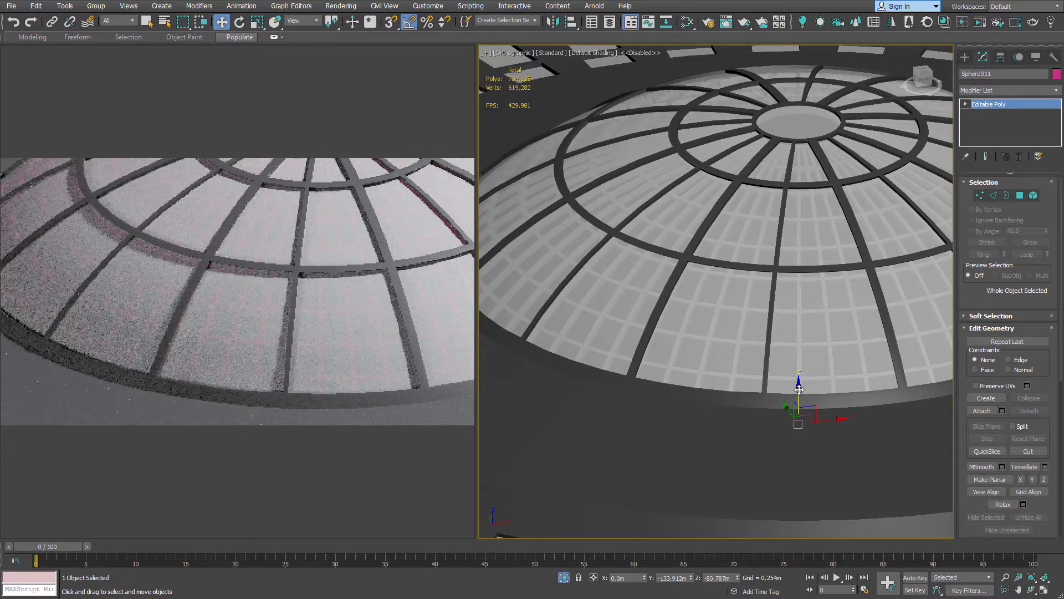
pyautogui.moveTo(798, 389); pyautogui.dragTo(798, 384)
# Assign the translucent_plastic material to the lattice shell and close the material editor
pyautogui.press('m')
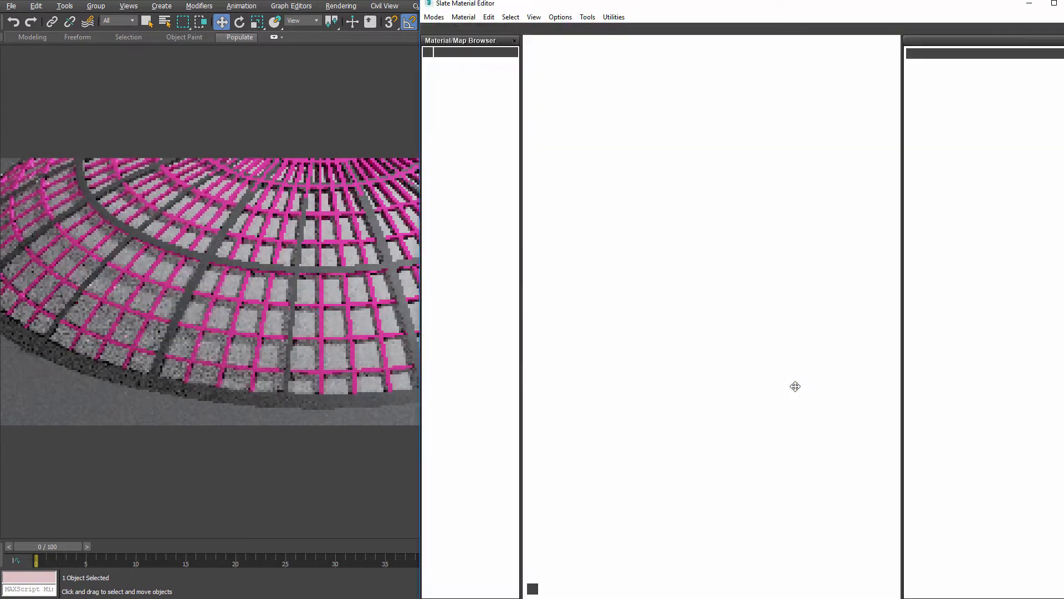
pyautogui.rightClick(696, 293)
pyautogui.click(732, 311)
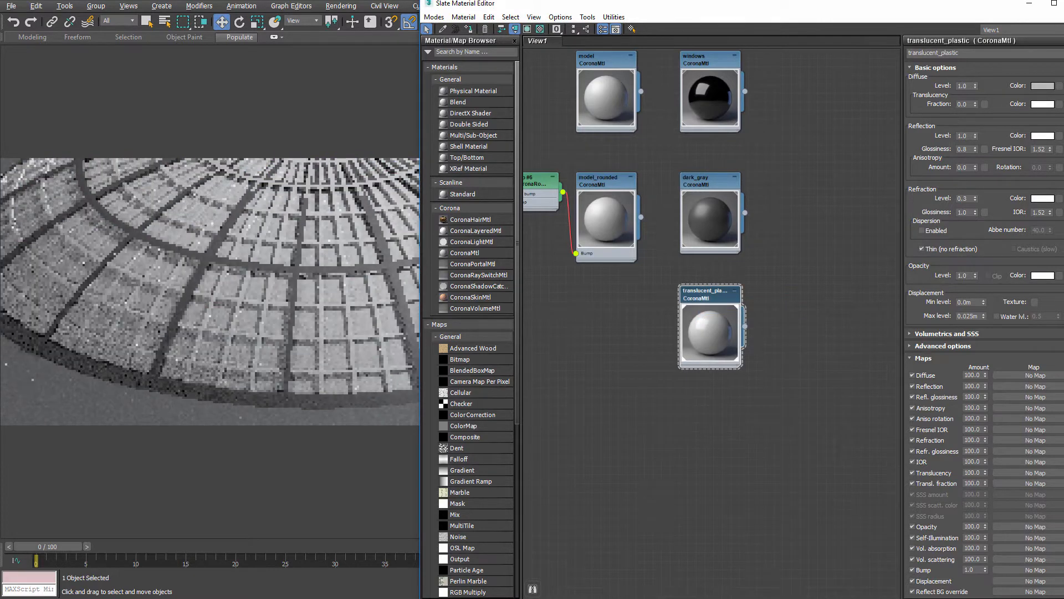
pyautogui.click(1063, 3)
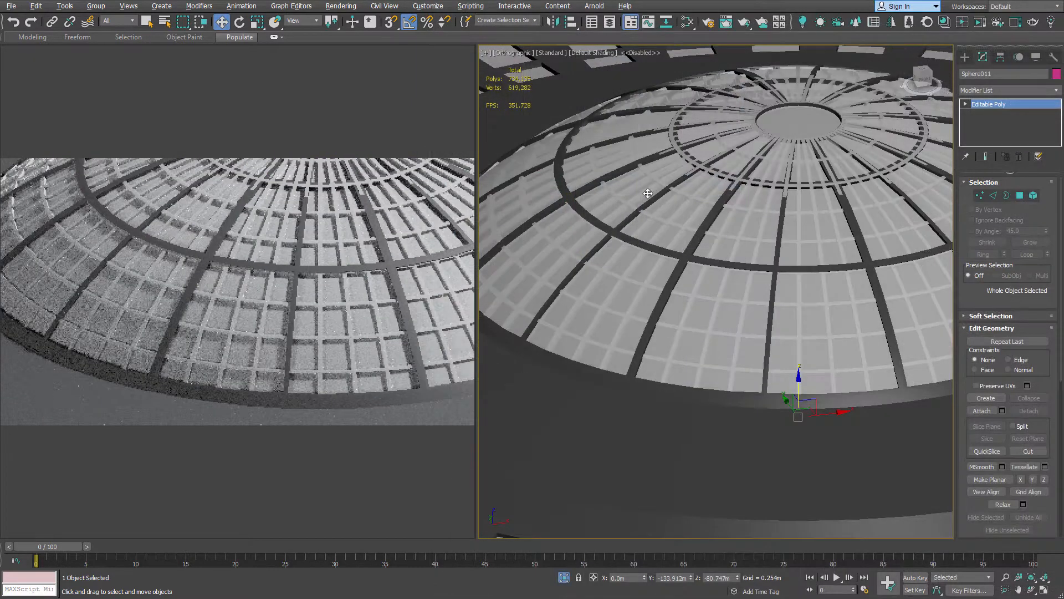
# Flatten the lattice vertically with a non-uniform scale and raise it by about 0.06 m to fit the curve of the dome
pyautogui.keyDown('alt'); pyautogui.moveTo(650, 201); pyautogui.dragTo(738, 204, button='middle'); pyautogui.keyUp('alt')
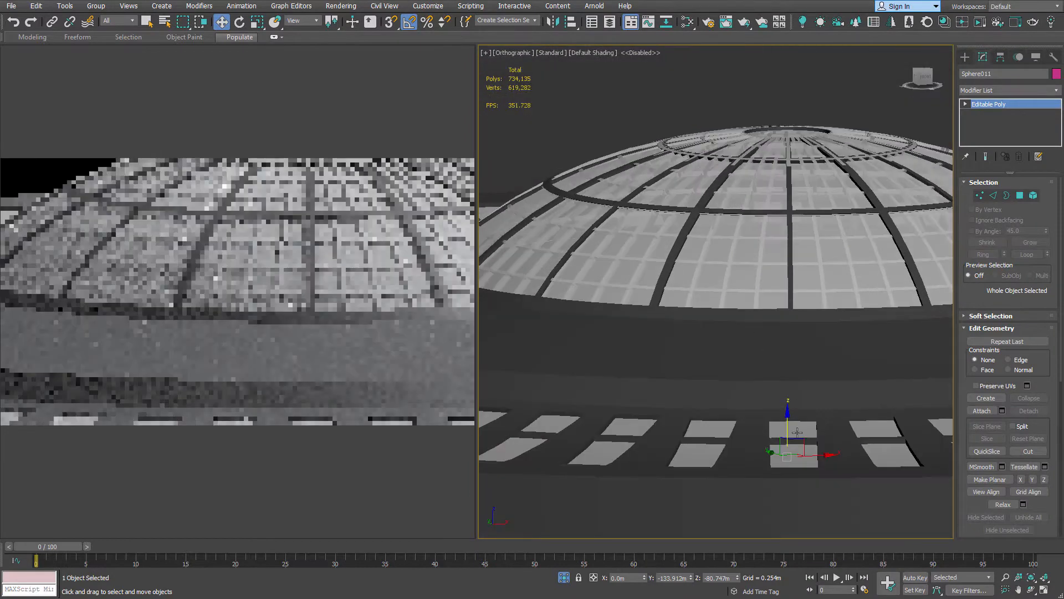
pyautogui.moveTo(791, 428); pyautogui.dragTo(790, 429)
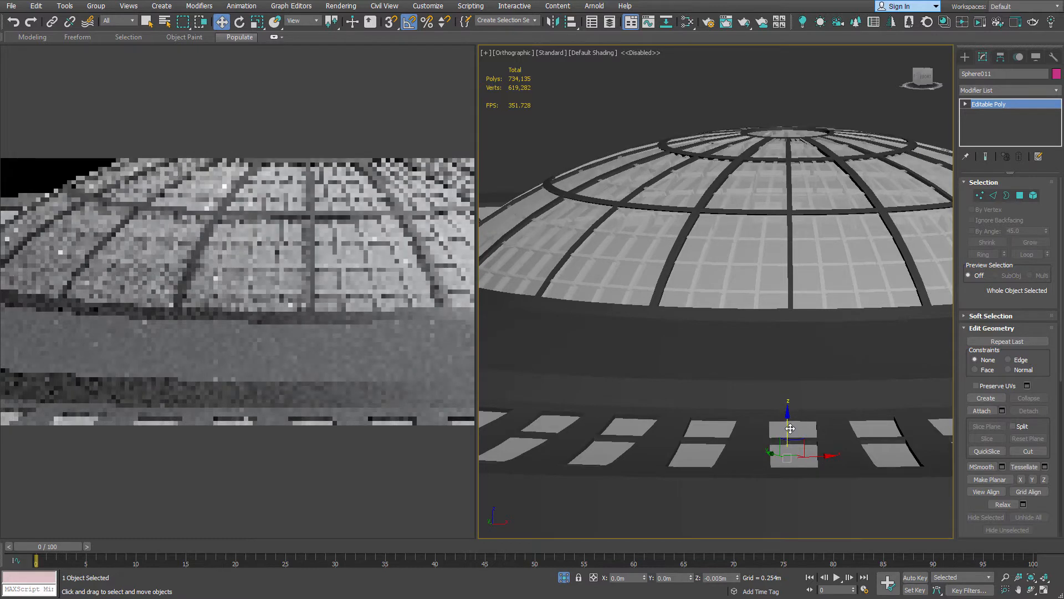
pyautogui.press('r')
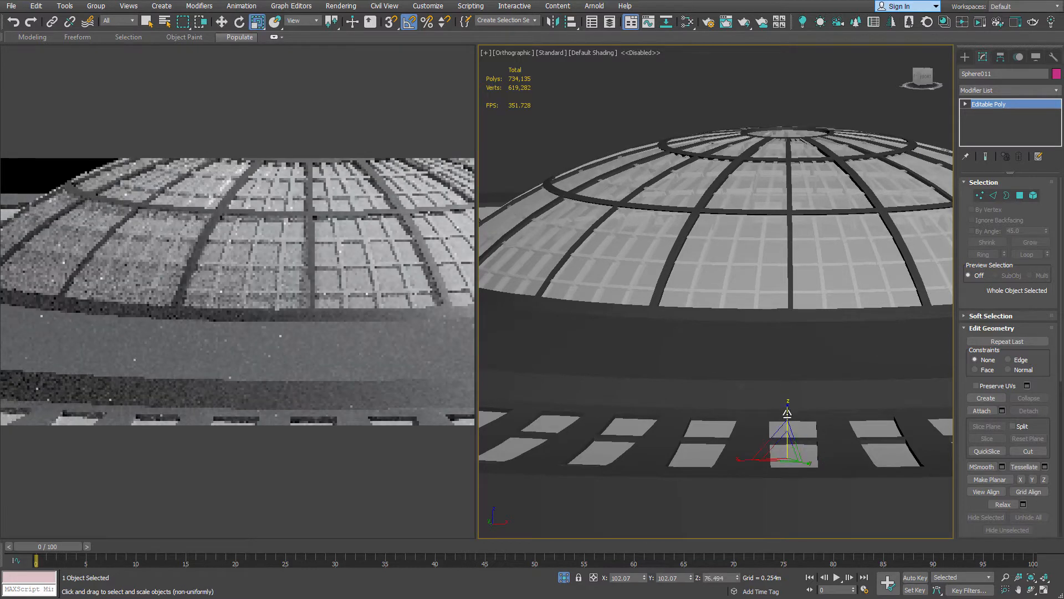
pyautogui.press('w')
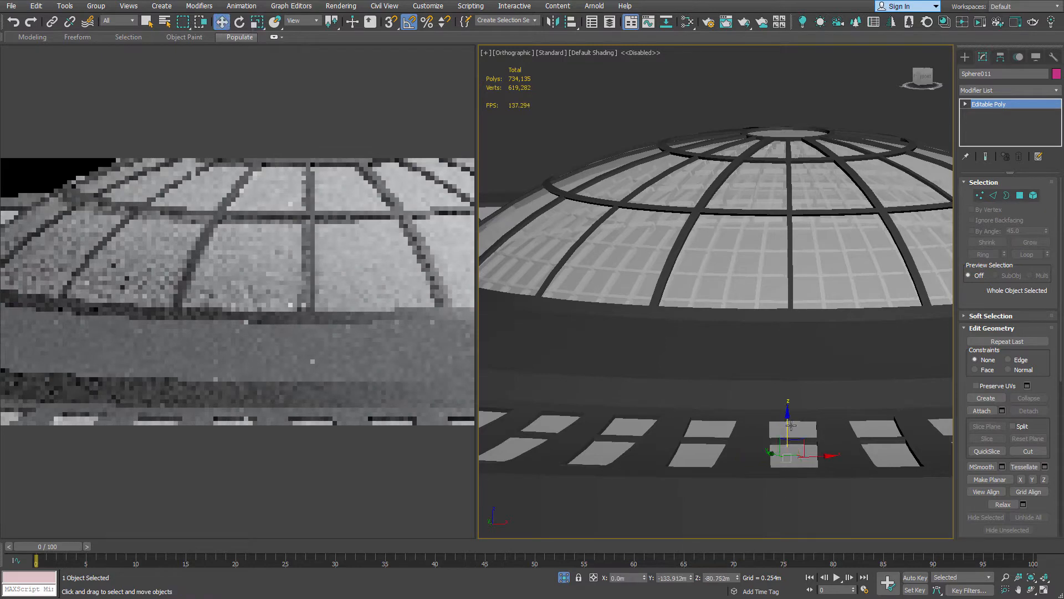
pyautogui.moveTo(786, 419); pyautogui.dragTo(787, 414)
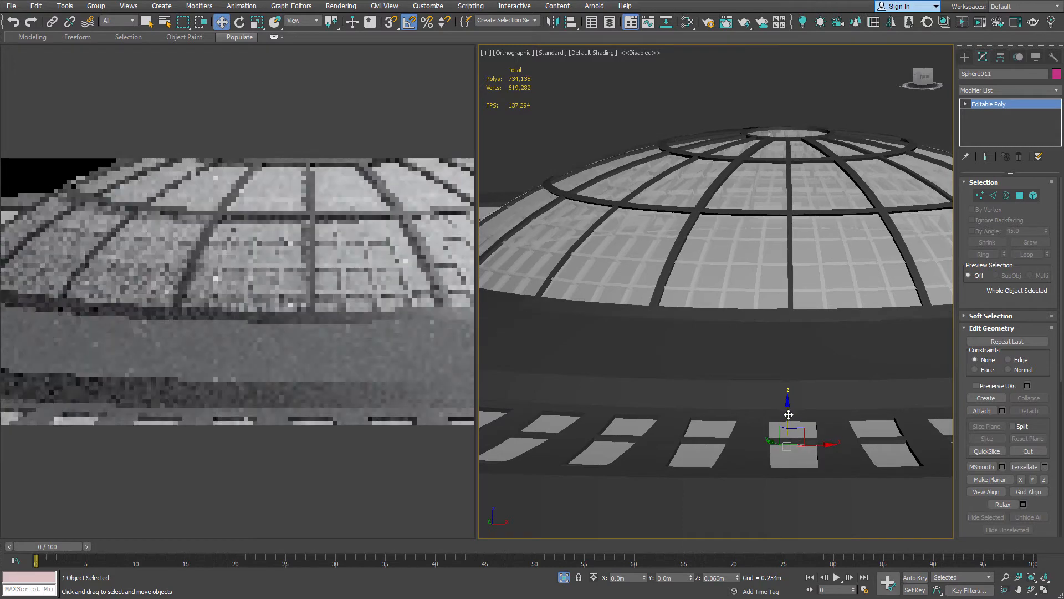
# Examine the dome and the whole disc from above and at an angle in the viewport and interactive render
pyautogui.keyDown('alt'); pyautogui.moveTo(797, 294); pyautogui.dragTo(712, 338, button='middle'); pyautogui.keyUp('alt')
pyautogui.scroll(-3, 711, 324)
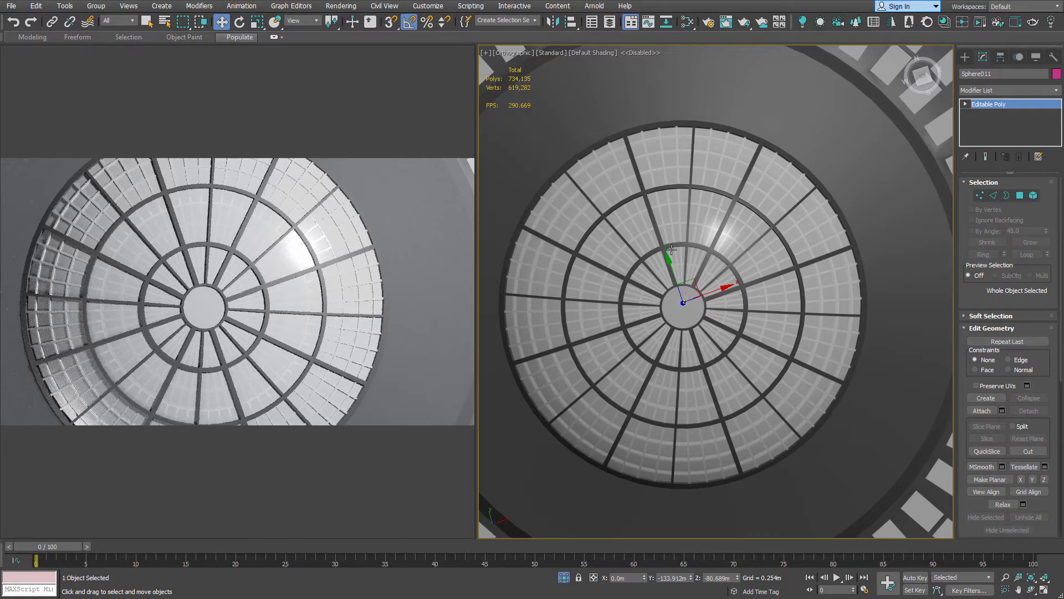
pyautogui.scroll(-5, 740, 307)
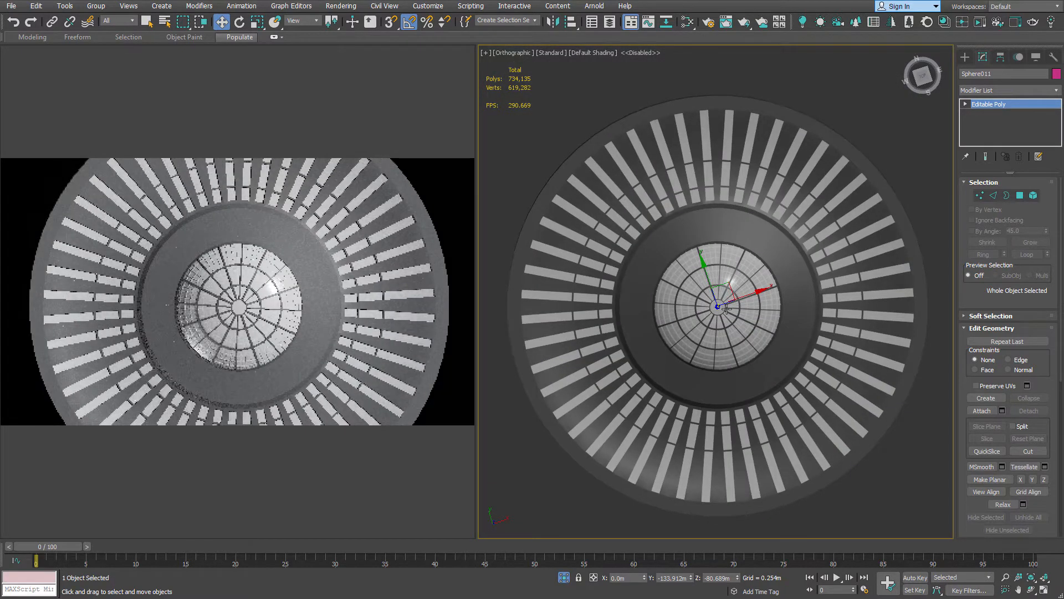
pyautogui.scroll(-2, 721, 307)
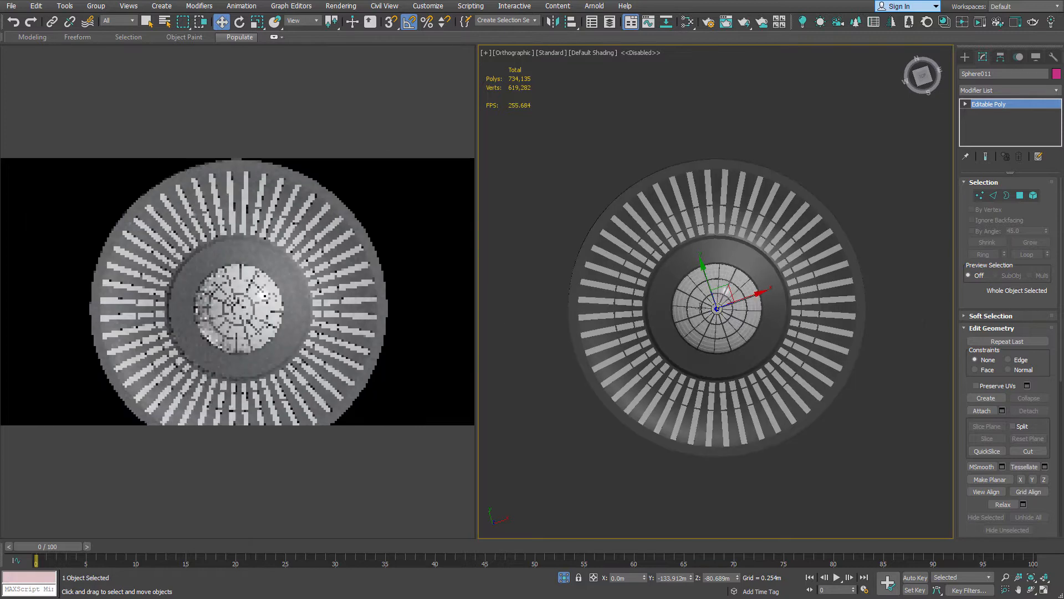
pyautogui.keyDown('alt'); pyautogui.moveTo(700, 307); pyautogui.dragTo(729, 244, button='middle'); pyautogui.keyUp('alt')
# Attach the panelled dome and the lattice shell to the disc, matching material IDs to material and condensing materials and IDs
pyautogui.press('q')
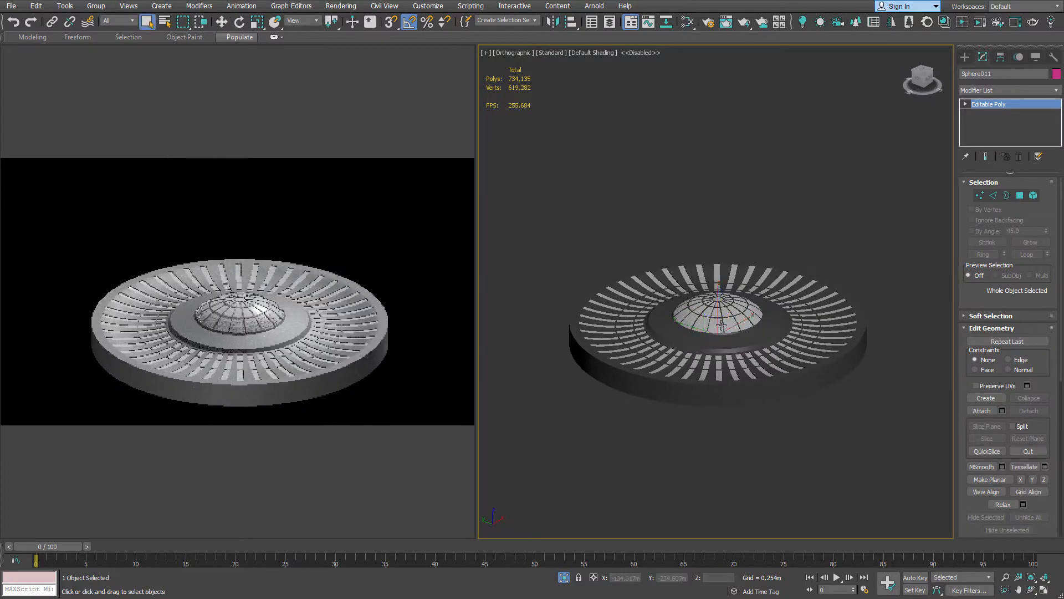
pyautogui.click(748, 358)
pyautogui.press('F4')
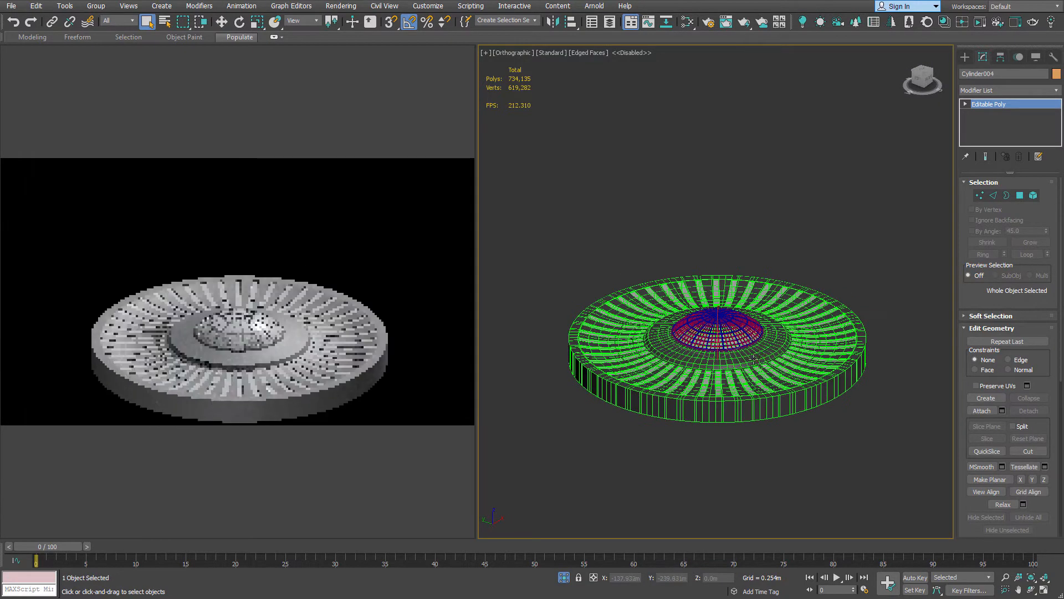
pyautogui.scroll(5, 752, 357)
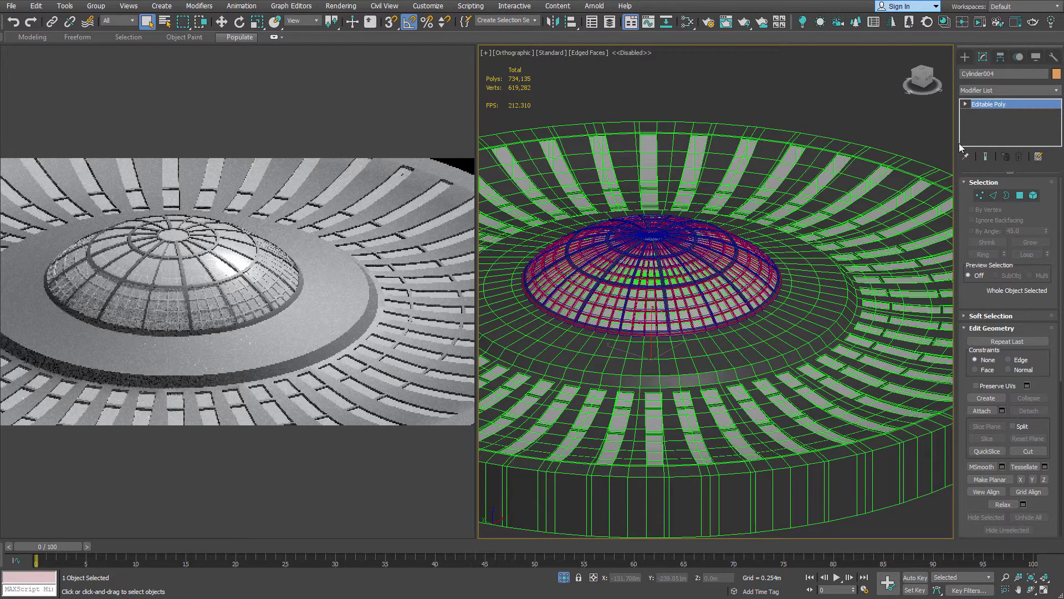
pyautogui.click(987, 411)
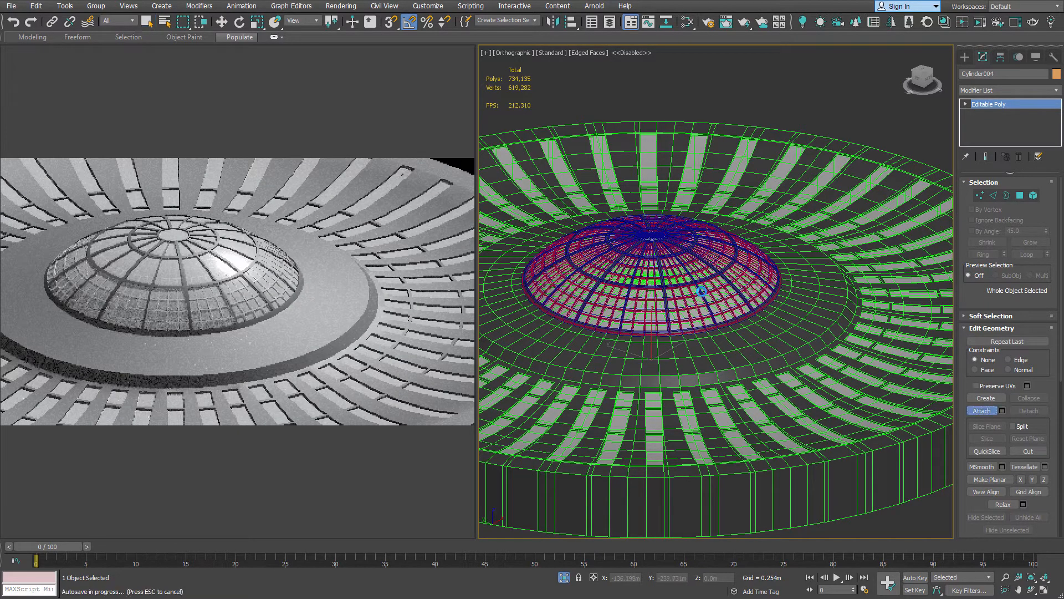
pyautogui.click(701, 292)
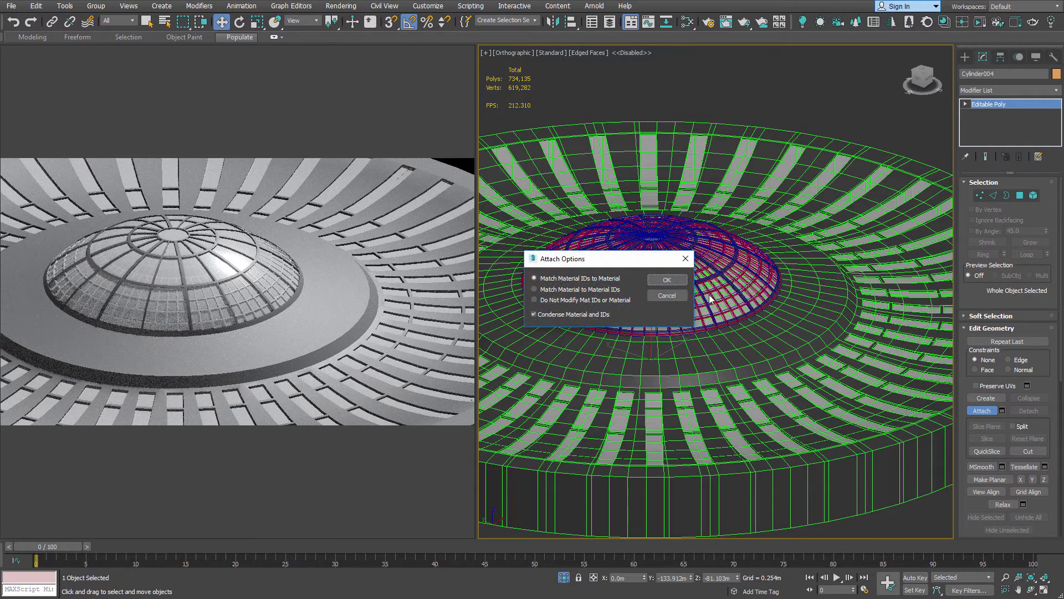
pyautogui.press('Return')
pyautogui.scroll(10, 710, 300)
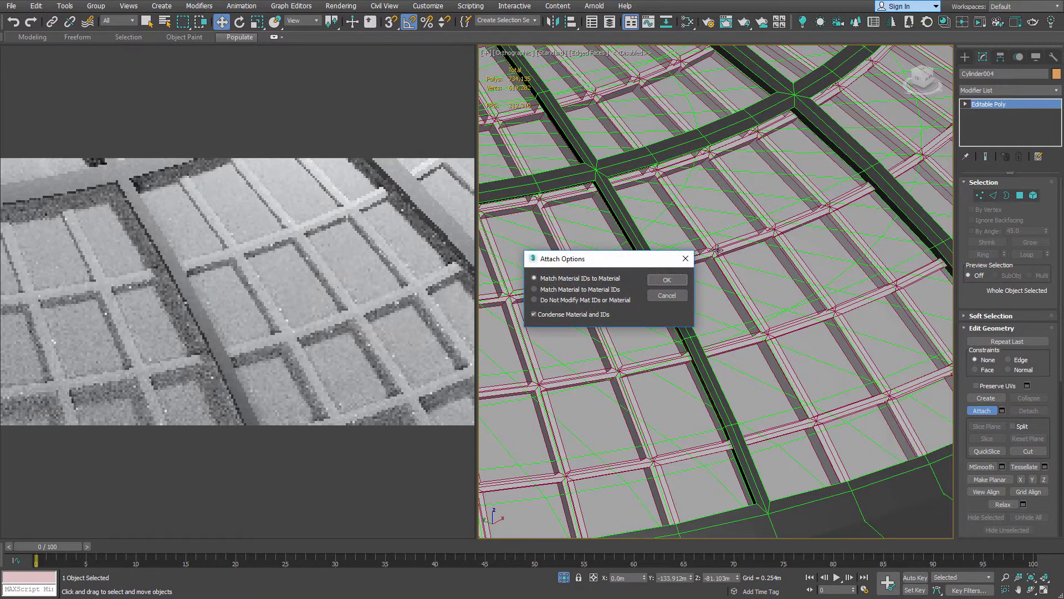
pyautogui.press('Return')
pyautogui.scroll(-10, 703, 239)
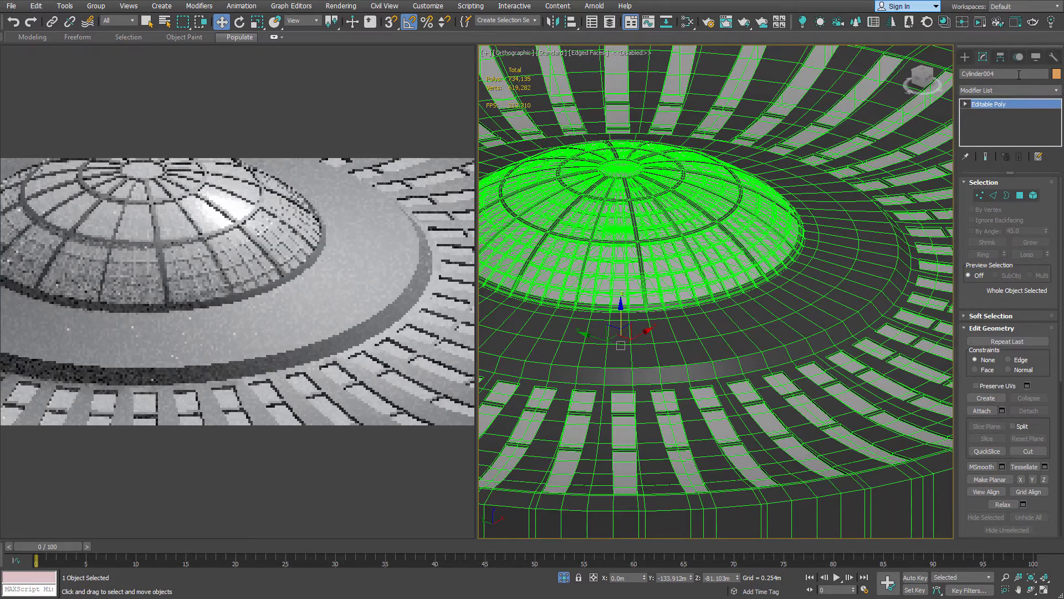
# Rename the combined disc object as deflector_dish
pyautogui.click(1018, 74)
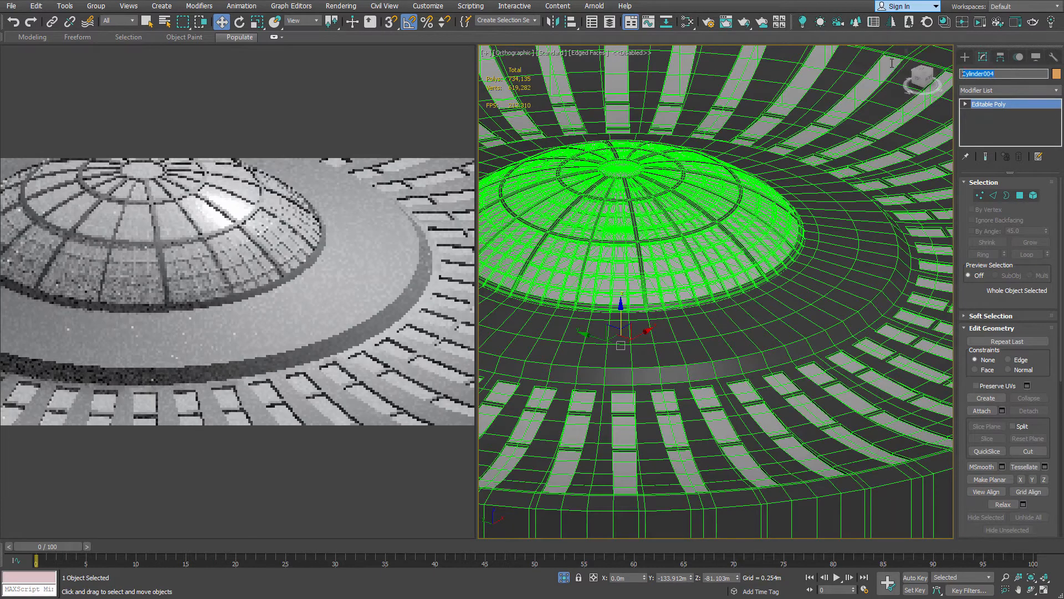
pyautogui.write('deflector_dish')
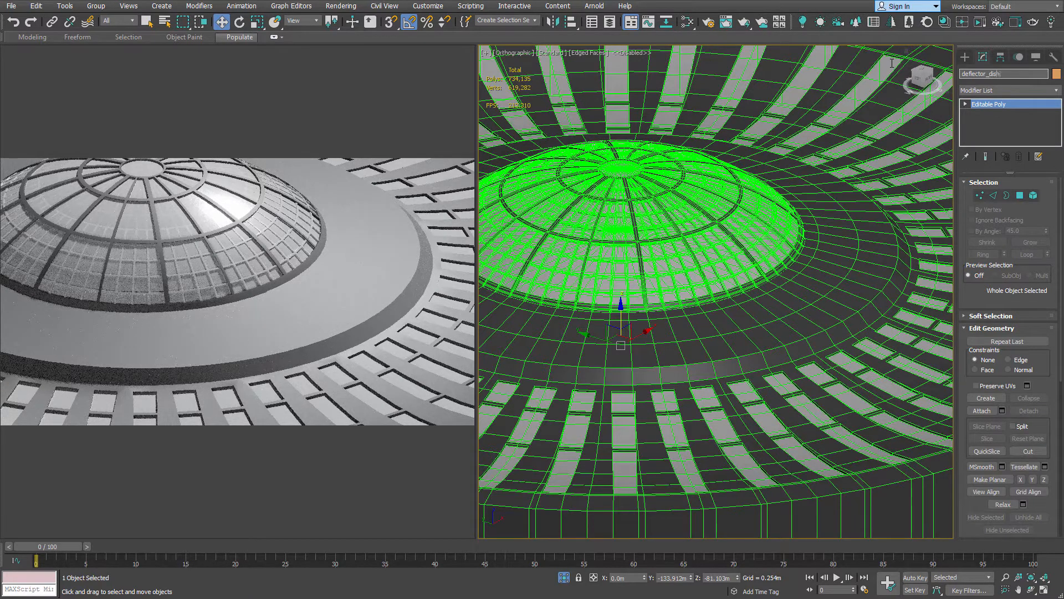
pyautogui.scroll(-6, 681, 167)
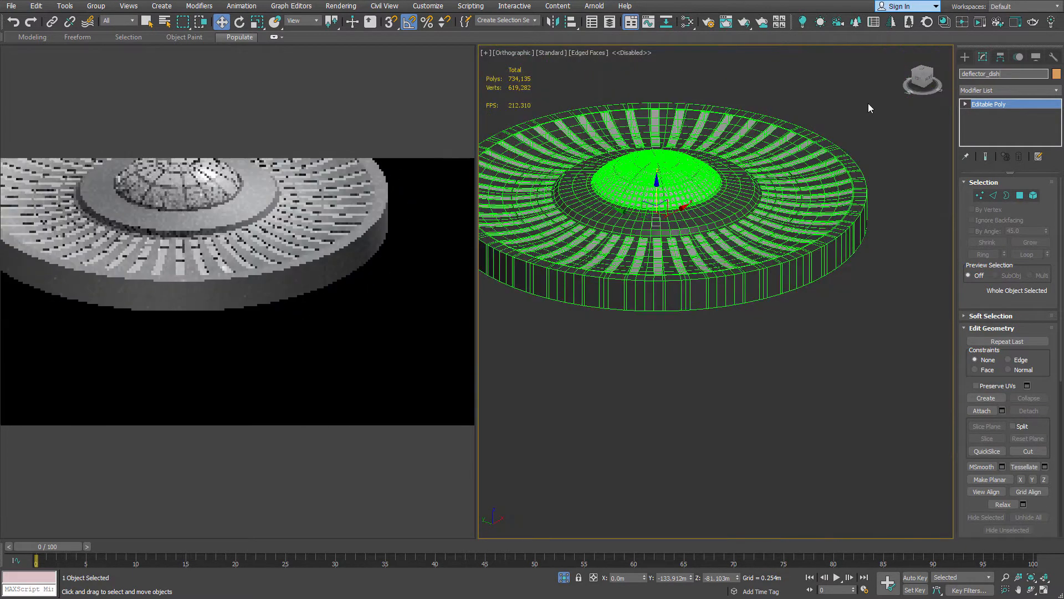
pyautogui.click(868, 103)
pyautogui.moveTo(843, 95); pyautogui.dragTo(837, 147, button='middle')
pyautogui.click(720, 166)
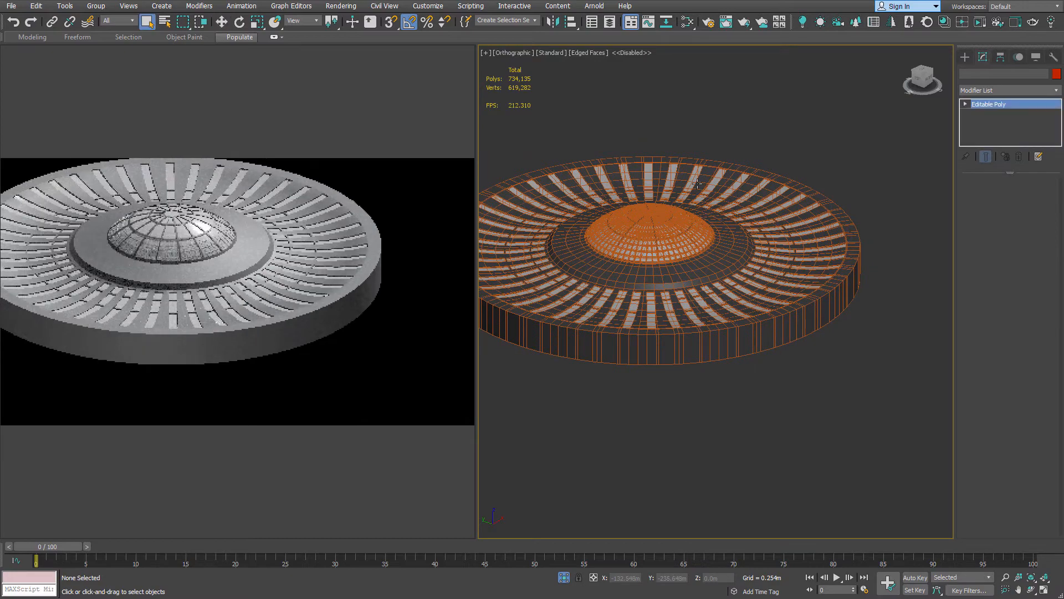
# Maximize the viewport and examine the round orange placeholder disc in the ship's hull recess
pyautogui.hotkey('alt', 'w')
pyautogui.scroll(-3, 695, 155)
pyautogui.moveTo(639, 180); pyautogui.dragTo(688, 296, button='middle')
pyautogui.scroll(1, 688, 296)
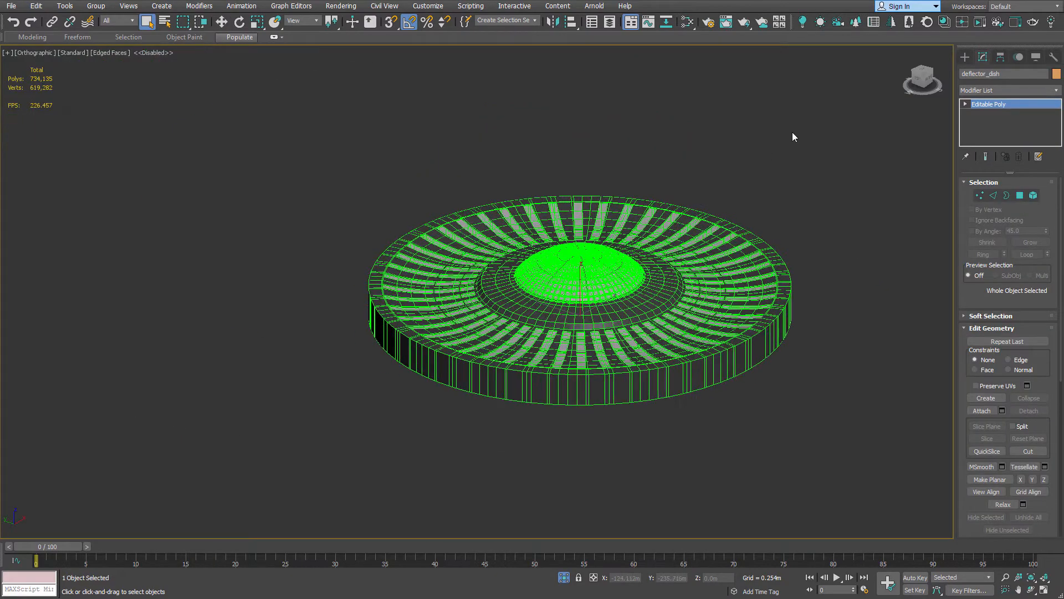
pyautogui.rightClick(792, 132)
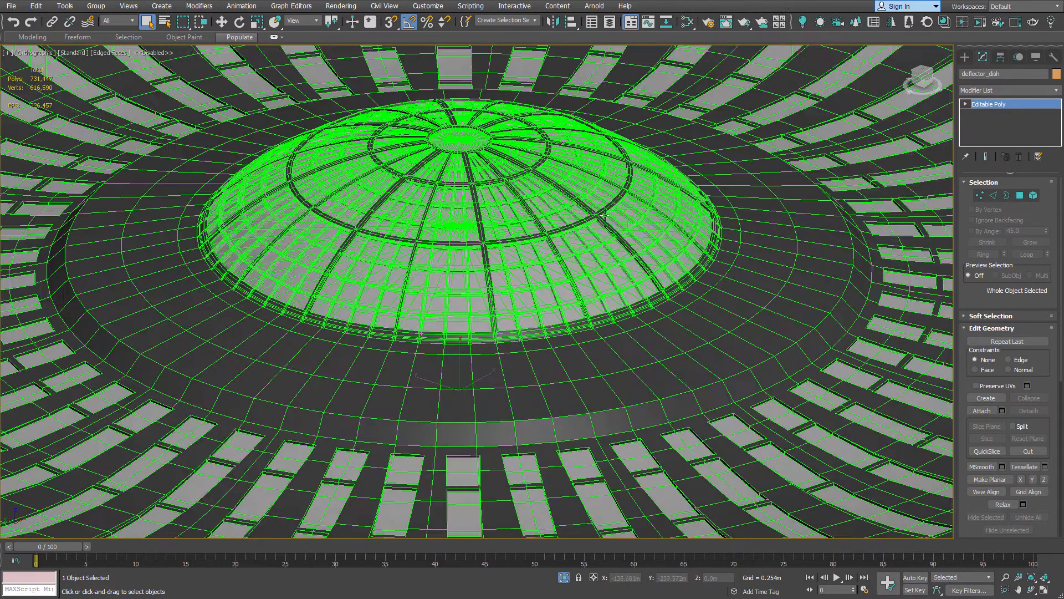
pyautogui.scroll(-6, 605, 211)
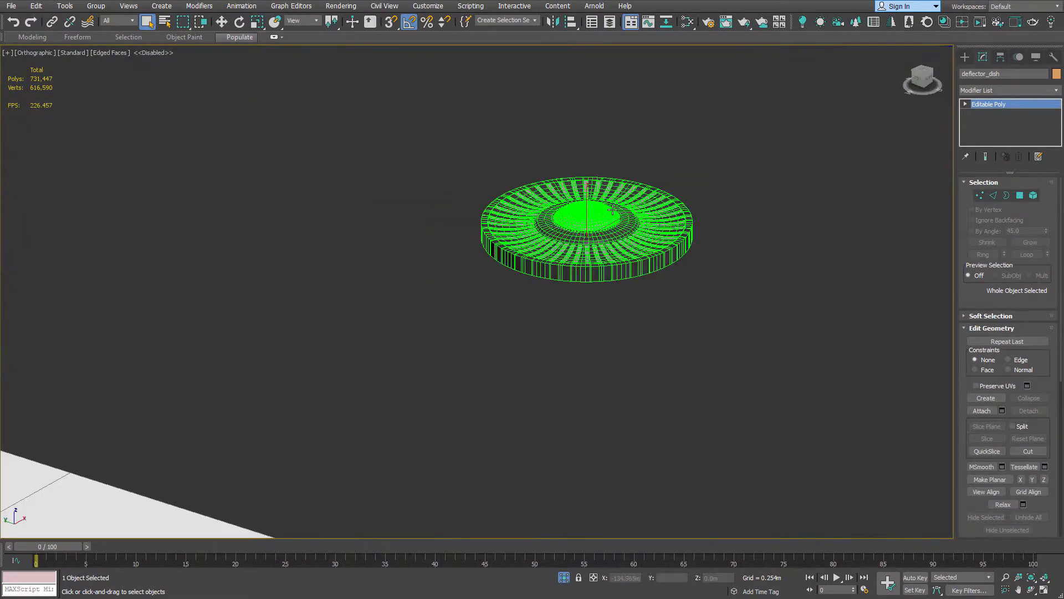
pyautogui.scroll(-2, 602, 206)
pyautogui.moveTo(596, 222); pyautogui.dragTo(634, 283, button='middle')
pyautogui.keyDown('alt'); pyautogui.moveTo(635, 283); pyautogui.dragTo(558, 368, button='middle'); pyautogui.keyUp('alt')
pyautogui.scroll(-2, 489, 184)
pyautogui.moveTo(485, 143); pyautogui.dragTo(493, 199, button='middle')
pyautogui.scroll(2, 505, 203)
pyautogui.scroll(3, 506, 204)
pyautogui.moveTo(541, 161); pyautogui.dragTo(502, 327, button='middle')
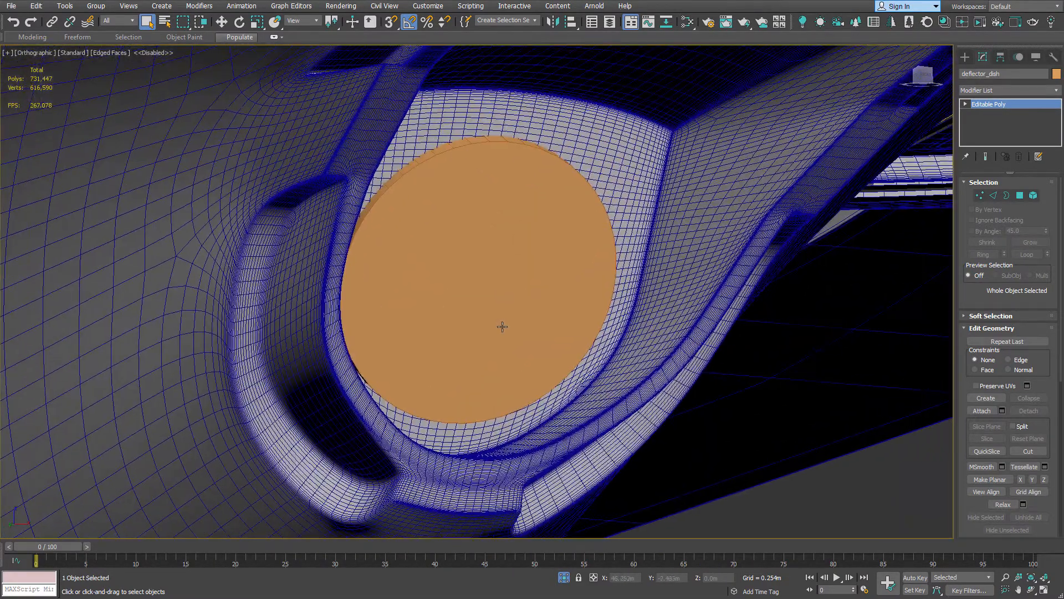
# Align deflector_dish pivot-to-pivot with the orange placeholder disc on all position axes and X and Y orientation, and delete the placeholder
pyautogui.hotkey('alt', 'a')
pyautogui.click(499, 252)
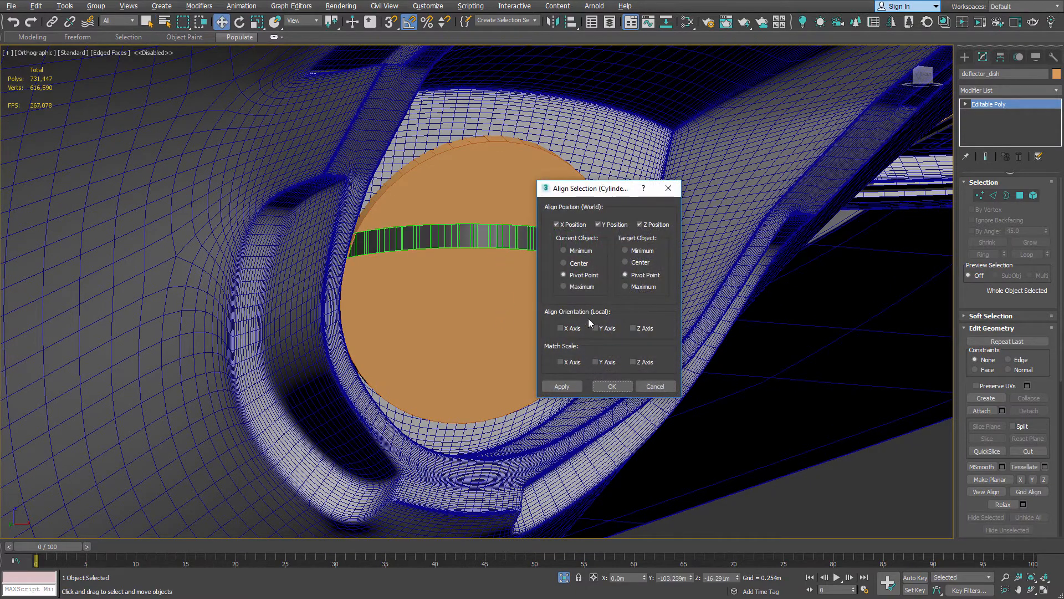
pyautogui.click(561, 327)
pyautogui.click(595, 328)
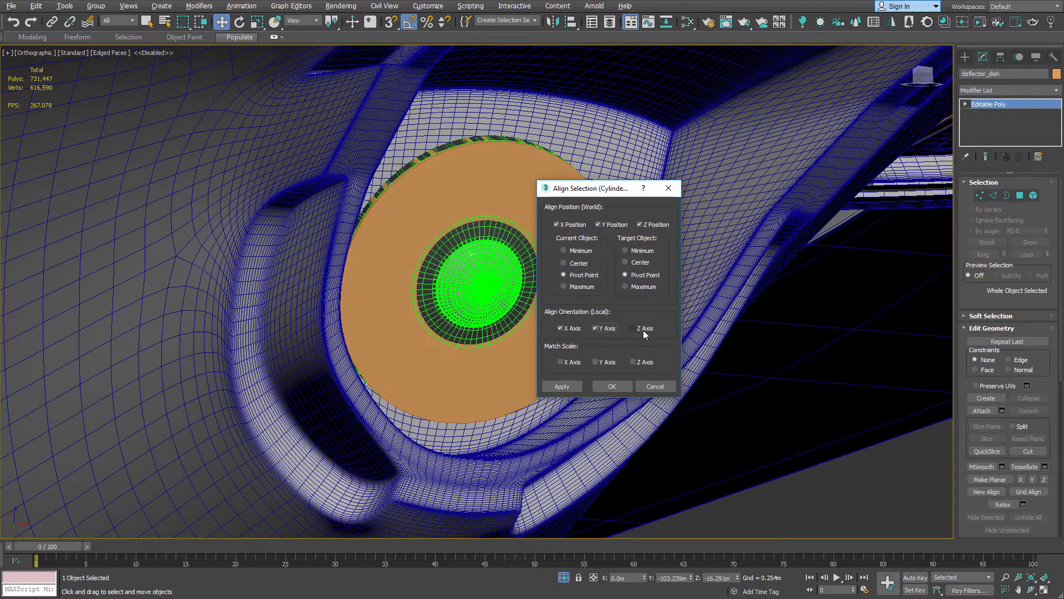
pyautogui.click(612, 386)
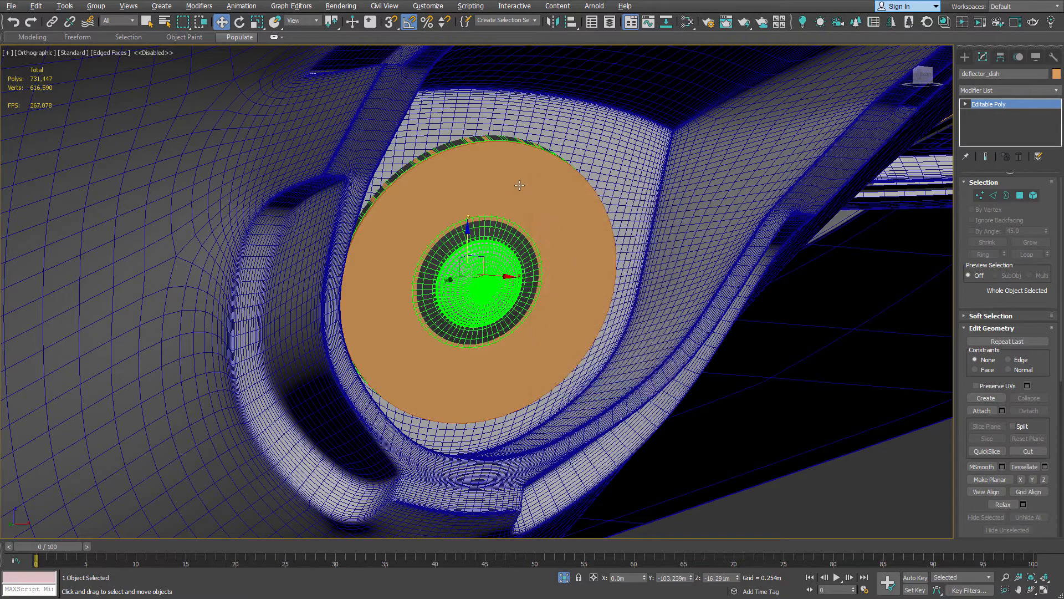
pyautogui.press('Delete')
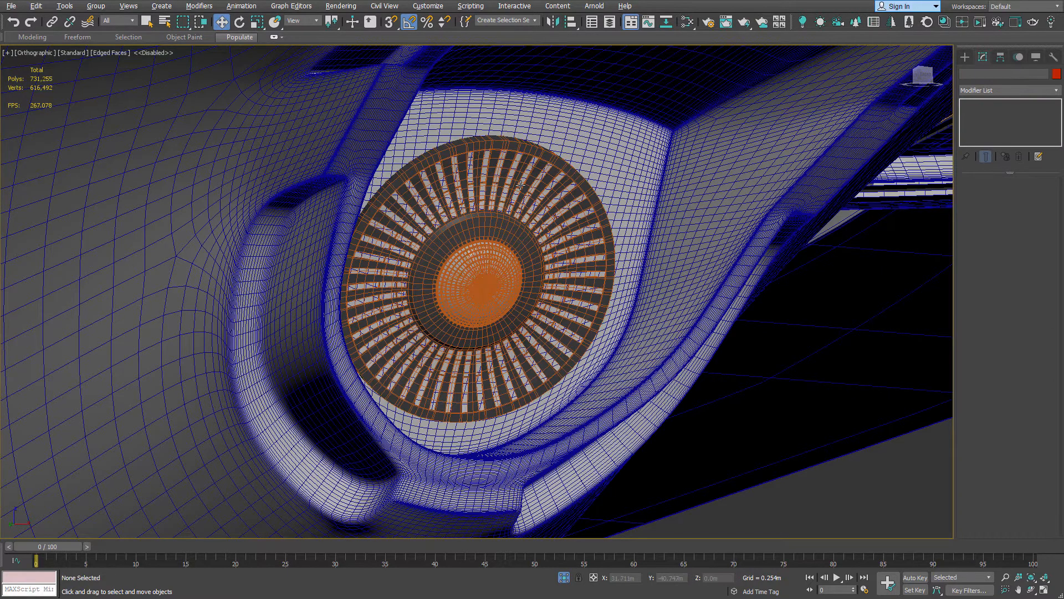
# Hide the edged faces, switch to a perspective view and examine the deflector dish in the hull recess from the front
pyautogui.press('F4')
pyautogui.scroll(-3, 548, 181)
pyautogui.keyDown('alt'); pyautogui.moveTo(564, 196); pyautogui.dragTo(468, 225, button='middle'); pyautogui.keyUp('alt')
pyautogui.press('p')
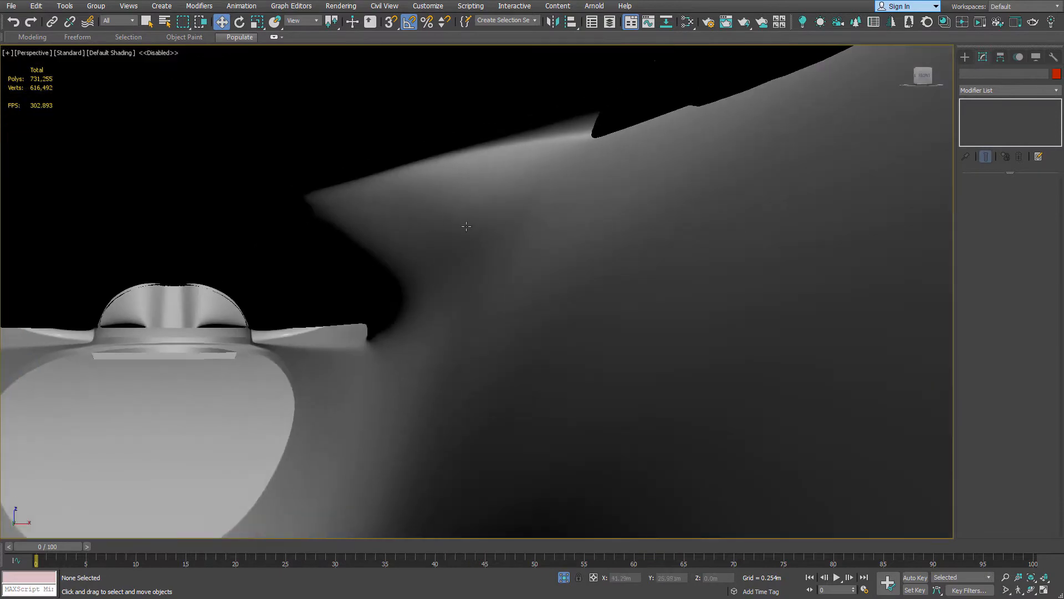
pyautogui.scroll(-4, 468, 225)
pyautogui.moveTo(363, 288); pyautogui.dragTo(387, 325, button='middle')
pyautogui.scroll(4, 390, 244)
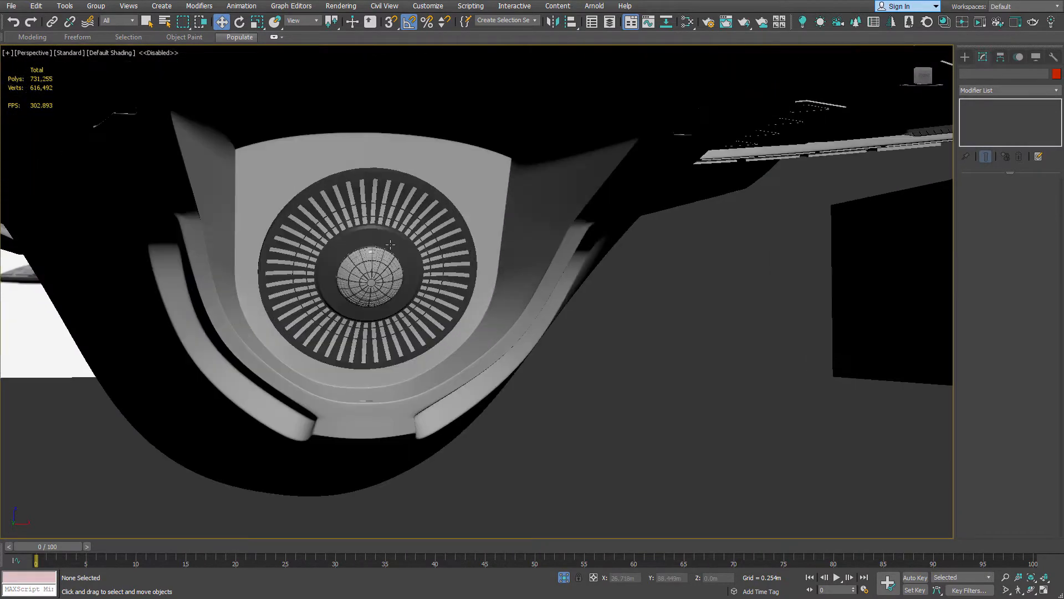
# Restore the split viewport layout and examine the seated dish from several angles and distances beside the interactive render
pyautogui.hotkey('alt', 'w')
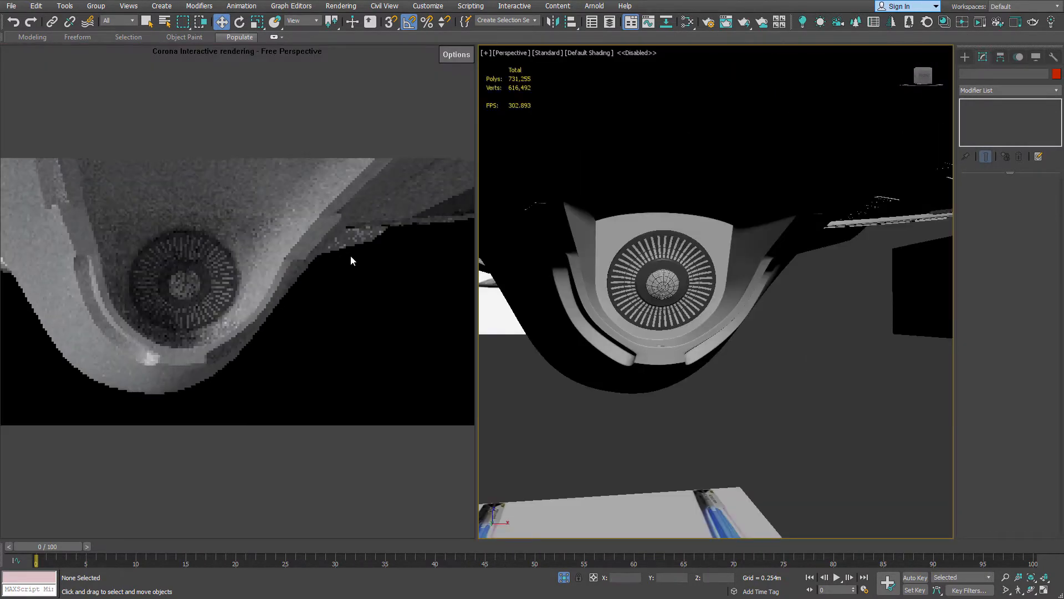
pyautogui.keyDown('alt'); pyautogui.moveTo(697, 273); pyautogui.dragTo(725, 269, button='middle'); pyautogui.keyUp('alt')
pyautogui.moveTo(582, 210); pyautogui.dragTo(703, 281, button='middle')
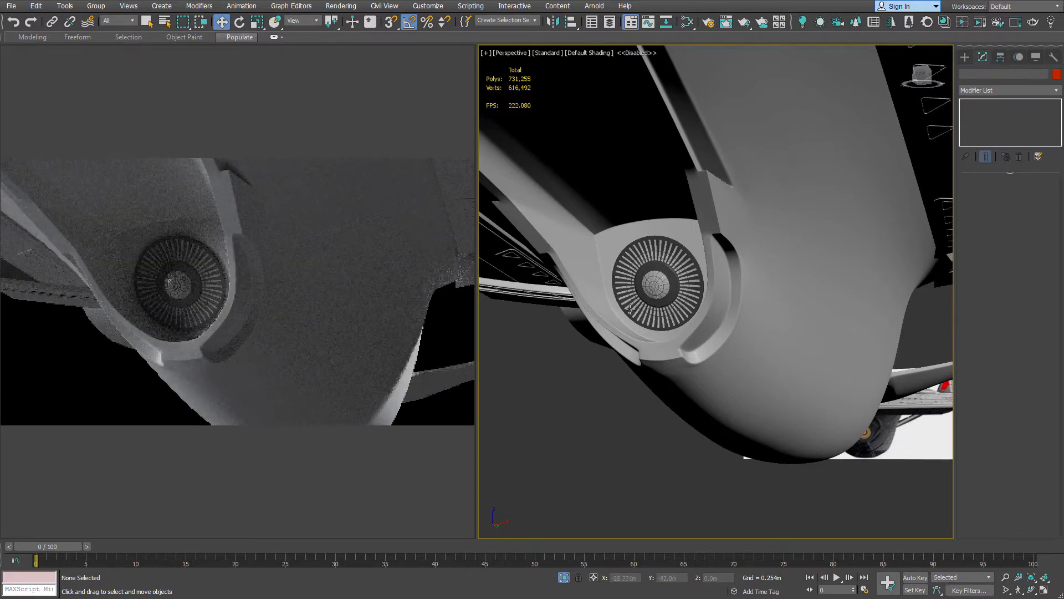
pyautogui.scroll(4, 670, 304)
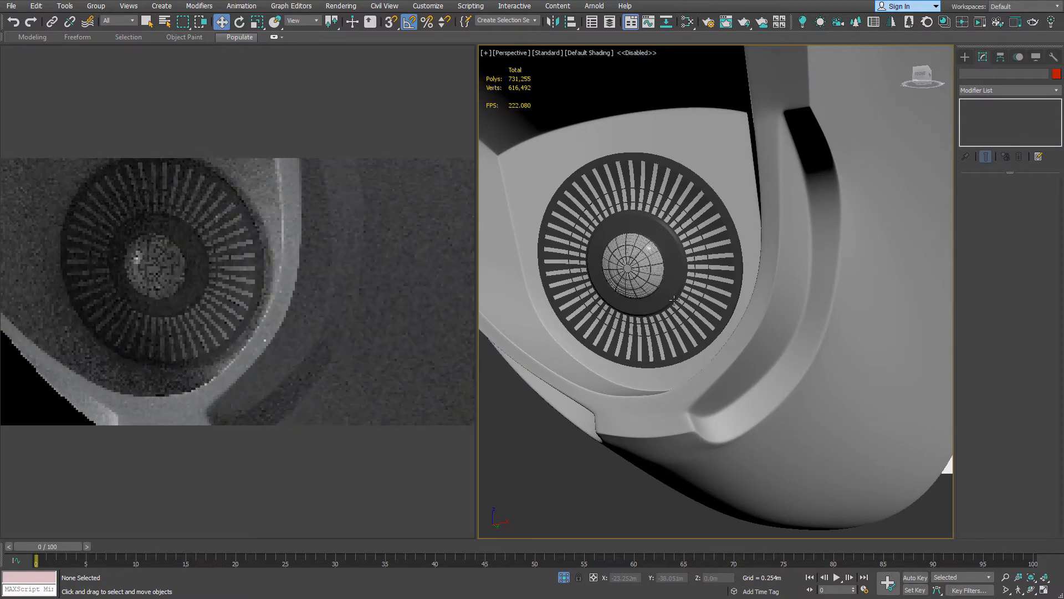
pyautogui.scroll(-6, 674, 300)
pyautogui.keyDown('alt'); pyautogui.moveTo(674, 300); pyautogui.dragTo(594, 280, button='middle'); pyautogui.keyUp('alt')
pyautogui.scroll(6, 593, 280)
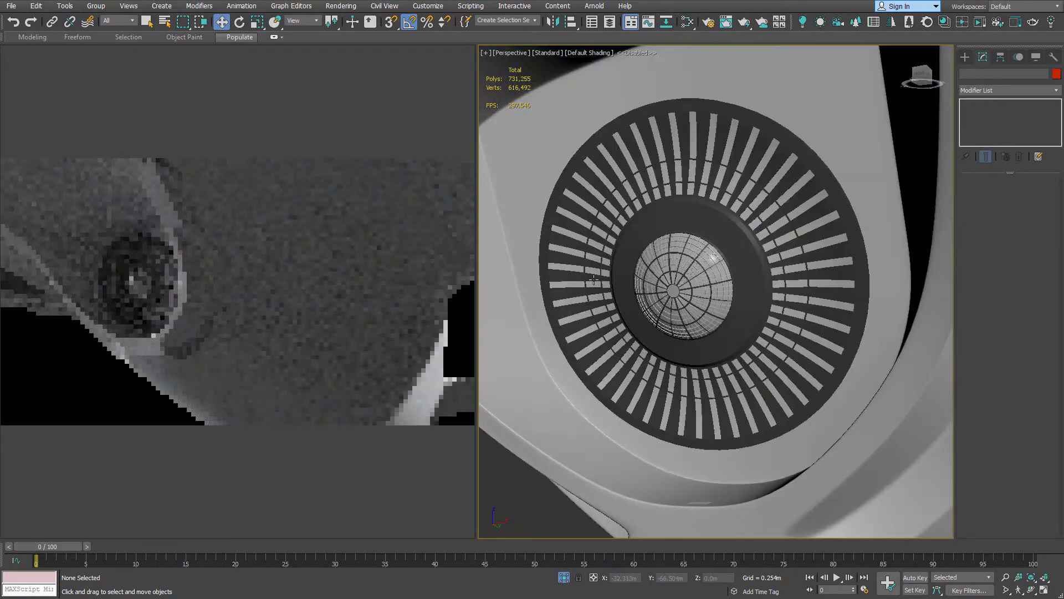
pyautogui.scroll(-5, 594, 280)
pyautogui.scroll(2, 594, 280)
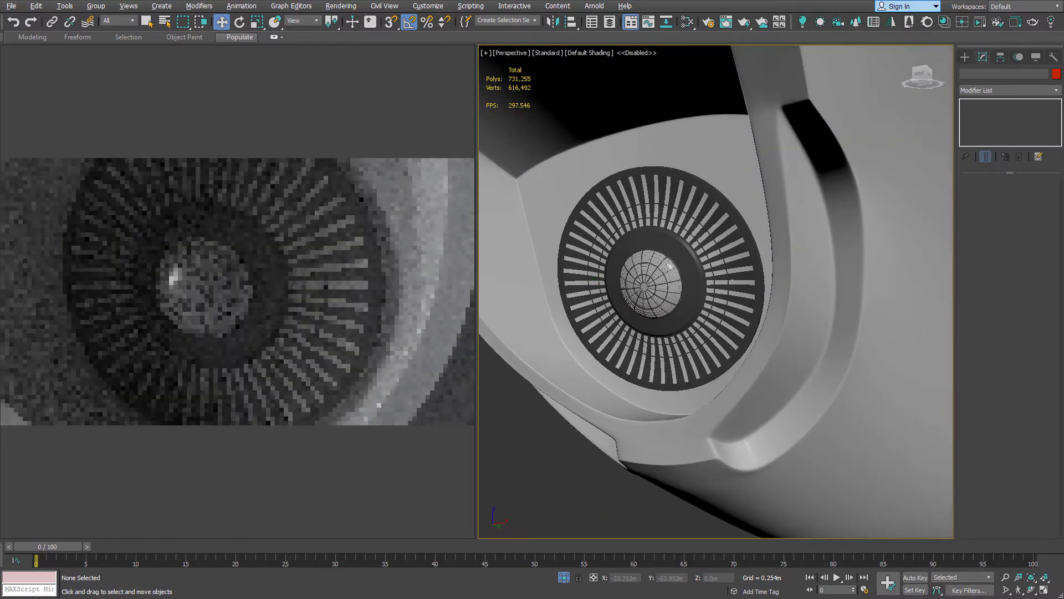